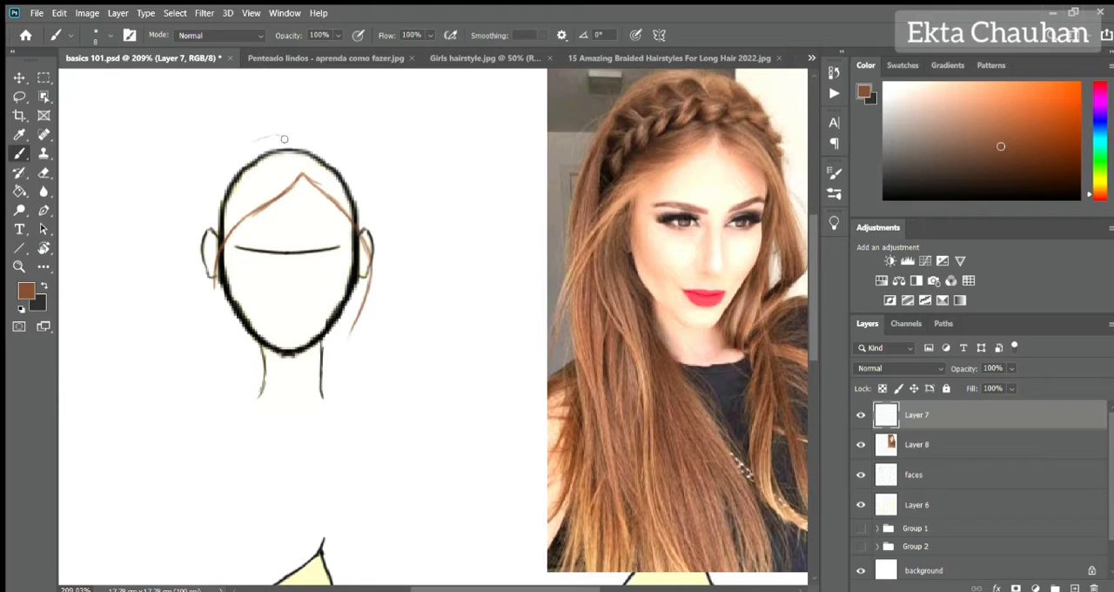
# Sketch the brown outer hair contour over the crown and down both sides of the head, with an inner strand beside the neck's right edge.
pyautogui.moveTo(284, 139)
pyautogui.mouseDown()
pyautogui.moveTo(215, 195)
pyautogui.moveTo(178, 416)
pyautogui.moveTo(191, 219)
pyautogui.moveTo(171, 326)
pyautogui.mouseUp()
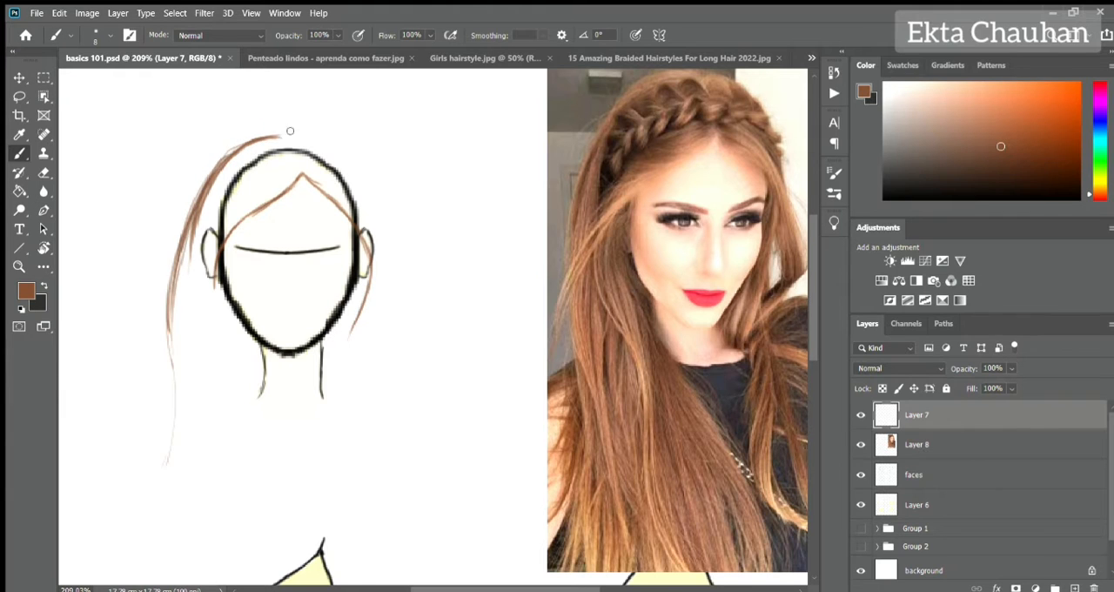
pyautogui.moveTo(305, 133)
pyautogui.mouseDown()
pyautogui.moveTo(375, 381)
pyautogui.moveTo(381, 442)
pyautogui.mouseUp()
pyautogui.moveTo(376, 374); pyautogui.dragTo(413, 471)
pyautogui.moveTo(376, 356); pyautogui.dragTo(430, 455)
pyautogui.moveTo(380, 323); pyautogui.dragTo(430, 512)
pyautogui.moveTo(321, 347); pyautogui.dragTo(350, 476)
pyautogui.moveTo(310, 135)
pyautogui.mouseDown()
pyautogui.moveTo(391, 315)
pyautogui.moveTo(393, 284)
pyautogui.moveTo(369, 423)
pyautogui.mouseUp()
pyautogui.hotkey('ctrl', 'z')
# Sketch the inner hair edge beside the neck's left side and extend the left outer contour to the hair ends.
pyautogui.moveTo(263, 360)
pyautogui.mouseDown()
pyautogui.moveTo(250, 447)
pyautogui.moveTo(278, 517)
pyautogui.mouseUp()
pyautogui.moveTo(263, 352); pyautogui.dragTo(272, 481)
pyautogui.moveTo(171, 434); pyautogui.dragTo(161, 517)
pyautogui.moveTo(172, 349); pyautogui.dragTo(152, 513)
pyautogui.hotkey('ctrl', 'z')
pyautogui.hotkey('ctrl', 'z')
pyautogui.hotkey('ctrl', 'z')
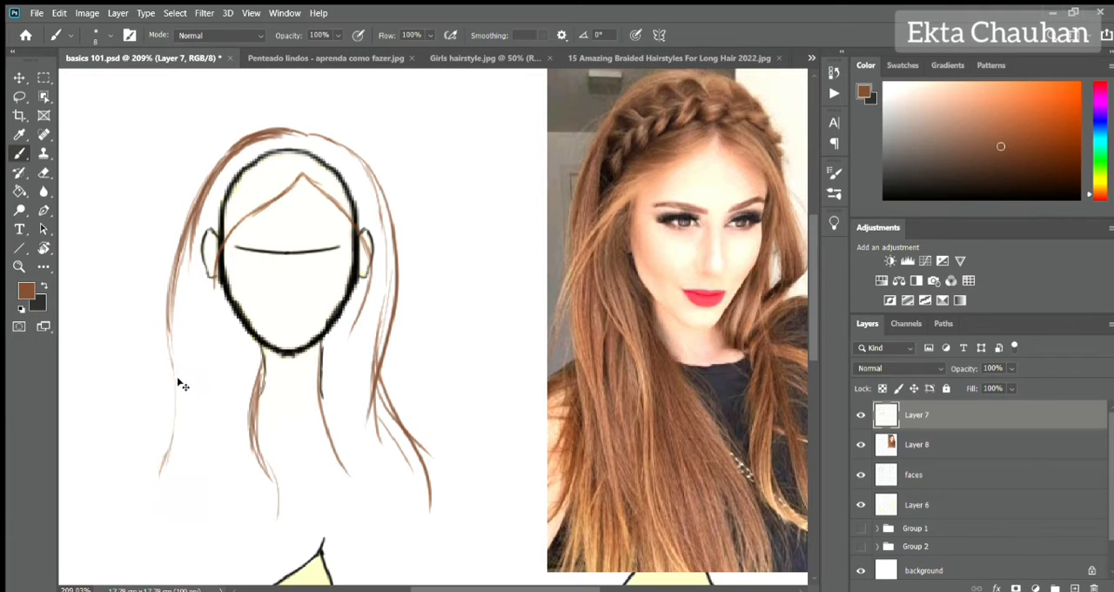
pyautogui.moveTo(169, 331); pyautogui.dragTo(148, 509)
# Add a new layer and brush brown strokes from the parting across the forehead to the left temple.
pyautogui.hotkey('ctrl', 'shift', 'alt', 'n')
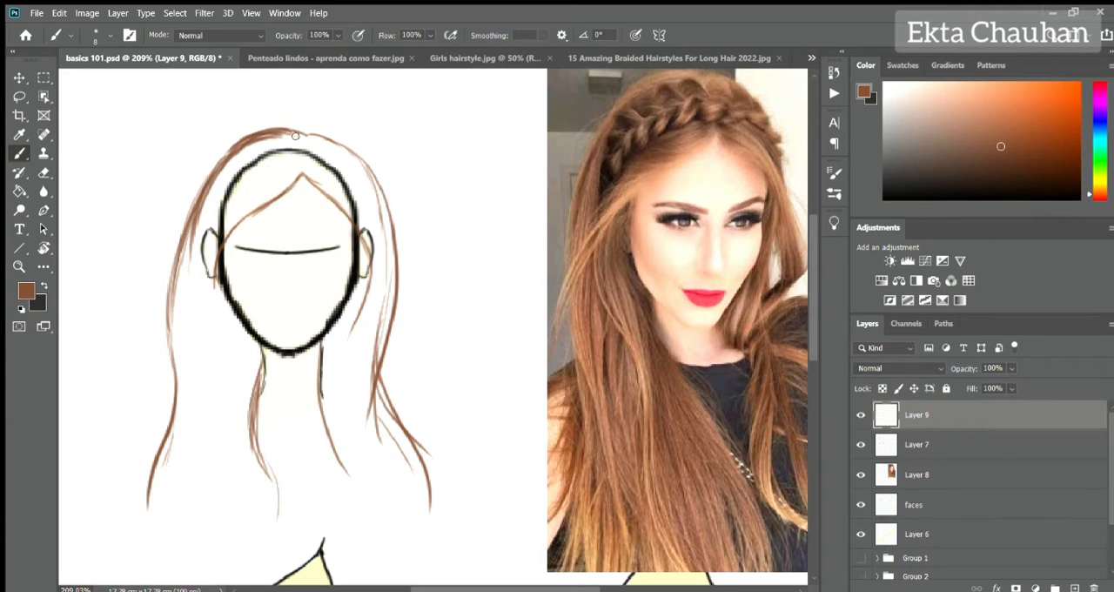
pyautogui.moveTo(292, 172)
pyautogui.mouseDown()
pyautogui.moveTo(225, 228)
pyautogui.moveTo(235, 186)
pyautogui.mouseUp()
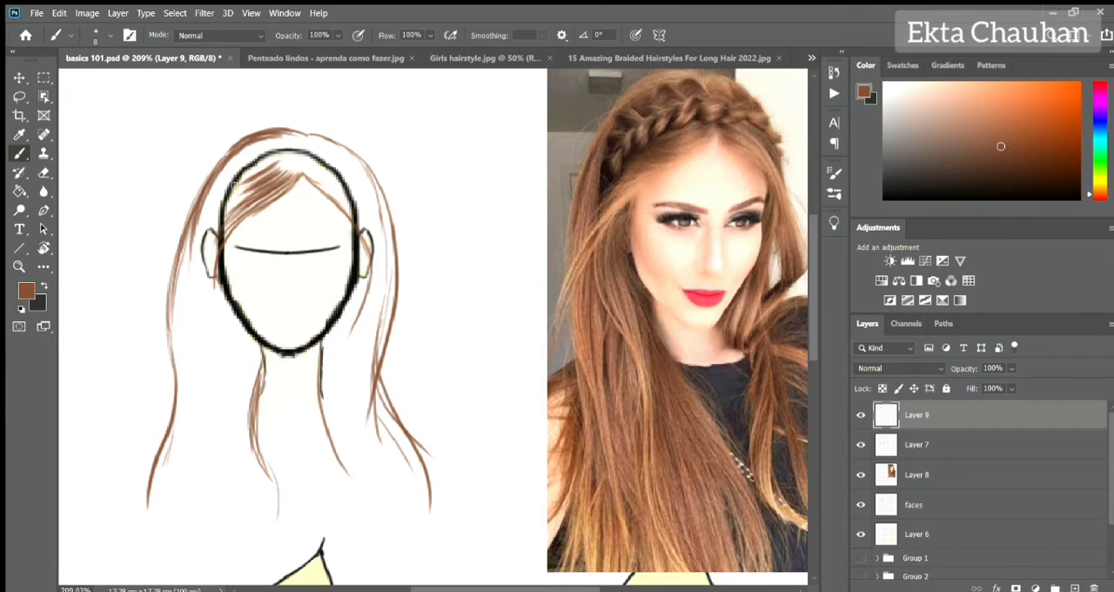
pyautogui.moveTo(292, 150); pyautogui.dragTo(220, 241)
pyautogui.moveTo(267, 174); pyautogui.dragTo(209, 275)
pyautogui.moveTo(285, 148)
pyautogui.mouseDown()
pyautogui.moveTo(205, 254)
pyautogui.moveTo(192, 233)
pyautogui.mouseUp()
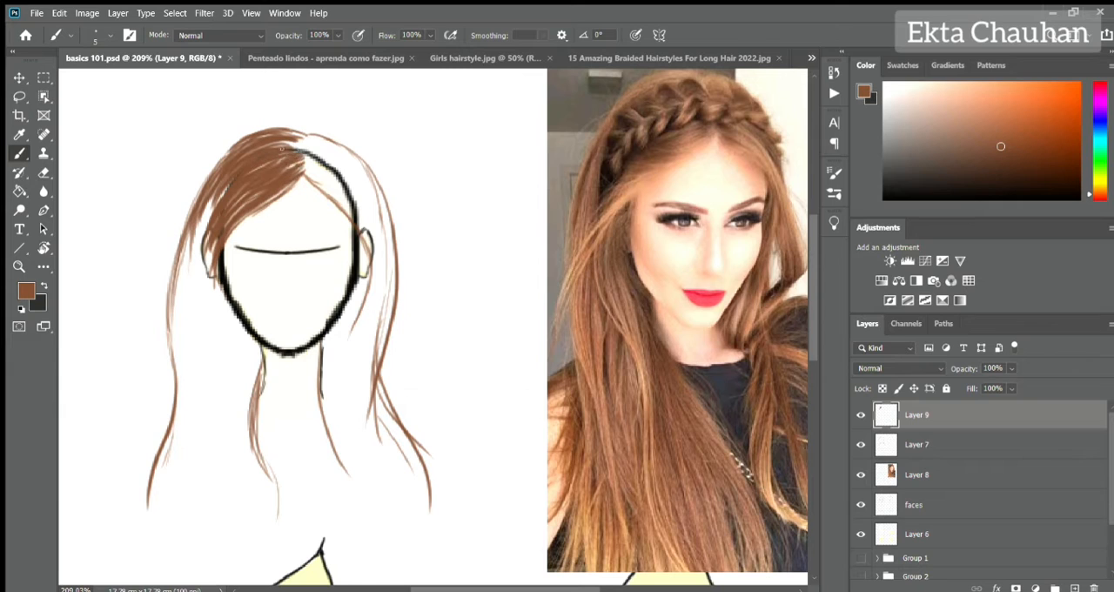
# Fill the upper left hair between the crown outline and temple with dense brown strokes following the growth direction.
pyautogui.moveTo(222, 193); pyautogui.dragTo(186, 256)
pyautogui.moveTo(293, 130)
pyautogui.mouseDown()
pyautogui.moveTo(239, 149)
pyautogui.moveTo(204, 183)
pyautogui.mouseUp()
pyautogui.moveTo(249, 143); pyautogui.dragTo(185, 230)
pyautogui.moveTo(199, 187); pyautogui.dragTo(176, 269)
pyautogui.moveTo(292, 129); pyautogui.dragTo(245, 137)
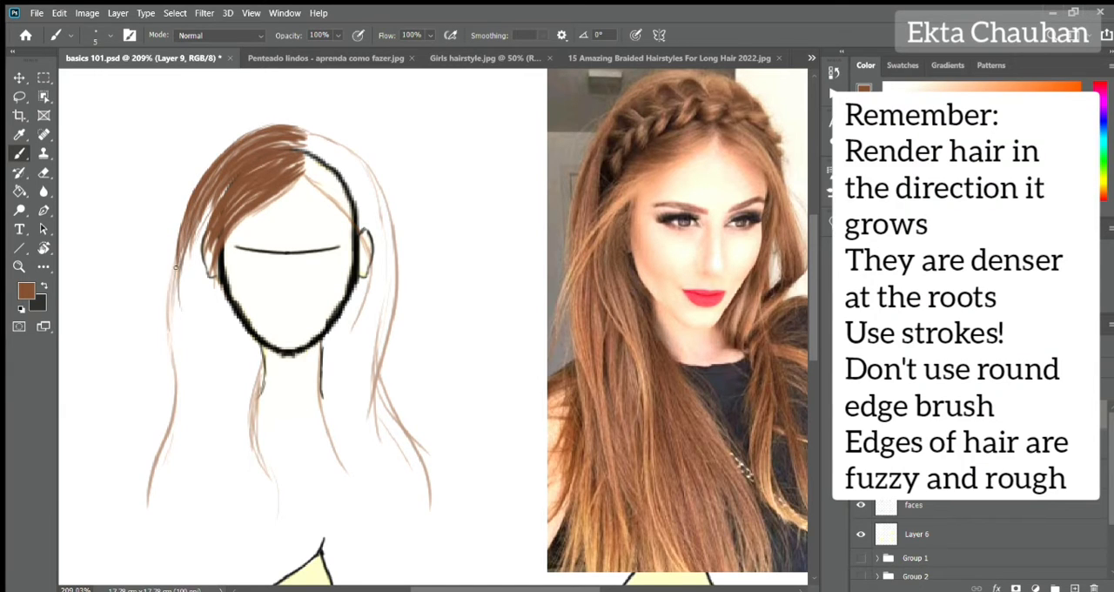
# Brush long strands down the left side of the face, past the ear and along the neck.
pyautogui.moveTo(183, 247); pyautogui.dragTo(178, 353)
pyautogui.moveTo(214, 195); pyautogui.dragTo(187, 357)
pyautogui.moveTo(212, 231)
pyautogui.mouseDown()
pyautogui.moveTo(233, 369)
pyautogui.moveTo(247, 349)
pyautogui.mouseUp()
pyautogui.moveTo(228, 289); pyautogui.dragTo(261, 416)
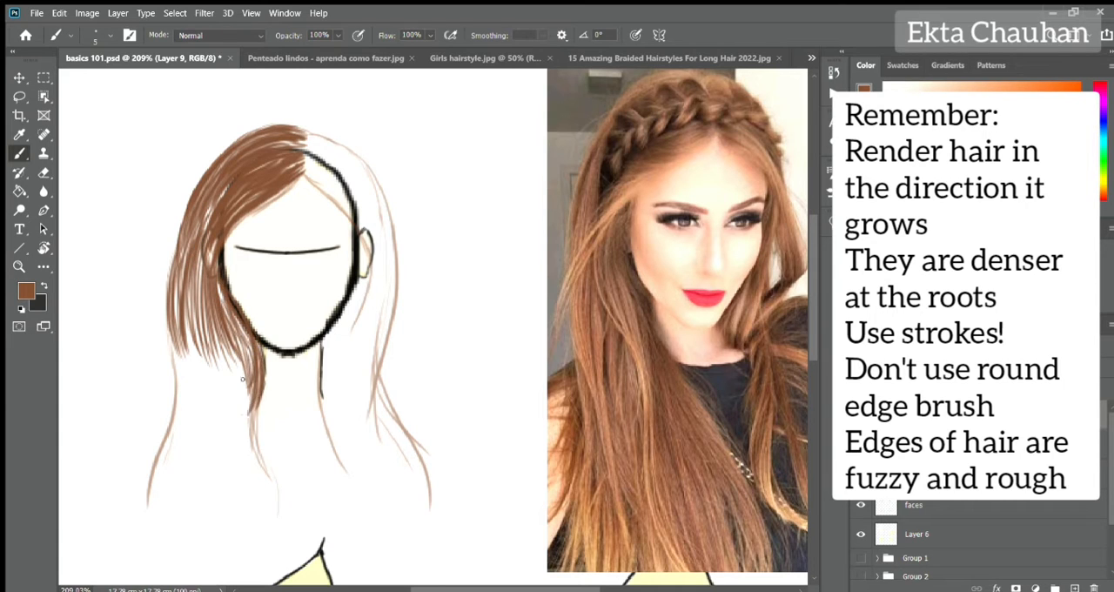
pyautogui.moveTo(240, 357)
pyautogui.mouseDown()
pyautogui.moveTo(260, 451)
pyautogui.moveTo(289, 506)
pyautogui.mouseUp()
pyautogui.moveTo(237, 381); pyautogui.dragTo(251, 491)
# Continue the left hair strands below jaw level and begin the tapered ends along the outer contour.
pyautogui.moveTo(170, 327); pyautogui.dragTo(183, 415)
pyautogui.moveTo(170, 350); pyautogui.dragTo(185, 427)
pyautogui.moveTo(190, 369); pyautogui.dragTo(212, 423)
pyautogui.moveTo(213, 360); pyautogui.dragTo(243, 432)
pyautogui.moveTo(176, 343); pyautogui.dragTo(195, 386)
pyautogui.moveTo(174, 325)
pyautogui.mouseDown()
pyautogui.moveTo(214, 393)
pyautogui.moveTo(240, 401)
pyautogui.moveTo(149, 512)
pyautogui.mouseUp()
pyautogui.moveTo(187, 421); pyautogui.dragTo(162, 517)
pyautogui.moveTo(197, 397); pyautogui.dragTo(176, 528)
pyautogui.hotkey('ctrl', 'z')
pyautogui.hotkey('ctrl', 'z')
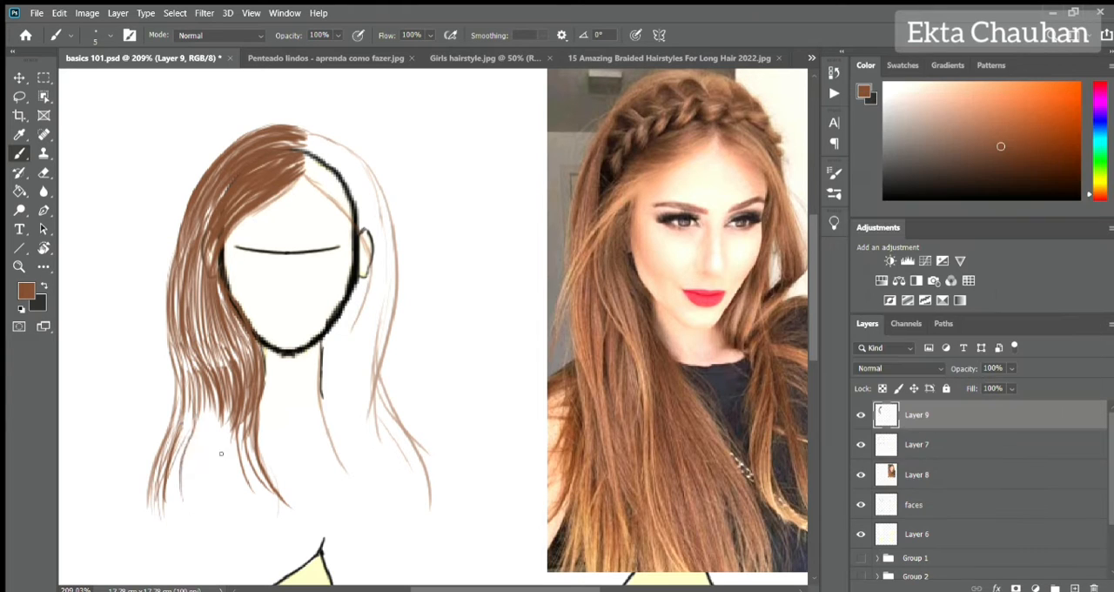
# Brush tapered, uneven strand ends across the bottom of the left hair section.
pyautogui.moveTo(197, 397); pyautogui.dragTo(176, 527)
pyautogui.moveTo(177, 388); pyautogui.dragTo(148, 514)
pyautogui.moveTo(209, 411); pyautogui.dragTo(178, 517)
pyautogui.moveTo(209, 411); pyautogui.dragTo(199, 474)
pyautogui.moveTo(218, 395); pyautogui.dragTo(188, 536)
pyautogui.moveTo(216, 425); pyautogui.dragTo(194, 525)
pyautogui.moveTo(223, 423); pyautogui.dragTo(207, 519)
pyautogui.moveTo(238, 428); pyautogui.dragTo(222, 517)
# Thicken the left hair section with extra strands from ear level down to the ends.
pyautogui.moveTo(251, 415); pyautogui.dragTo(236, 517)
pyautogui.moveTo(274, 413)
pyautogui.mouseDown()
pyautogui.moveTo(244, 507)
pyautogui.moveTo(237, 478)
pyautogui.mouseUp()
pyautogui.moveTo(236, 338)
pyautogui.mouseDown()
pyautogui.moveTo(220, 486)
pyautogui.moveTo(206, 486)
pyautogui.mouseUp()
pyautogui.moveTo(232, 268); pyautogui.dragTo(197, 432)
pyautogui.moveTo(193, 324); pyautogui.dragTo(180, 475)
pyautogui.moveTo(189, 393); pyautogui.dragTo(169, 483)
pyautogui.moveTo(214, 407); pyautogui.dragTo(193, 493)
pyautogui.moveTo(183, 377); pyautogui.dragTo(177, 415)
# Brush strokes from the parting over the right side of the crown toward the right ear.
pyautogui.moveTo(306, 165)
pyautogui.mouseDown()
pyautogui.moveTo(357, 222)
pyautogui.moveTo(351, 213)
pyautogui.mouseUp()
pyautogui.moveTo(307, 162); pyautogui.dragTo(360, 207)
pyautogui.moveTo(306, 156); pyautogui.dragTo(372, 189)
pyautogui.moveTo(307, 138)
pyautogui.mouseDown()
pyautogui.moveTo(385, 195)
pyautogui.moveTo(392, 281)
pyautogui.mouseUp()
pyautogui.moveTo(348, 171); pyautogui.dragTo(395, 255)
pyautogui.moveTo(348, 202); pyautogui.dragTo(366, 316)
pyautogui.moveTo(338, 180); pyautogui.dragTo(399, 291)
# Draw strands down the right side of the face over the ear and fill the upper right hair.
pyautogui.moveTo(372, 177); pyautogui.dragTo(404, 293)
pyautogui.moveTo(385, 258); pyautogui.dragTo(397, 432)
pyautogui.moveTo(354, 223); pyautogui.dragTo(331, 374)
pyautogui.moveTo(359, 216); pyautogui.dragTo(377, 318)
pyautogui.moveTo(336, 185); pyautogui.dragTo(392, 284)
pyautogui.moveTo(360, 184); pyautogui.dragTo(392, 342)
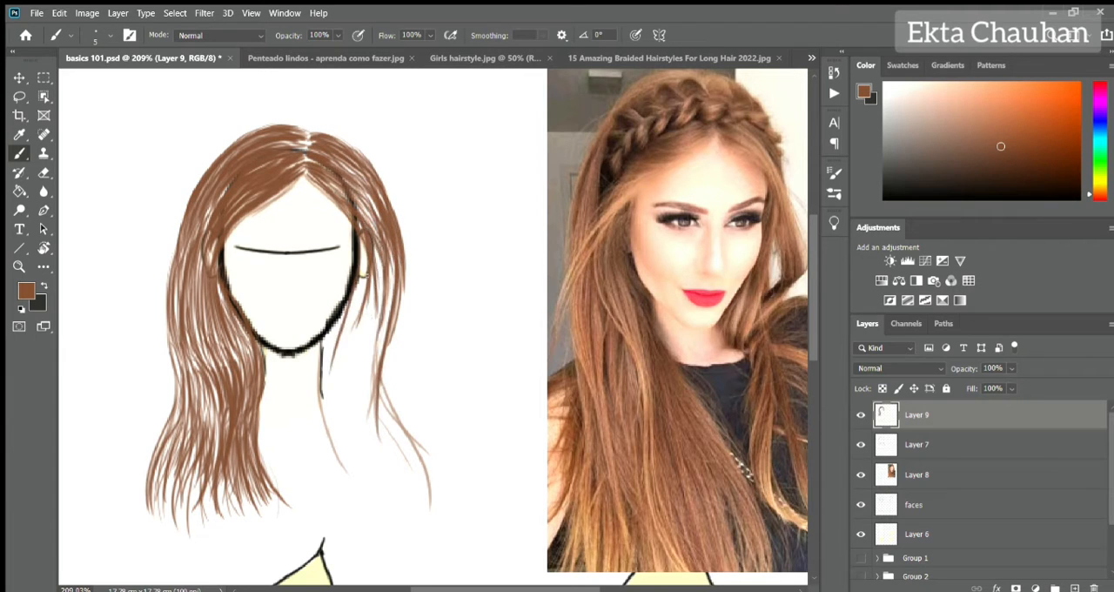
# Extend the right hair with long strands beside the jaw and neck, reducing the brush size to 4.
pyautogui.moveTo(358, 253); pyautogui.dragTo(324, 380)
pyautogui.moveTo(357, 305)
pyautogui.mouseDown()
pyautogui.moveTo(326, 435)
pyautogui.moveTo(339, 470)
pyautogui.mouseUp()
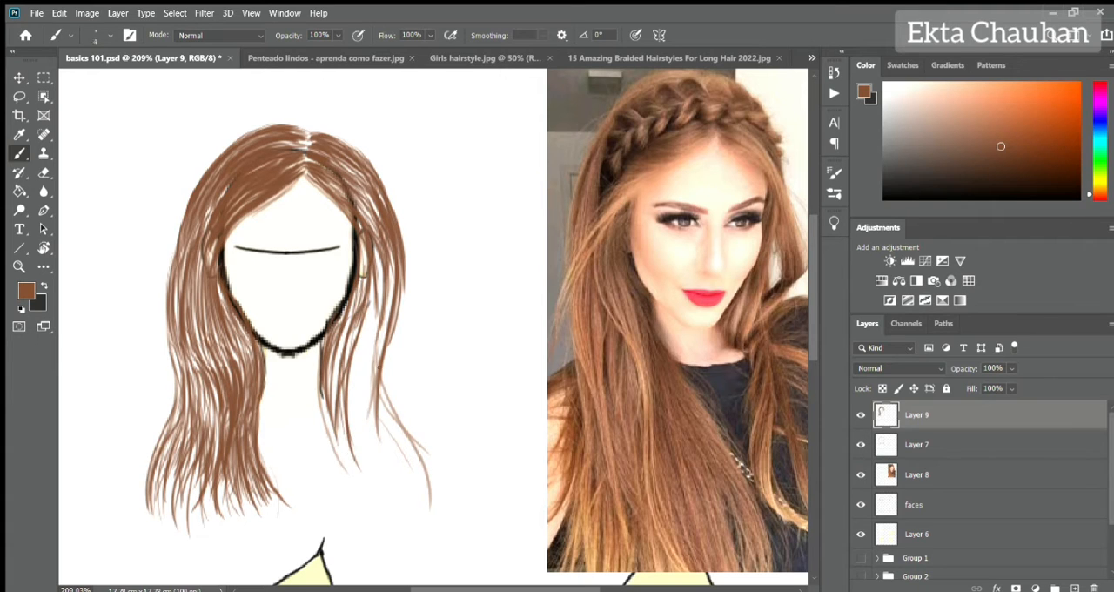
pyautogui.moveTo(366, 327); pyautogui.dragTo(355, 440)
pyautogui.moveTo(378, 276); pyautogui.dragTo(366, 443)
pyautogui.moveTo(401, 291); pyautogui.dragTo(392, 348)
pyautogui.moveTo(402, 272); pyautogui.dragTo(375, 406)
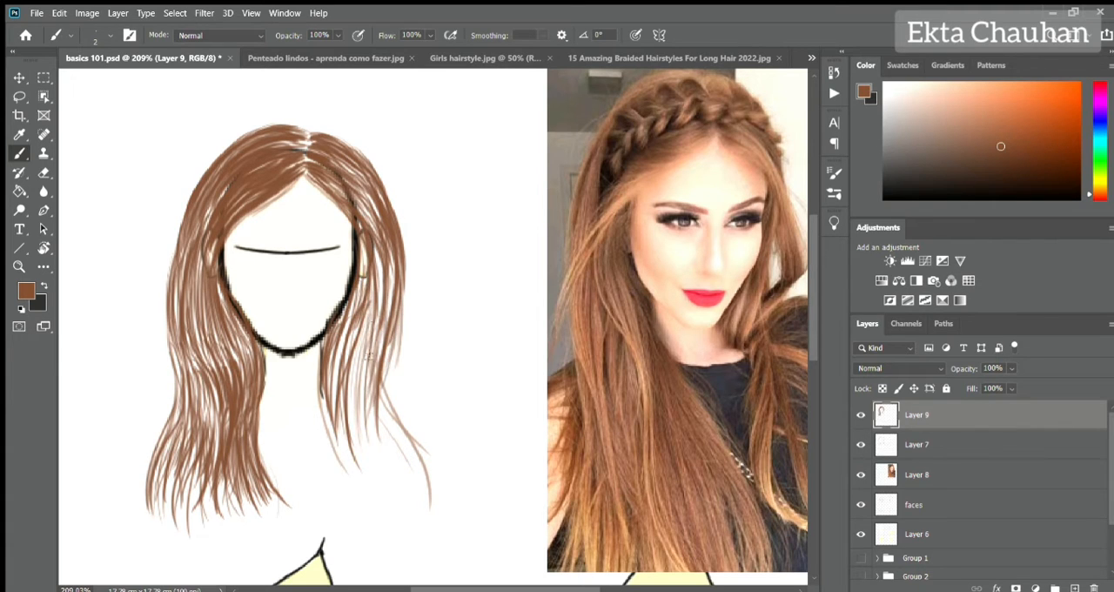
# Draw the lower right hair with a size 2 brush, flaring fine strands outward into tapered ends.
pyautogui.moveTo(372, 357); pyautogui.dragTo(348, 402)
pyautogui.moveTo(346, 328); pyautogui.dragTo(322, 470)
pyautogui.moveTo(324, 400); pyautogui.dragTo(343, 465)
pyautogui.moveTo(324, 385)
pyautogui.mouseDown()
pyautogui.moveTo(358, 484)
pyautogui.moveTo(372, 488)
pyautogui.mouseUp()
pyautogui.moveTo(350, 380); pyautogui.dragTo(381, 485)
pyautogui.moveTo(360, 359); pyautogui.dragTo(387, 474)
pyautogui.moveTo(369, 390); pyautogui.dragTo(418, 481)
pyautogui.moveTo(385, 360); pyautogui.dragTo(414, 458)
pyautogui.moveTo(383, 353); pyautogui.dragTo(440, 484)
pyautogui.moveTo(396, 360); pyautogui.dragTo(430, 487)
pyautogui.moveTo(390, 357); pyautogui.dragTo(434, 493)
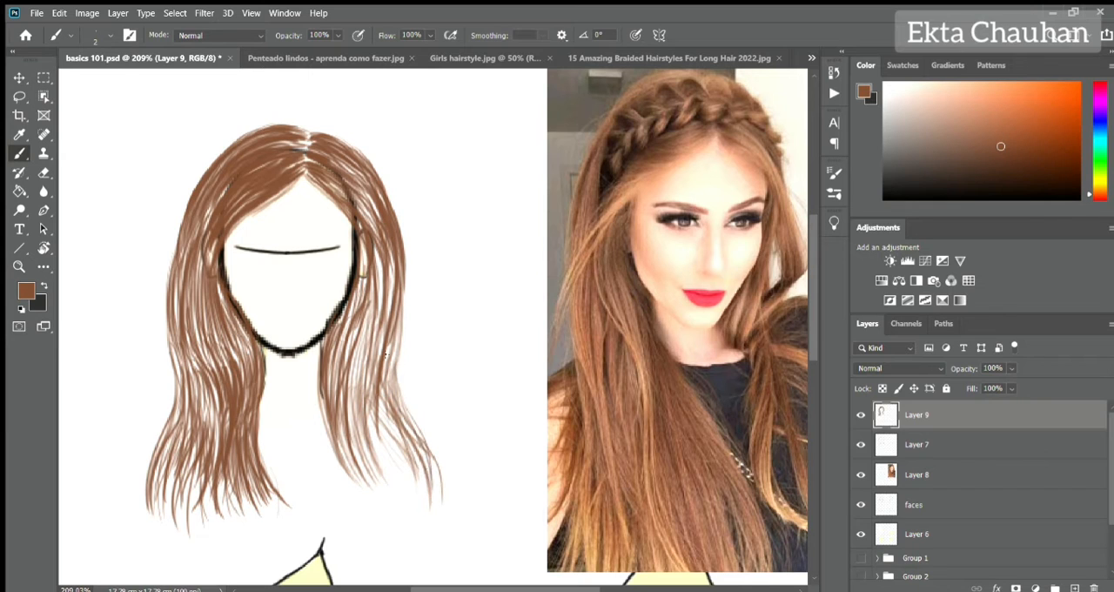
# Fill the gaps in the right hair section with fine strands from ear level to the ends.
pyautogui.moveTo(396, 321); pyautogui.dragTo(435, 474)
pyautogui.moveTo(369, 320)
pyautogui.mouseDown()
pyautogui.moveTo(398, 479)
pyautogui.moveTo(390, 486)
pyautogui.mouseUp()
pyautogui.moveTo(367, 294); pyautogui.dragTo(348, 388)
pyautogui.moveTo(364, 253); pyautogui.dragTo(352, 319)
pyautogui.moveTo(343, 300); pyautogui.dragTo(370, 480)
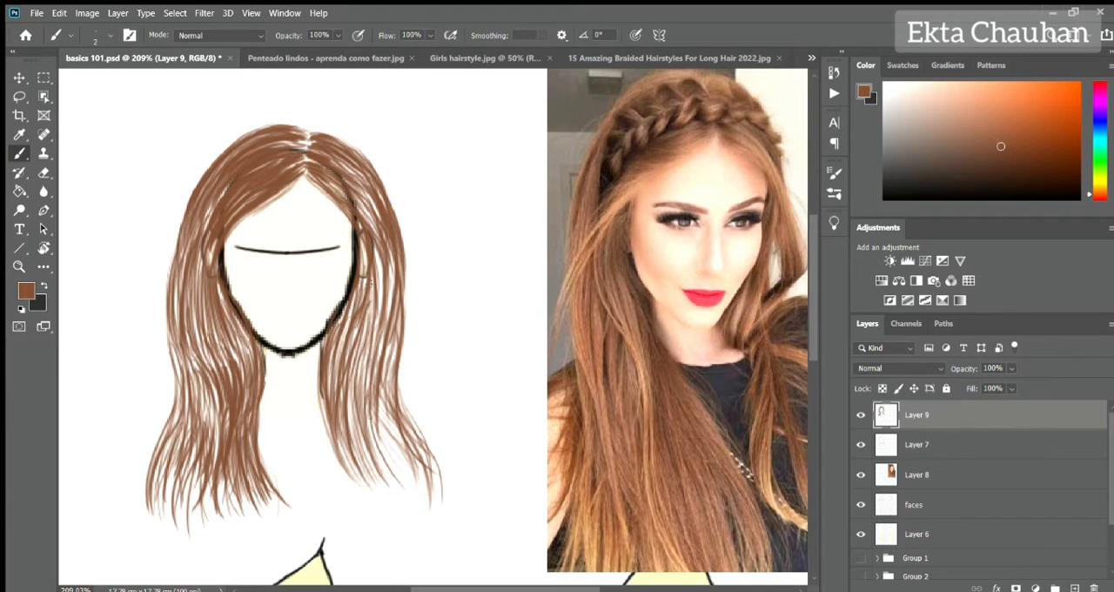
pyautogui.moveTo(369, 283); pyautogui.dragTo(373, 451)
pyautogui.moveTo(350, 350); pyautogui.dragTo(393, 494)
# Hide the rough sketch on Layer 7 and add more fine strands to the right hair section.
pyautogui.click(861, 445)
pyautogui.moveTo(381, 249); pyautogui.dragTo(376, 303)
pyautogui.moveTo(394, 263); pyautogui.dragTo(378, 464)
pyautogui.moveTo(376, 406); pyautogui.dragTo(402, 492)
pyautogui.moveTo(376, 385); pyautogui.dragTo(391, 484)
# Add fine strands to the left hair's lower ends and along its outer edge.
pyautogui.moveTo(180, 406); pyautogui.dragTo(158, 485)
pyautogui.moveTo(176, 428); pyautogui.dragTo(157, 501)
pyautogui.moveTo(181, 449); pyautogui.dragTo(169, 526)
pyautogui.moveTo(193, 186); pyautogui.dragTo(175, 259)
pyautogui.moveTo(182, 247); pyautogui.dragTo(165, 367)
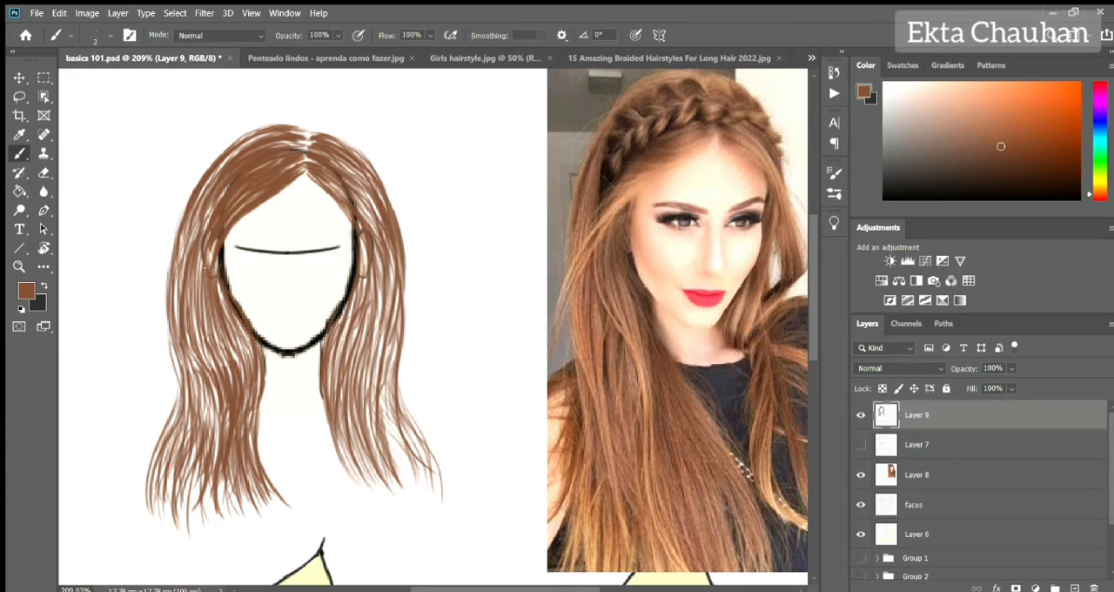
# Increase the hair density on the left with fine strokes from the crown past the ear.
pyautogui.moveTo(228, 186); pyautogui.dragTo(179, 308)
pyautogui.moveTo(216, 181); pyautogui.dragTo(186, 296)
pyautogui.moveTo(235, 141); pyautogui.dragTo(180, 258)
pyautogui.moveTo(218, 167); pyautogui.dragTo(189, 349)
pyautogui.moveTo(202, 289); pyautogui.dragTo(193, 357)
pyautogui.moveTo(221, 303); pyautogui.dragTo(209, 355)
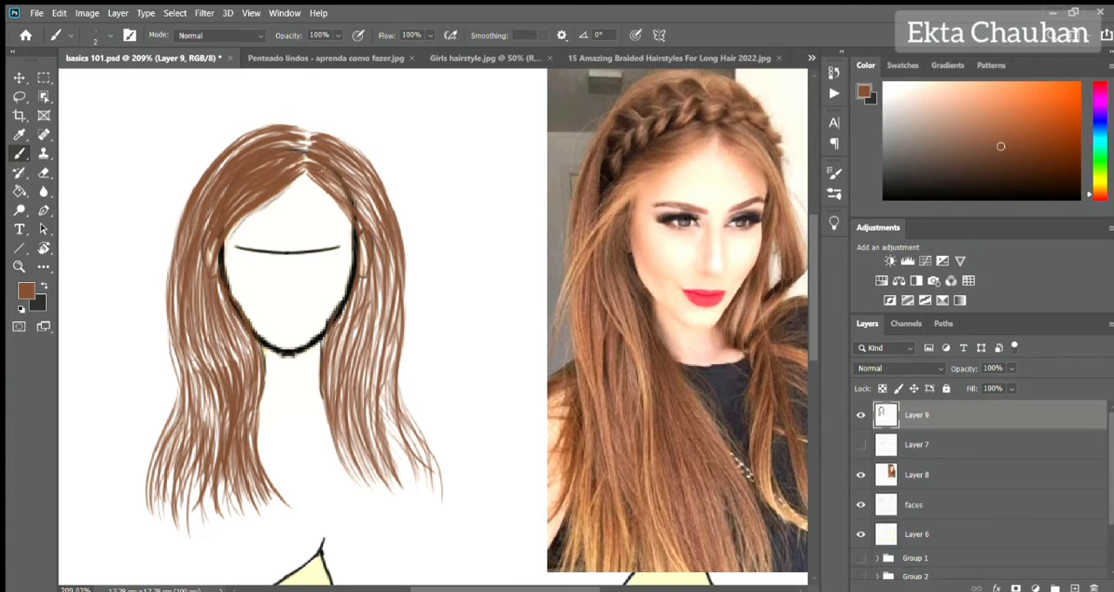
# Add fine strands along the neck's left side and fill the gaps on the right side of the crown.
pyautogui.moveTo(260, 380); pyautogui.dragTo(270, 480)
pyautogui.moveTo(265, 358); pyautogui.dragTo(272, 482)
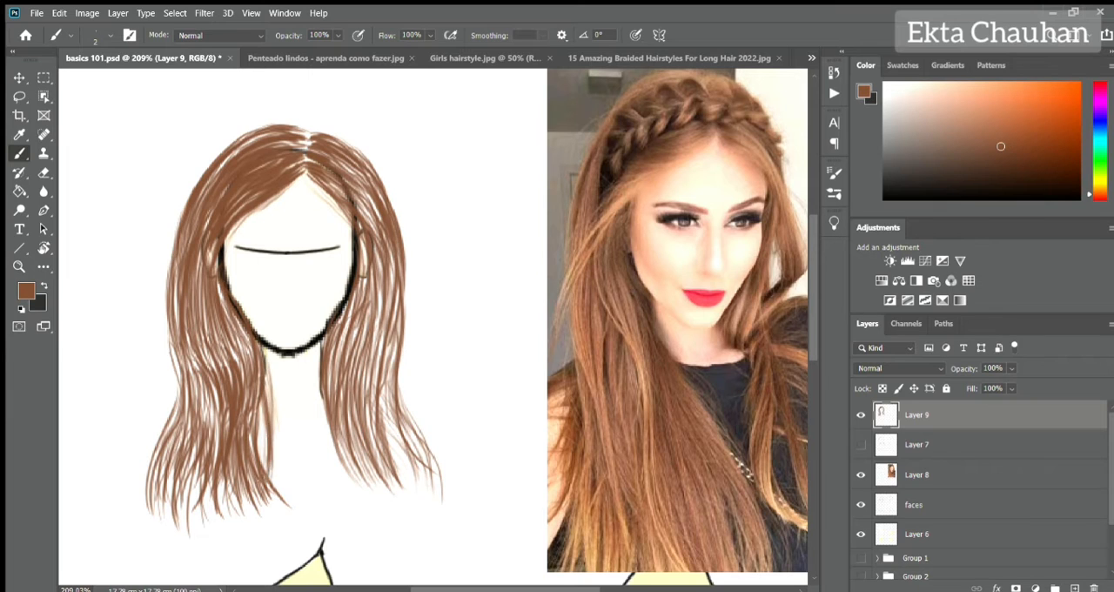
pyautogui.moveTo(261, 411); pyautogui.dragTo(286, 501)
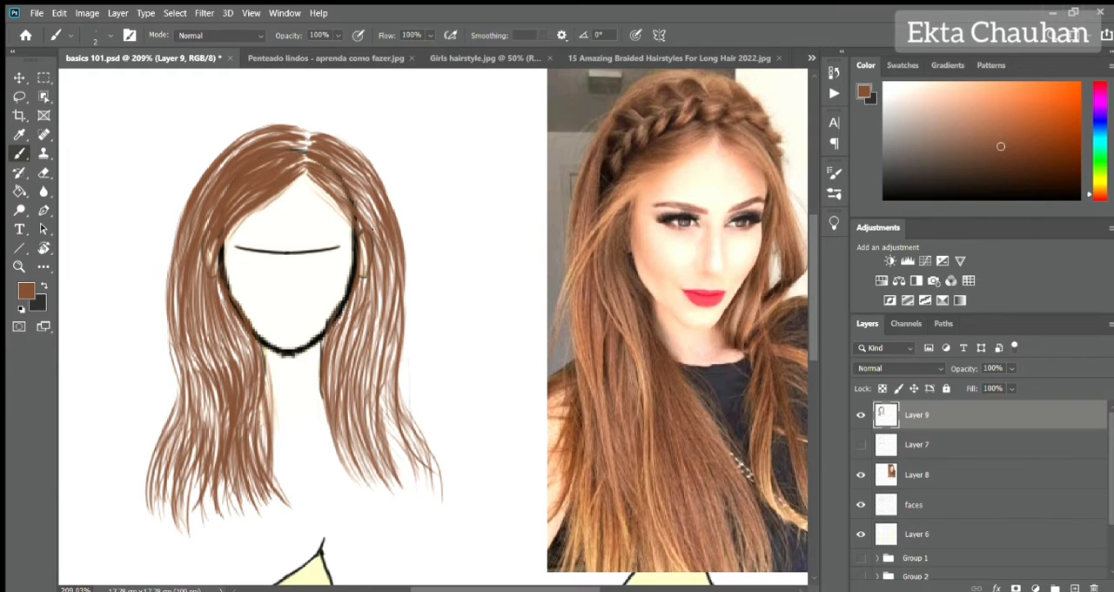
pyautogui.moveTo(348, 176)
pyautogui.mouseDown()
pyautogui.moveTo(388, 249)
pyautogui.moveTo(376, 238)
pyautogui.mouseUp()
pyautogui.moveTo(331, 157); pyautogui.dragTo(375, 214)
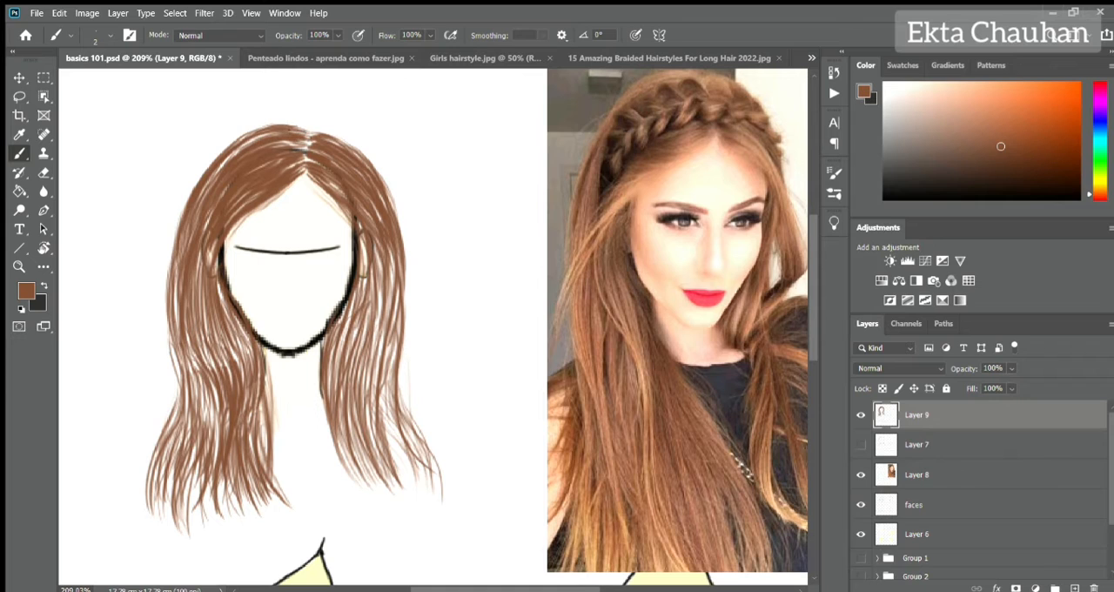
# Add a new layer on top, show Layer 7 and hide the rendered hair on Layer 9.
pyautogui.click(1076, 588)
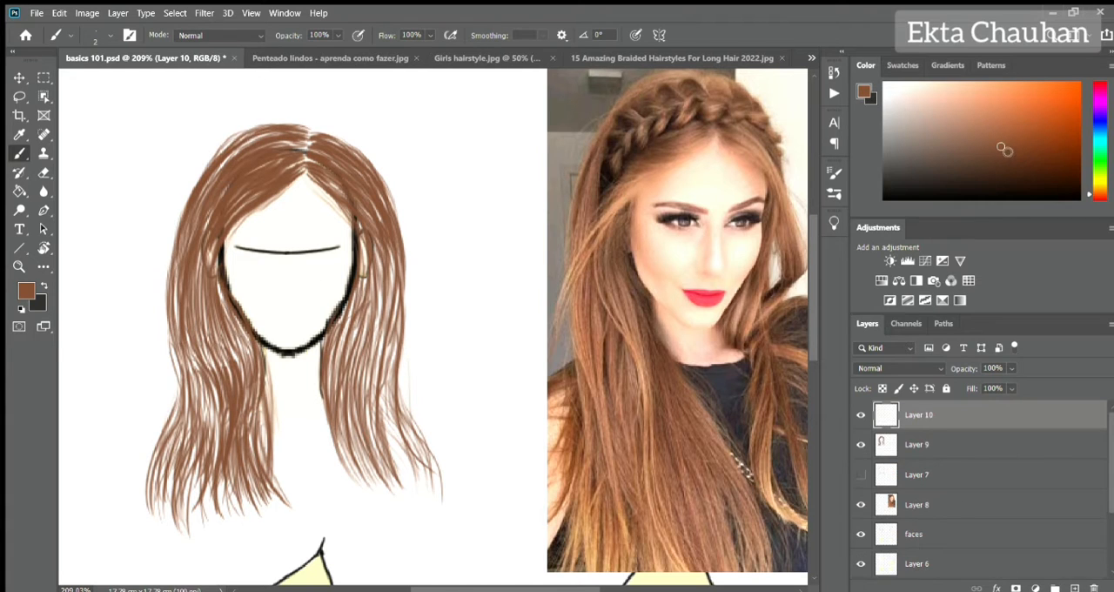
pyautogui.click(860, 474)
pyautogui.click(860, 444)
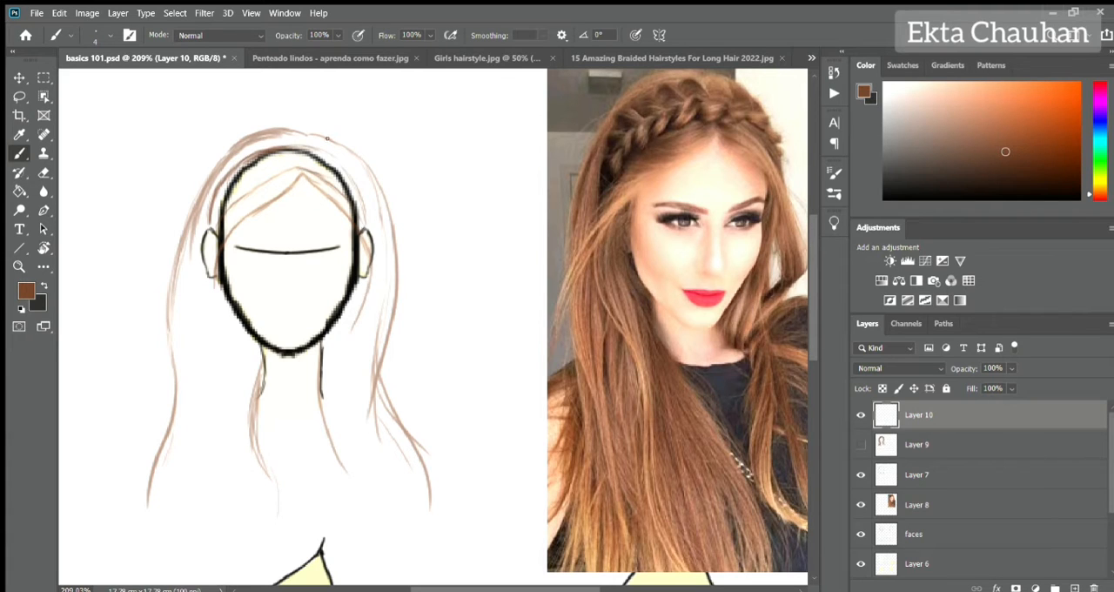
# Hide Layer 7 and add a new top layer for drawing, moving Layer 10 beneath Layer 9.
pyautogui.click(861, 474)
pyautogui.click(861, 444)
pyautogui.click(861, 445)
pyautogui.click(1075, 587)
pyautogui.moveTo(925, 445); pyautogui.dragTo(926, 491)
pyautogui.click(925, 416)
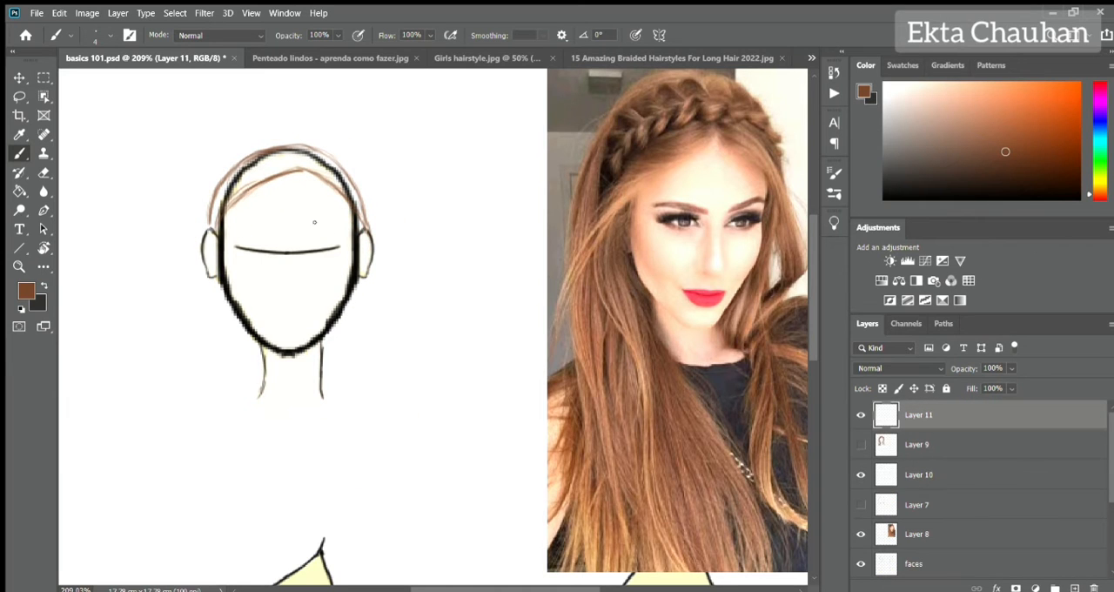
# Sketch the left row of curved, overlapping strands for a practice braid on the blank canvas beside the head.
pyautogui.scroll(2, 246, 192)
pyautogui.moveTo(749, 157); pyautogui.dragTo(158, 248)
pyautogui.moveTo(380, 190); pyautogui.dragTo(797, 155)
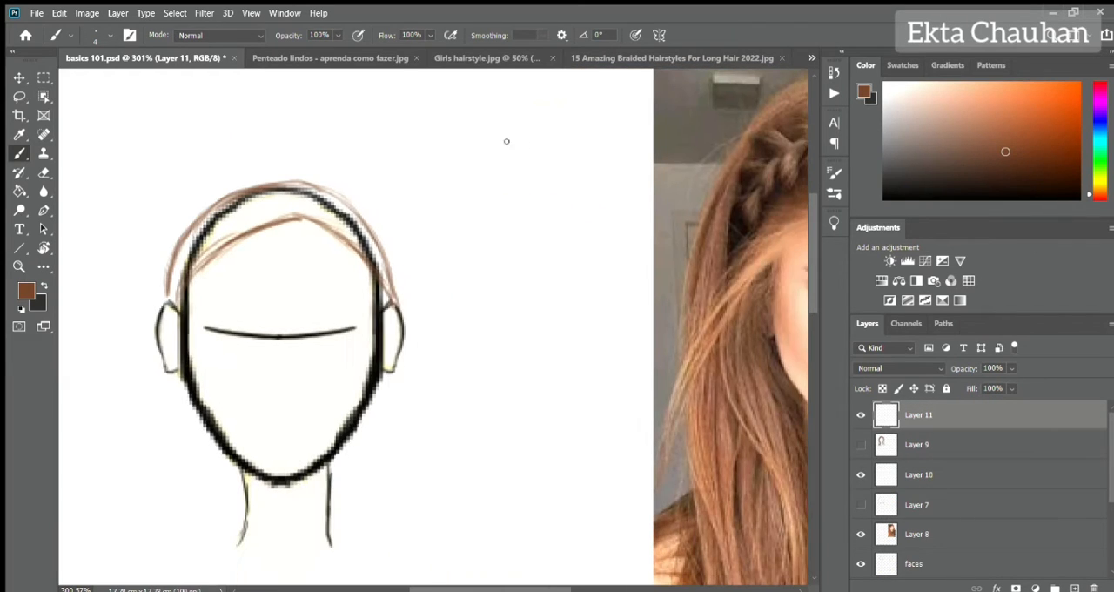
pyautogui.moveTo(558, 133)
pyautogui.mouseDown()
pyautogui.moveTo(488, 209)
pyautogui.moveTo(527, 276)
pyautogui.mouseUp()
pyautogui.moveTo(477, 246); pyautogui.dragTo(535, 327)
pyautogui.moveTo(468, 329); pyautogui.dragTo(528, 394)
pyautogui.moveTo(466, 366); pyautogui.dragTo(526, 430)
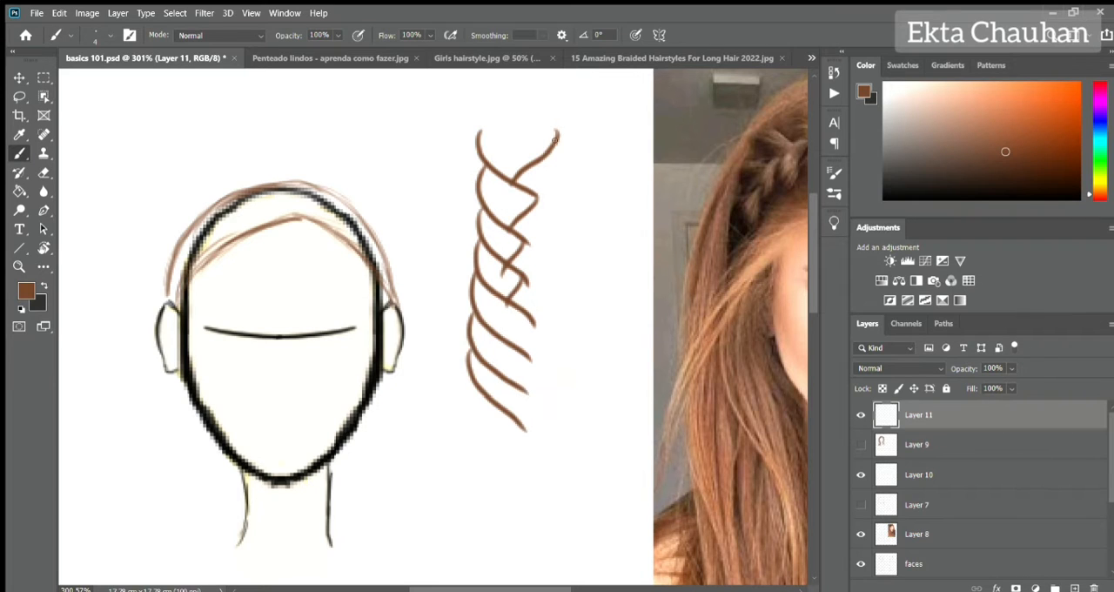
# Draw the mirrored right row of curved strands to complete the practice braid.
pyautogui.moveTo(557, 137); pyautogui.dragTo(527, 197)
pyautogui.moveTo(564, 174)
pyautogui.mouseDown()
pyautogui.moveTo(525, 245)
pyautogui.moveTo(527, 277)
pyautogui.mouseUp()
pyautogui.moveTo(568, 254); pyautogui.dragTo(526, 324)
pyautogui.moveTo(572, 287); pyautogui.dragTo(524, 378)
pyautogui.moveTo(568, 328); pyautogui.dragTo(526, 412)
pyautogui.moveTo(580, 364); pyautogui.dragTo(528, 444)
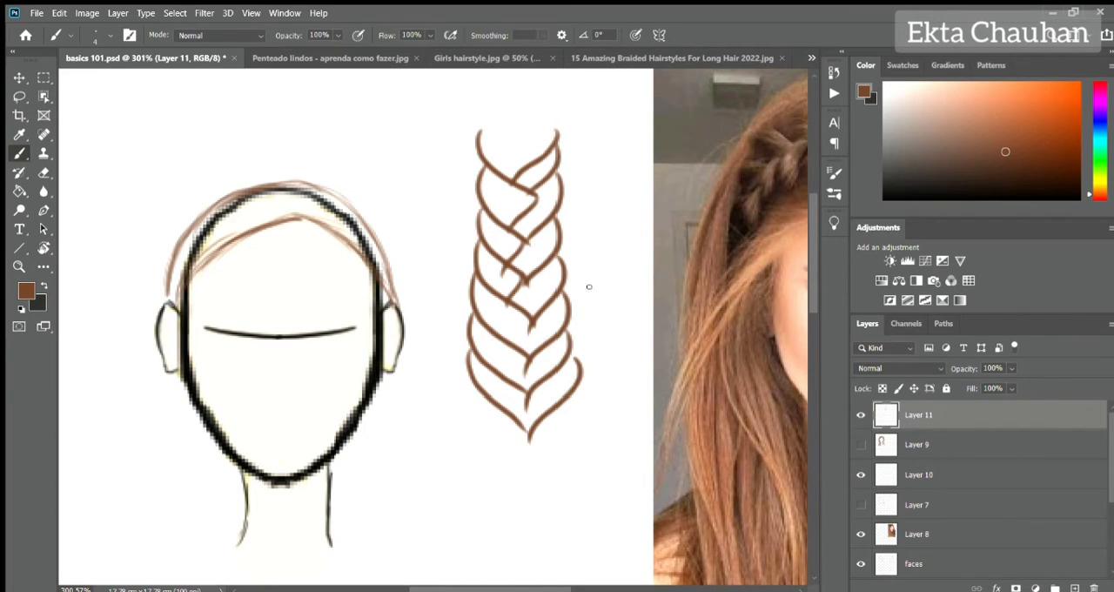
# Erase the practice braid beside the head with an enlarged eraser.
pyautogui.press('e')
pyautogui.press(']')
pyautogui.press(']')
pyautogui.press(']')
pyautogui.moveTo(493, 147)
pyautogui.mouseDown()
pyautogui.moveTo(567, 258)
pyautogui.moveTo(555, 148)
pyautogui.moveTo(567, 218)
pyautogui.mouseUp()
# Sketch large crossing zigzag lines as a braid guide beside the head and erase them.
pyautogui.press('b')
pyautogui.moveTo(562, 164); pyautogui.dragTo(500, 247)
pyautogui.moveTo(499, 243); pyautogui.dragTo(576, 298)
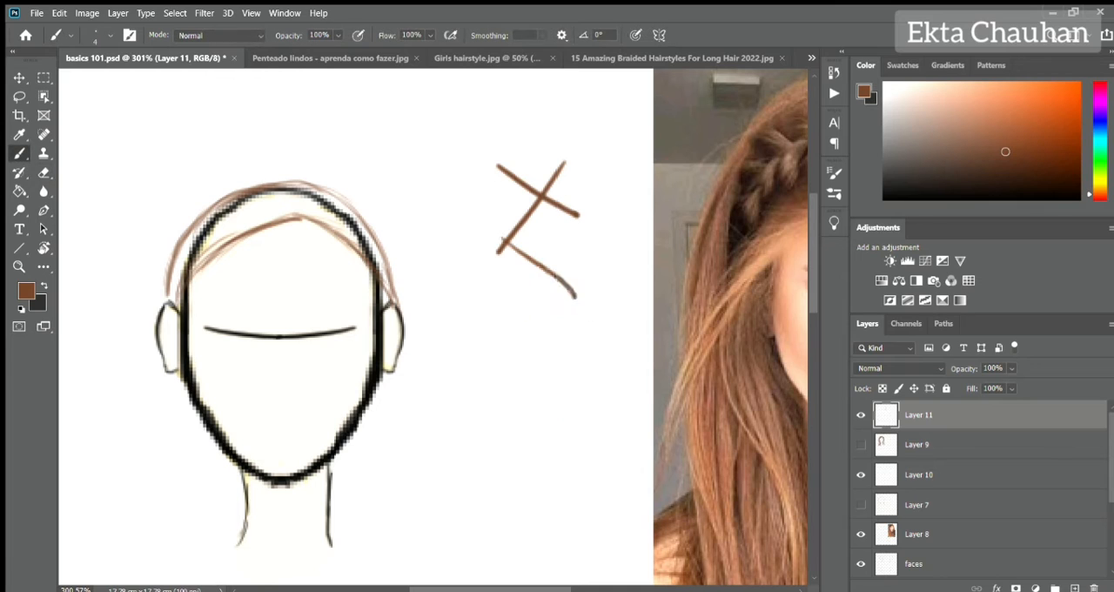
pyautogui.moveTo(567, 218); pyautogui.dragTo(503, 321)
pyautogui.moveTo(503, 315); pyautogui.dragTo(594, 413)
pyautogui.press('e')
pyautogui.moveTo(514, 174); pyautogui.dragTo(572, 182)
# Sketch a narrower vertical lattice of crossing diagonal strokes beside the head as the braid framework.
pyautogui.press('b')
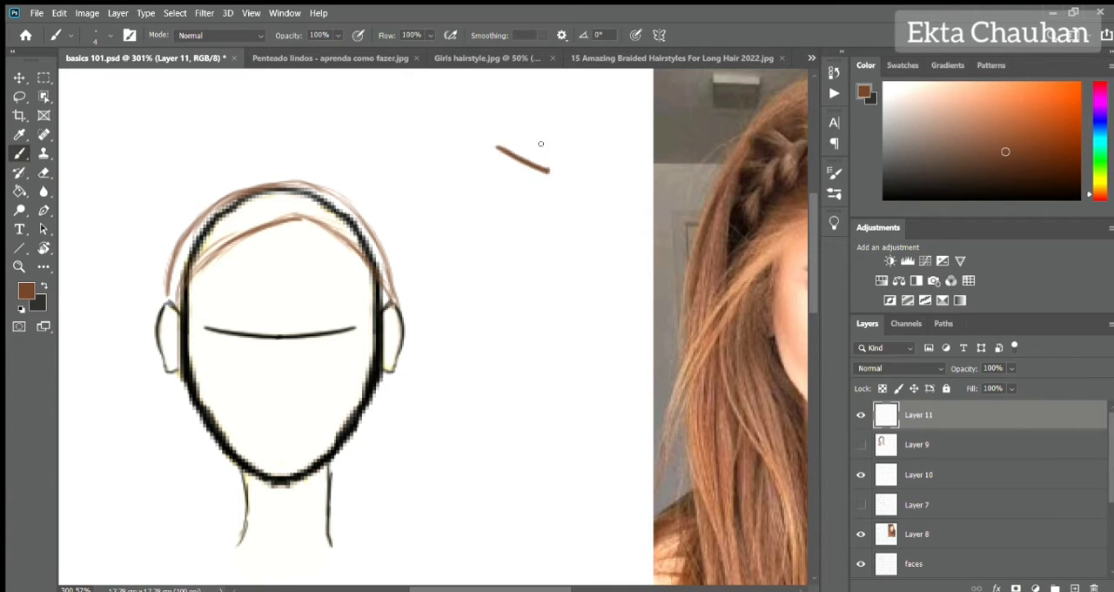
pyautogui.moveTo(545, 143); pyautogui.dragTo(499, 185)
pyautogui.moveTo(500, 184); pyautogui.dragTo(544, 208)
pyautogui.moveTo(549, 172); pyautogui.dragTo(499, 229)
pyautogui.moveTo(500, 194); pyautogui.dragTo(550, 253)
pyautogui.moveTo(542, 214); pyautogui.dragTo(505, 257)
pyautogui.moveTo(508, 229); pyautogui.dragTo(549, 280)
pyautogui.moveTo(549, 252); pyautogui.dragTo(503, 304)
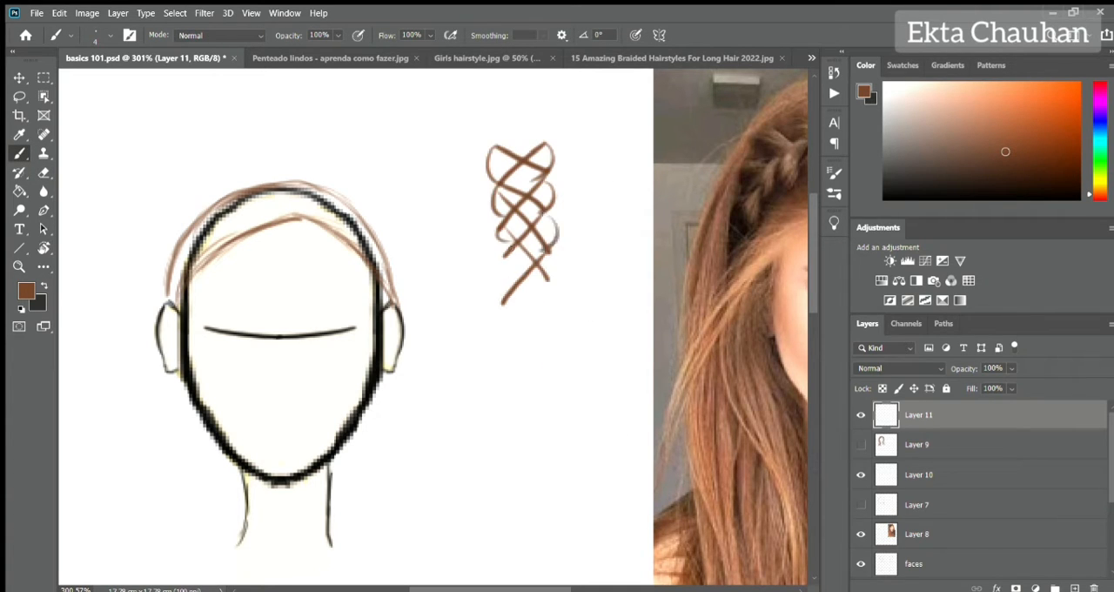
# Replace the crossing lattice beside the head with stacked rows of crossing curved loops as a braid trial and erase them.
pyautogui.press('e')
pyautogui.moveTo(498, 155); pyautogui.dragTo(540, 287)
pyautogui.press('b')
pyautogui.moveTo(513, 155); pyautogui.dragTo(557, 191)
pyautogui.moveTo(558, 155); pyautogui.dragTo(506, 204)
pyautogui.moveTo(555, 202); pyautogui.dragTo(505, 252)
pyautogui.moveTo(513, 155); pyautogui.dragTo(507, 203)
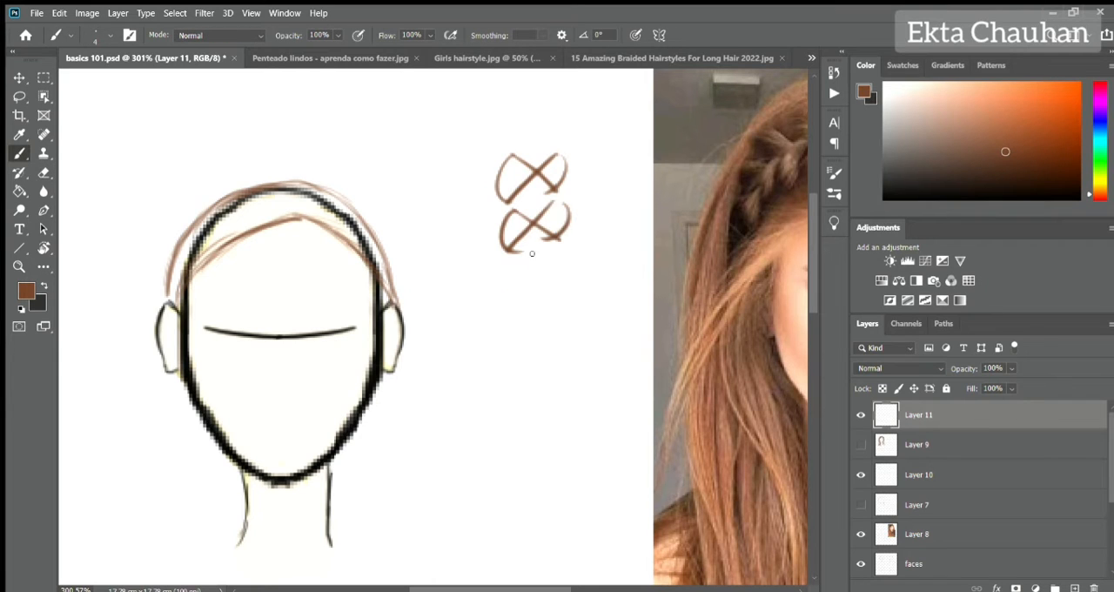
pyautogui.moveTo(549, 249); pyautogui.dragTo(503, 307)
pyautogui.moveTo(503, 257); pyautogui.dragTo(568, 300)
pyautogui.press('e')
pyautogui.moveTo(522, 157); pyautogui.dragTo(572, 270)
# Sketch a braid of short interlocking curved strands from both sides beside the head and erase it.
pyautogui.press('b')
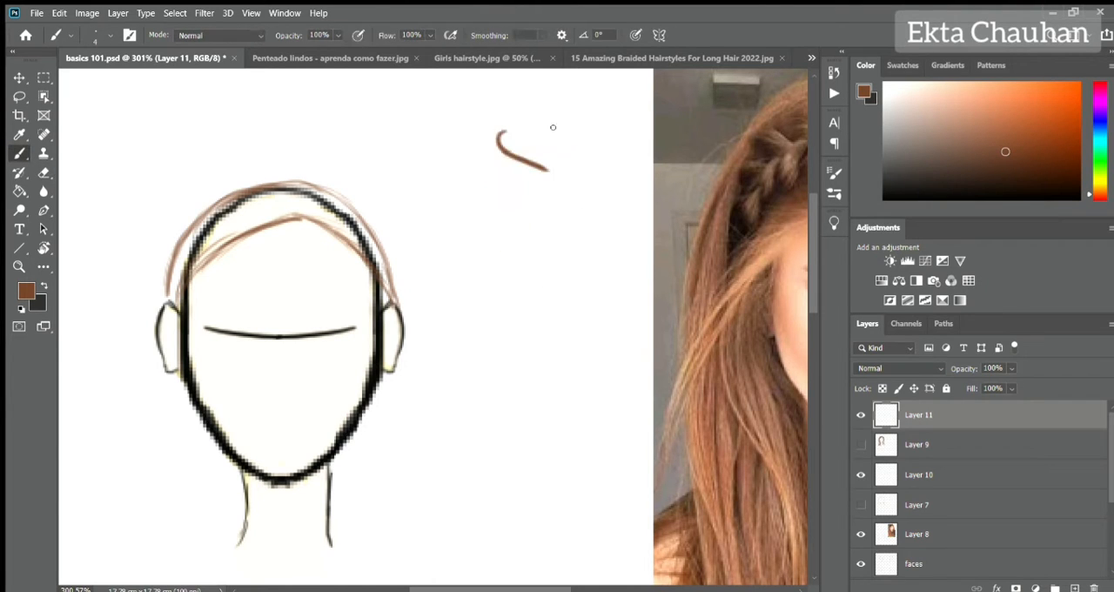
pyautogui.moveTo(568, 129); pyautogui.dragTo(529, 179)
pyautogui.moveTo(512, 155); pyautogui.dragTo(509, 195)
pyautogui.moveTo(567, 158); pyautogui.dragTo(512, 210)
pyautogui.moveTo(492, 186)
pyautogui.mouseDown()
pyautogui.moveTo(564, 222)
pyautogui.moveTo(512, 245)
pyautogui.mouseUp()
pyautogui.moveTo(495, 220); pyautogui.dragTo(547, 260)
pyautogui.moveTo(566, 217); pyautogui.dragTo(522, 270)
pyautogui.moveTo(563, 238); pyautogui.dragTo(513, 293)
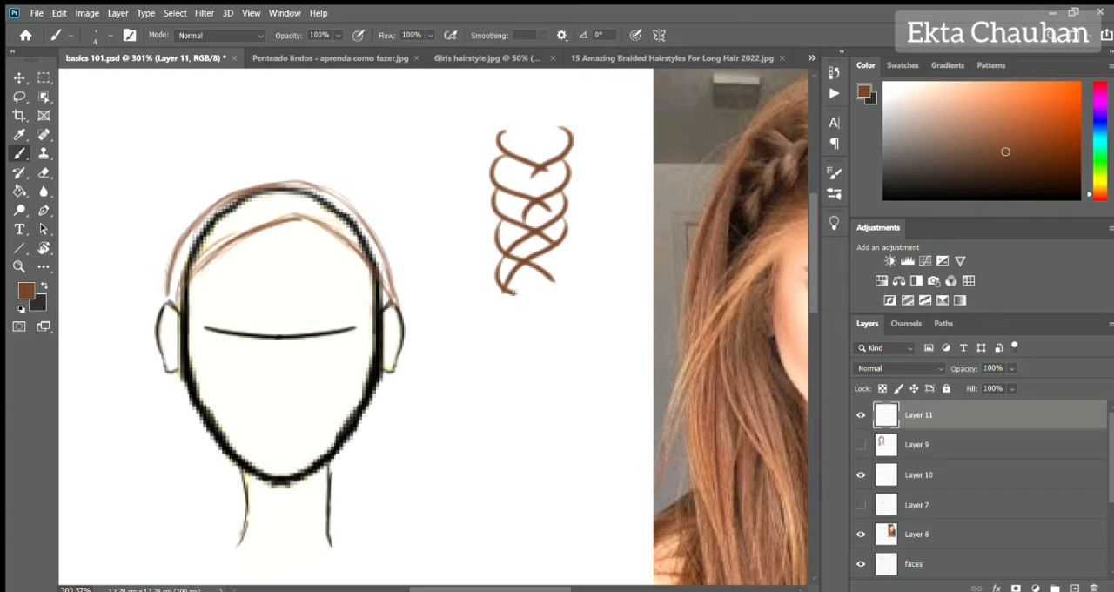
pyautogui.press('e')
pyautogui.moveTo(566, 256)
pyautogui.mouseDown()
pyautogui.moveTo(543, 156)
pyautogui.moveTo(554, 186)
pyautogui.mouseUp()
# Sketch a wider braid trial with a column of long curved strands crossed by mirrored ones and erase it.
pyautogui.press('b')
pyautogui.moveTo(484, 167); pyautogui.dragTo(548, 232)
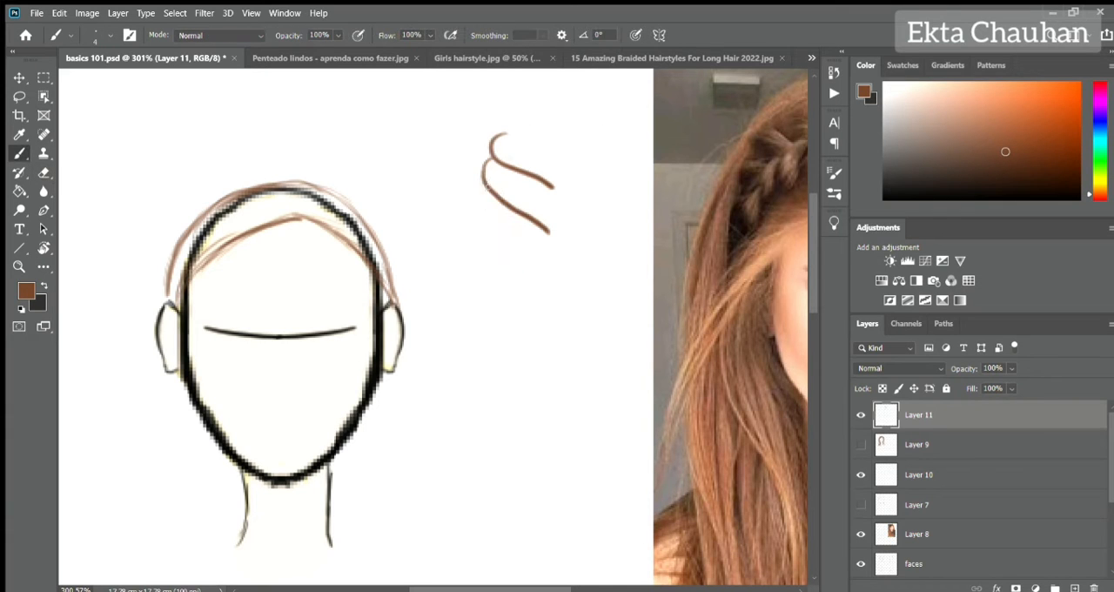
pyautogui.moveTo(484, 199); pyautogui.dragTo(547, 261)
pyautogui.moveTo(480, 234); pyautogui.dragTo(541, 303)
pyautogui.moveTo(568, 135); pyautogui.dragTo(503, 213)
pyautogui.moveTo(566, 174); pyautogui.dragTo(509, 246)
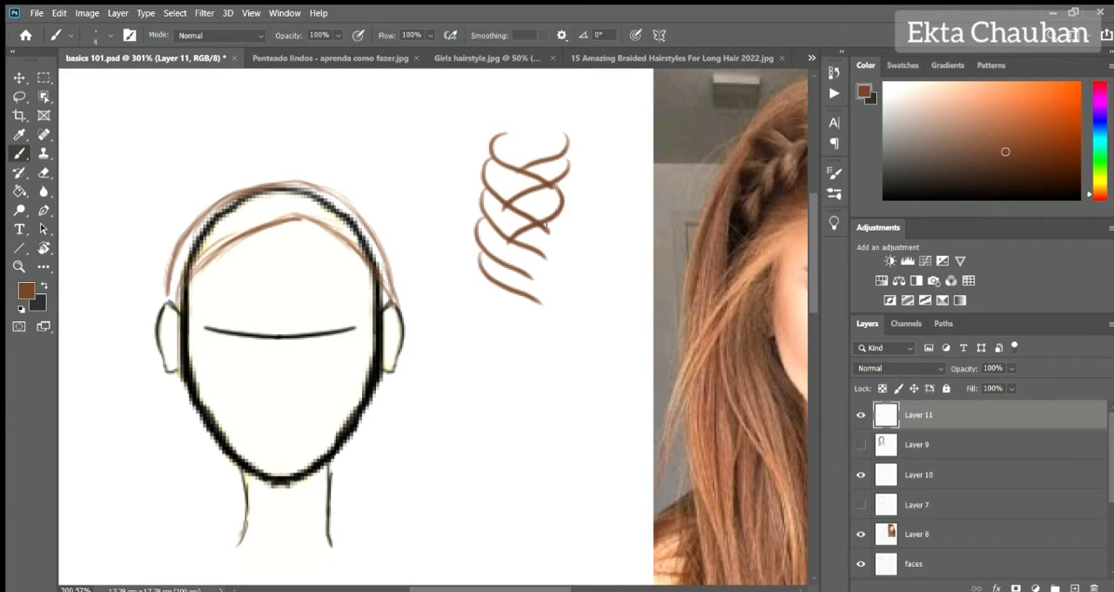
pyautogui.press('e')
pyautogui.moveTo(556, 140); pyautogui.dragTo(522, 261)
# Draw a tall vertical zigzag beside the head and connect its left corners with curved strand outlines.
pyautogui.press('b')
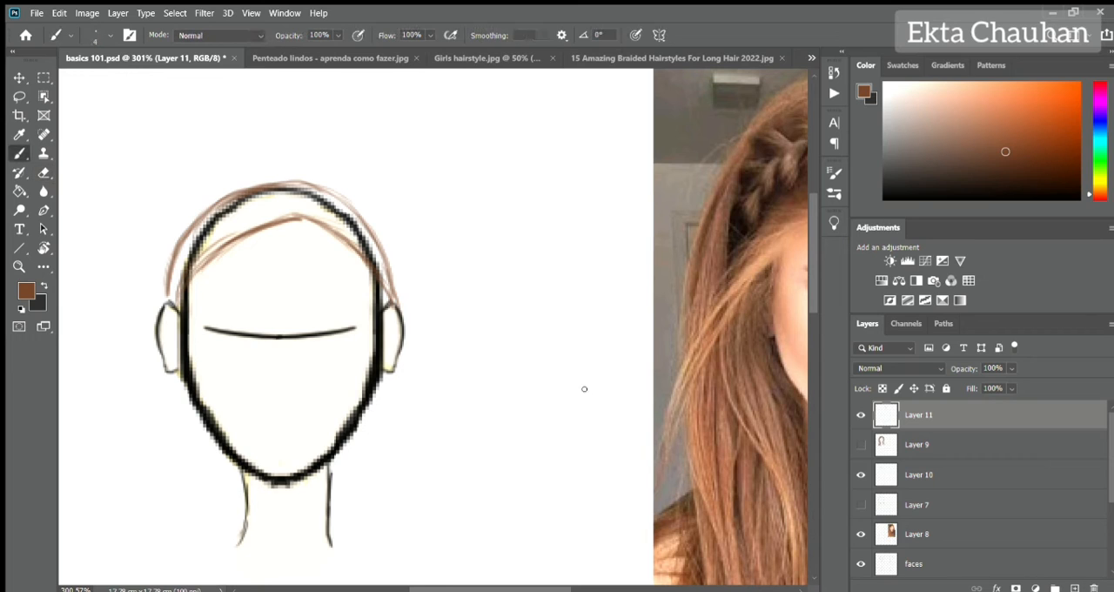
pyautogui.moveTo(560, 153); pyautogui.dragTo(534, 252)
pyautogui.moveTo(547, 310); pyautogui.dragTo(535, 392)
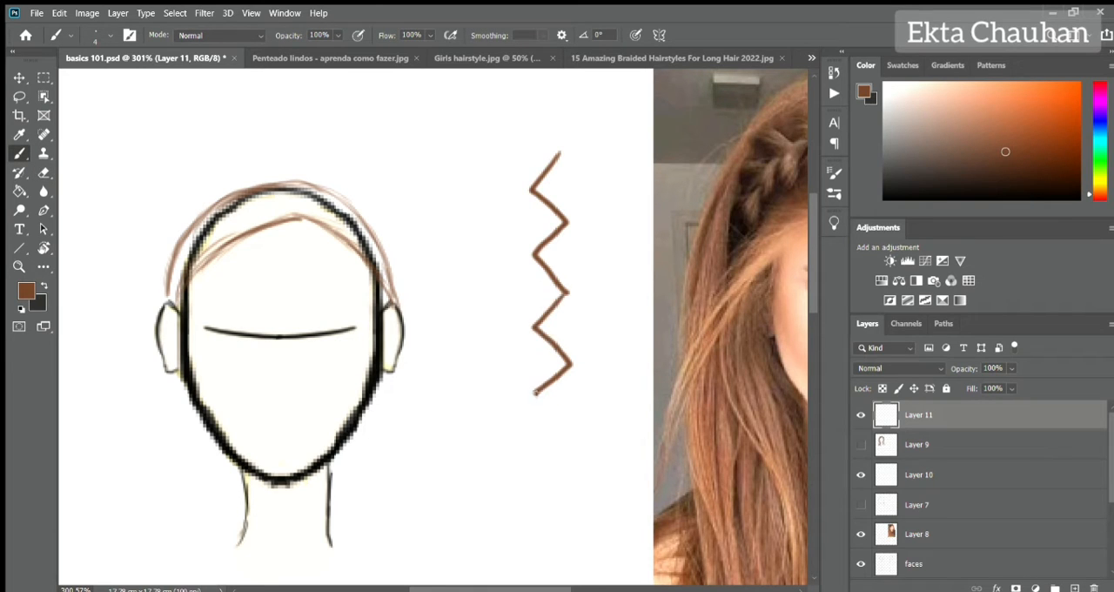
pyautogui.moveTo(501, 138)
pyautogui.mouseDown()
pyautogui.moveTo(537, 196)
pyautogui.moveTo(535, 254)
pyautogui.mouseUp()
pyautogui.moveTo(477, 248)
pyautogui.mouseDown()
pyautogui.moveTo(470, 293)
pyautogui.moveTo(540, 324)
pyautogui.mouseUp()
pyautogui.moveTo(477, 296); pyautogui.dragTo(510, 383)
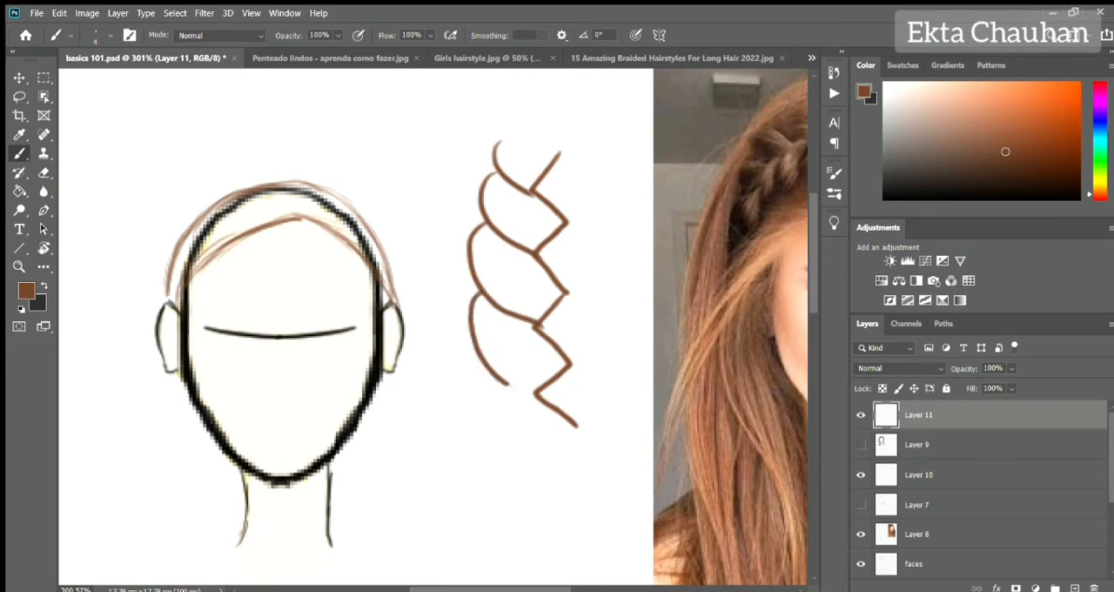
# Connect the zigzag's right corners with matching curved outlines to form the braid's right lobes.
pyautogui.moveTo(566, 143); pyautogui.dragTo(576, 133)
pyautogui.moveTo(577, 134); pyautogui.dragTo(568, 294)
pyautogui.moveTo(608, 251)
pyautogui.mouseDown()
pyautogui.moveTo(600, 327)
pyautogui.moveTo(571, 364)
pyautogui.mouseUp()
pyautogui.moveTo(616, 309); pyautogui.dragTo(577, 426)
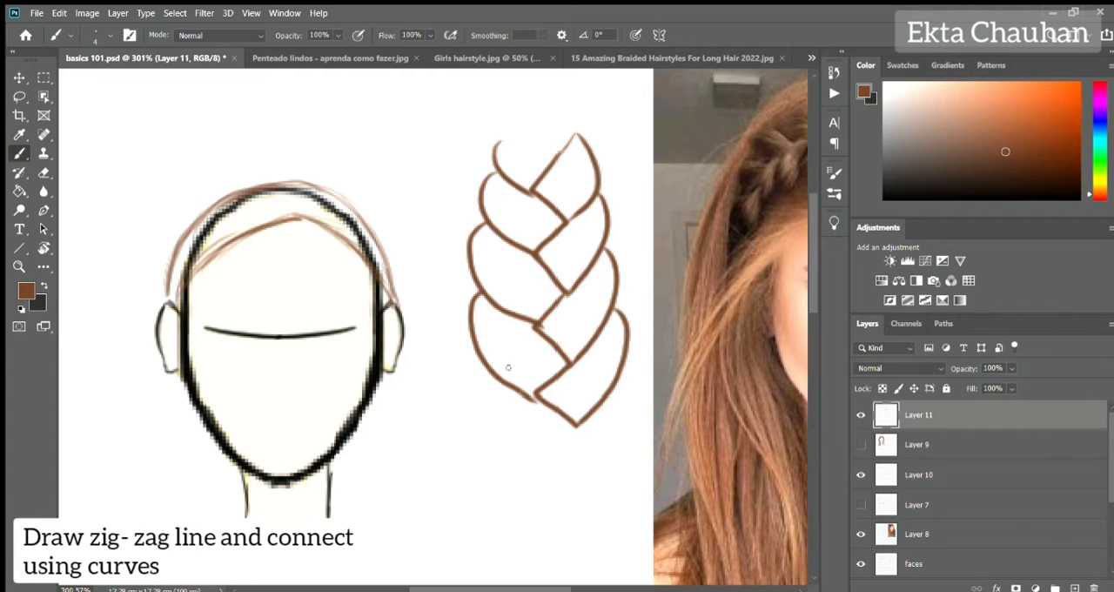
# Close the practice braid's lower end with a last left lobe and draw a hair tie band beneath it.
pyautogui.moveTo(479, 361)
pyautogui.mouseDown()
pyautogui.moveTo(577, 438)
pyautogui.moveTo(550, 428)
pyautogui.moveTo(545, 458)
pyautogui.moveTo(574, 462)
pyautogui.moveTo(466, 401)
pyautogui.moveTo(575, 437)
pyautogui.mouseUp()
pyautogui.press('e')
pyautogui.press('b')
pyautogui.hotkey('ctrl', 'z')
pyautogui.press('e')
pyautogui.moveTo(475, 396); pyautogui.dragTo(530, 456)
pyautogui.press('b')
pyautogui.moveTo(480, 360)
pyautogui.mouseDown()
pyautogui.moveTo(479, 418)
pyautogui.moveTo(577, 426)
pyautogui.mouseUp()
pyautogui.moveTo(578, 426)
pyautogui.mouseDown()
pyautogui.moveTo(493, 423)
pyautogui.moveTo(578, 435)
pyautogui.mouseUp()
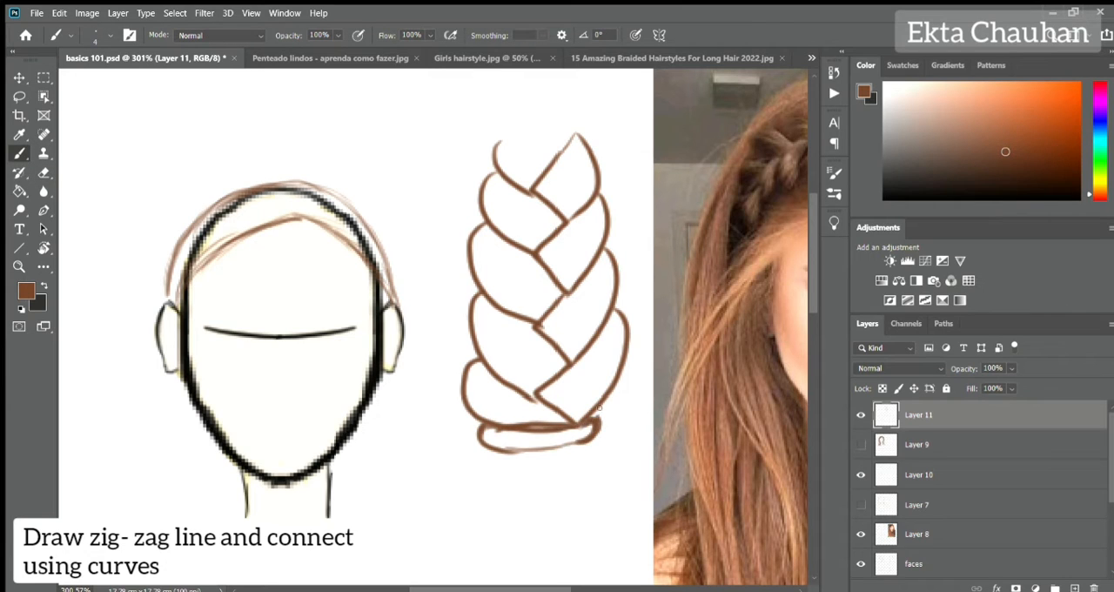
# Thicken the overlap lines between the practice braid's lobes, including the lower left strands.
pyautogui.moveTo(545, 318); pyautogui.dragTo(590, 264)
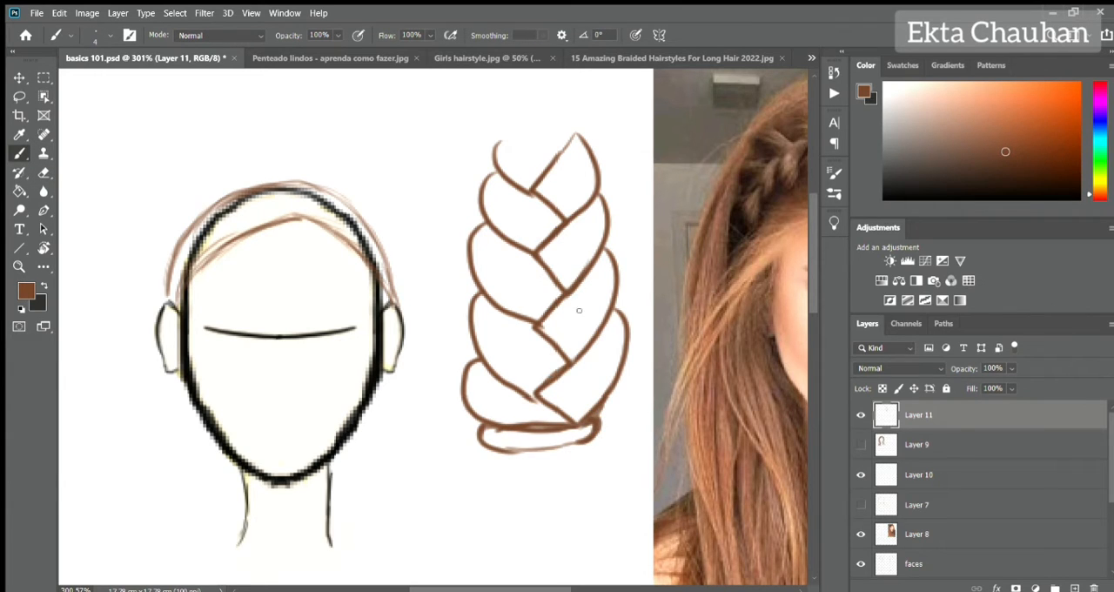
pyautogui.moveTo(479, 295); pyautogui.dragTo(552, 399)
pyautogui.hotkey('ctrl', 'z')
pyautogui.moveTo(479, 294)
pyautogui.mouseDown()
pyautogui.moveTo(473, 319)
pyautogui.moveTo(568, 420)
pyautogui.mouseUp()
# Outline the loose tail below the hair tie and fill it with tapering hair strands.
pyautogui.moveTo(487, 451); pyautogui.dragTo(539, 560)
pyautogui.moveTo(597, 437); pyautogui.dragTo(564, 567)
pyautogui.moveTo(494, 460); pyautogui.dragTo(505, 511)
pyautogui.moveTo(502, 460)
pyautogui.mouseDown()
pyautogui.moveTo(515, 518)
pyautogui.moveTo(536, 516)
pyautogui.mouseUp()
pyautogui.moveTo(551, 459); pyautogui.dragTo(552, 506)
pyautogui.moveTo(589, 460); pyautogui.dragTo(555, 553)
pyautogui.hotkey('ctrl', 'z')
pyautogui.hotkey('ctrl', 'z')
pyautogui.hotkey('ctrl', 'z')
pyautogui.hotkey('ctrl', 'z')
pyautogui.hotkey('ctrl', 'z')
pyautogui.hotkey('ctrl', 'z')
pyautogui.hotkey('ctrl', 'z')
pyautogui.hotkey('ctrl', 'z')
pyautogui.hotkey('ctrl', 'z')
pyautogui.hotkey('ctrl', 'z')
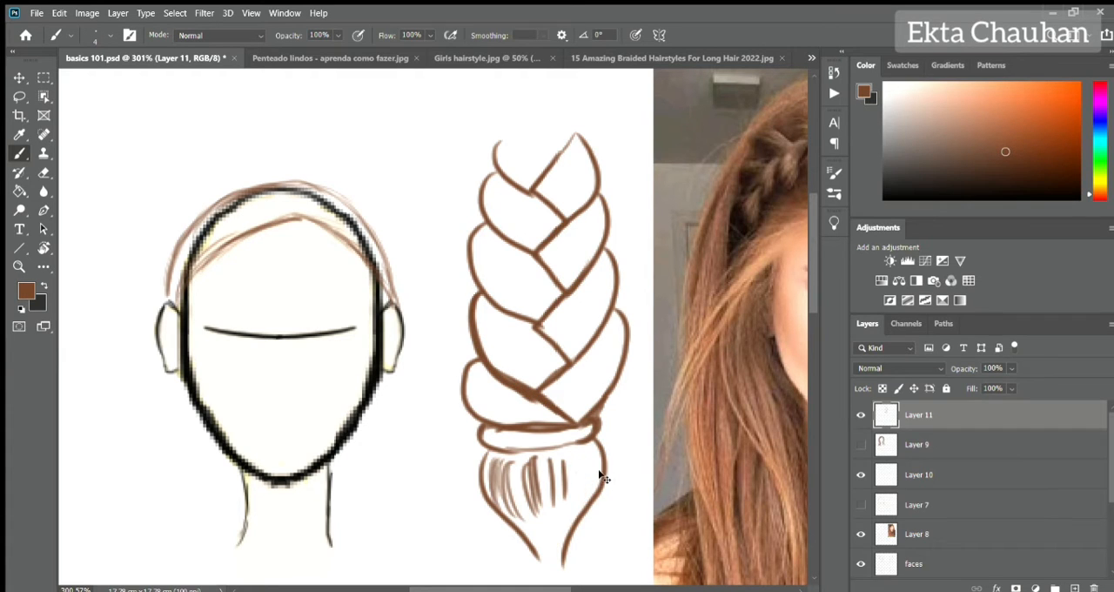
pyautogui.moveTo(506, 456); pyautogui.dragTo(548, 557)
pyautogui.moveTo(546, 456); pyautogui.dragTo(556, 566)
pyautogui.moveTo(577, 453); pyautogui.dragTo(558, 566)
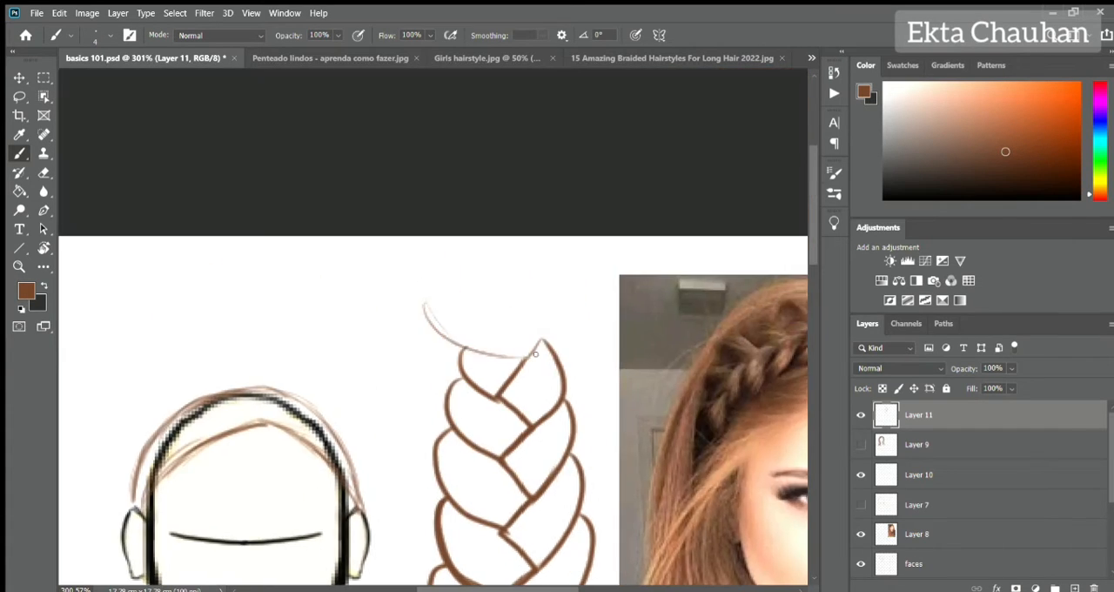
# Erase the whole practice braid and its tail beside the head.
pyautogui.scroll(-5, 435, 330)
pyautogui.press('e')
pyautogui.moveTo(548, 105)
pyautogui.mouseDown()
pyautogui.moveTo(485, 192)
pyautogui.moveTo(597, 353)
pyautogui.mouseUp()
pyautogui.moveTo(553, 165); pyautogui.dragTo(510, 418)
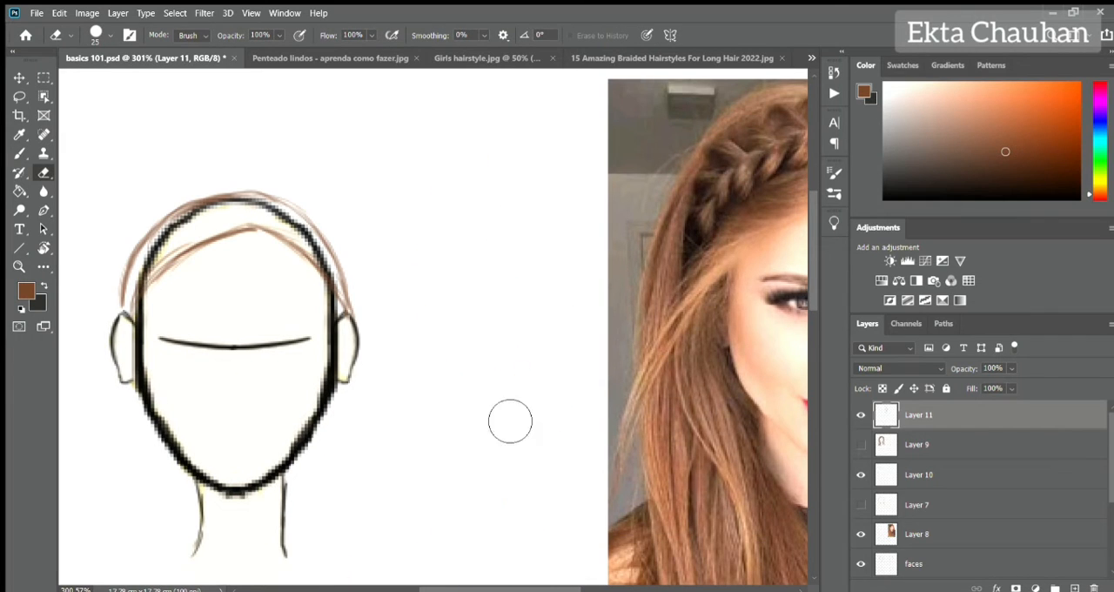
# Draw a smaller vertical zigzag beside the head and join its corners with curves on both sides to form a braid.
pyautogui.press('b')
pyautogui.moveTo(501, 279); pyautogui.dragTo(517, 373)
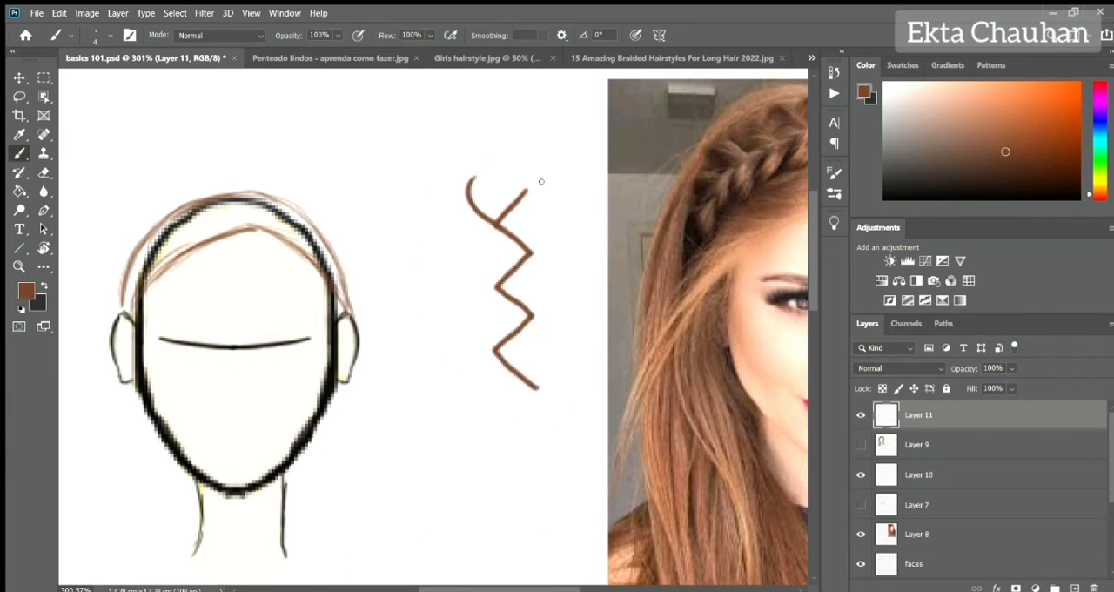
pyautogui.moveTo(471, 209); pyautogui.dragTo(500, 285)
pyautogui.moveTo(540, 189); pyautogui.dragTo(529, 254)
pyautogui.moveTo(459, 261)
pyautogui.mouseDown()
pyautogui.moveTo(445, 291)
pyautogui.moveTo(493, 349)
pyautogui.mouseUp()
pyautogui.moveTo(556, 242); pyautogui.dragTo(531, 318)
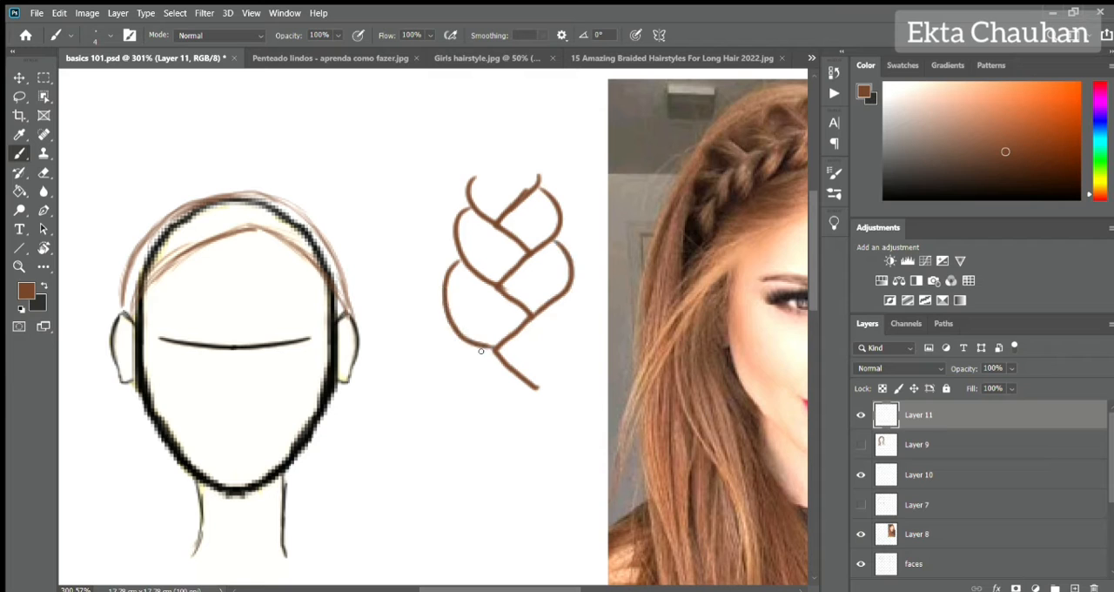
pyautogui.moveTo(455, 331); pyautogui.dragTo(533, 402)
pyautogui.moveTo(561, 297); pyautogui.dragTo(532, 395)
pyautogui.moveTo(495, 349); pyautogui.dragTo(534, 405)
# Draw a short separate zigzag line above the practice braid.
pyautogui.moveTo(588, 281); pyautogui.dragTo(709, 435)
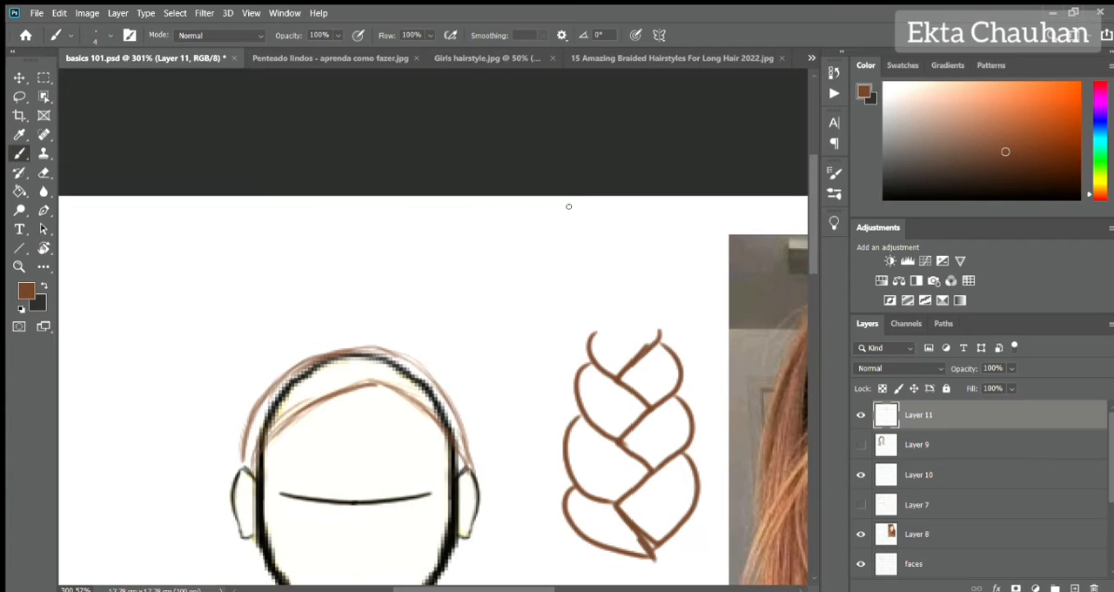
pyautogui.moveTo(542, 281); pyautogui.dragTo(561, 340)
pyautogui.moveTo(494, 413); pyautogui.dragTo(542, 273)
# Sketch a zigzag guide along the hair band outline on the head and hide the faces layer.
pyautogui.moveTo(604, 222); pyautogui.dragTo(255, 245)
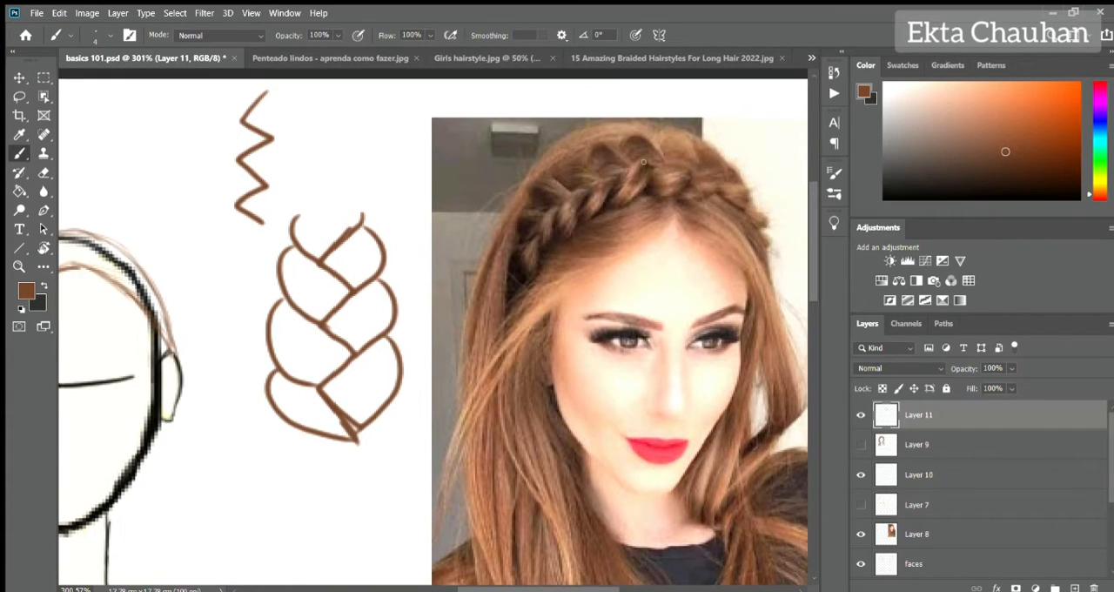
pyautogui.moveTo(186, 311); pyautogui.dragTo(510, 247)
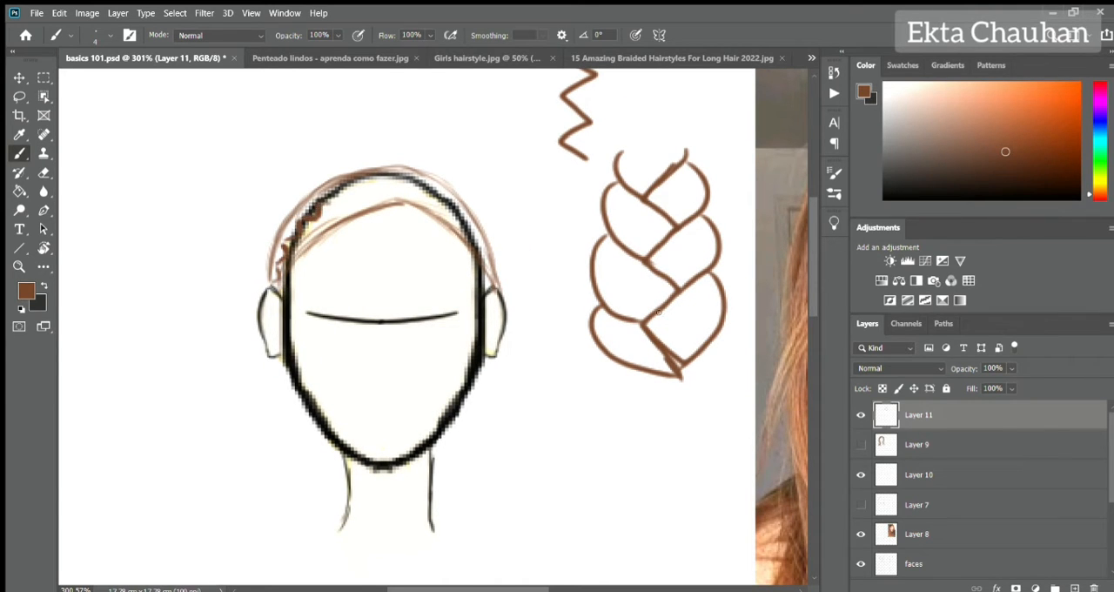
pyautogui.click(863, 477)
pyautogui.click(862, 474)
pyautogui.scroll(-2, 975, 488)
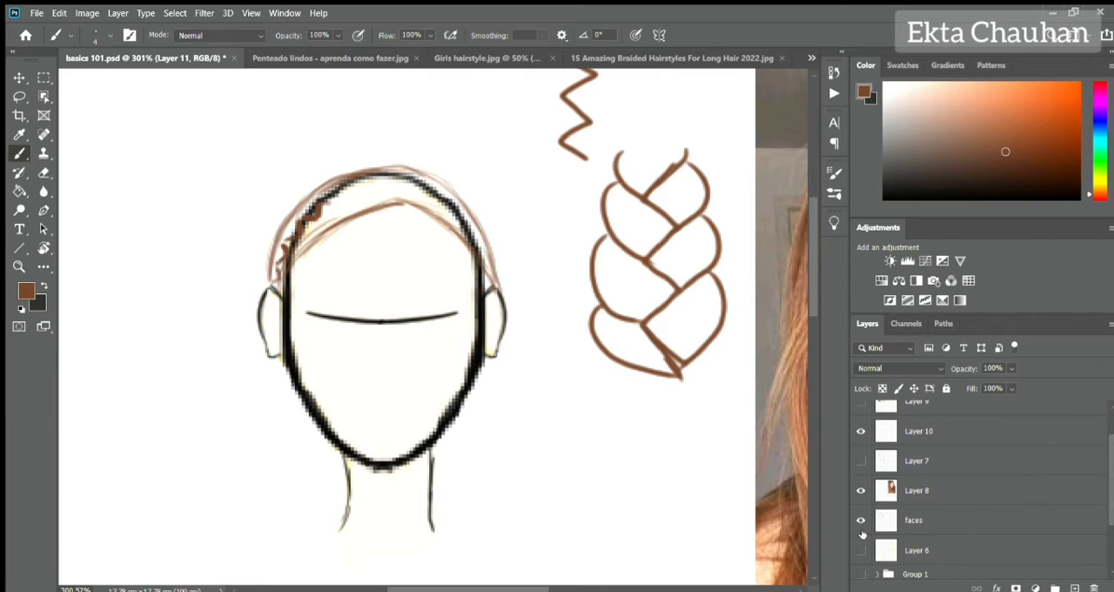
pyautogui.click(861, 519)
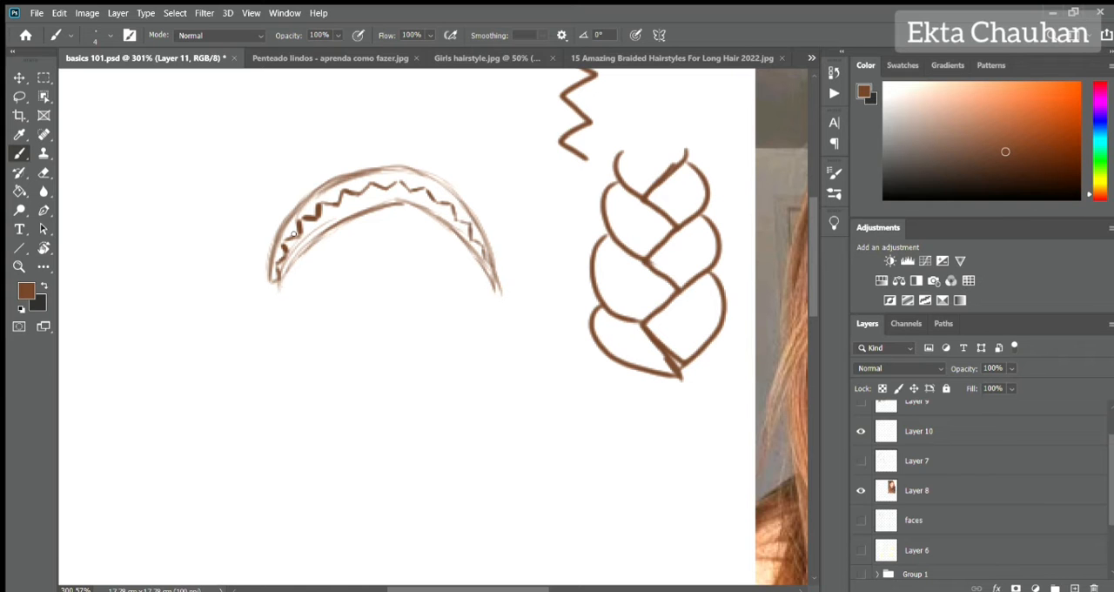
# Draw overlapping curved strand lobes along the outer side of the hair band's zigzag, from the left end to the right.
pyautogui.scroll(2, 294, 234)
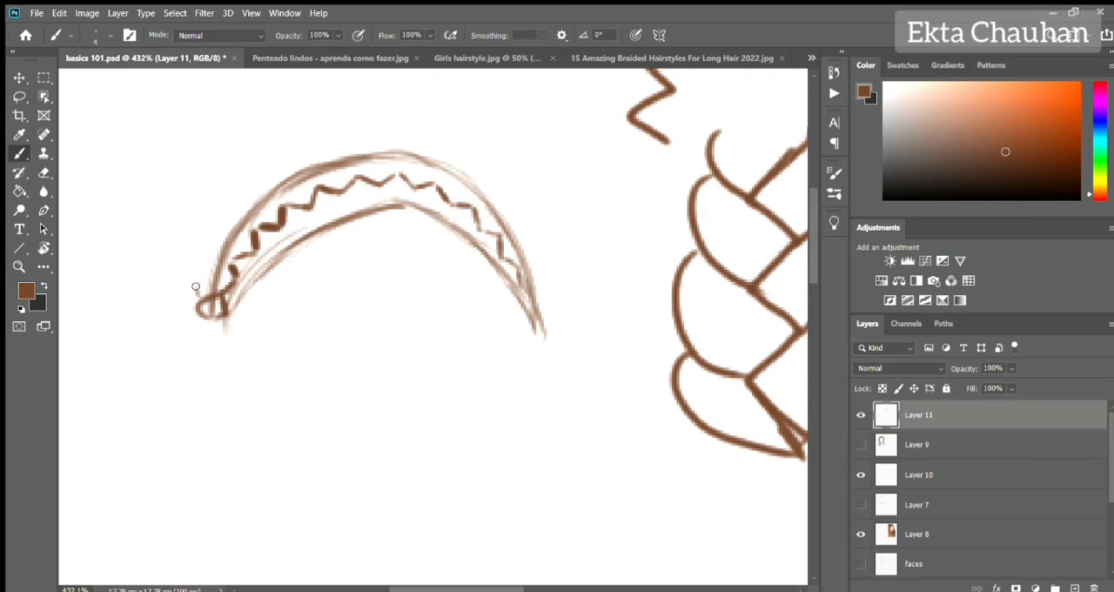
pyautogui.moveTo(196, 287); pyautogui.dragTo(232, 266)
pyautogui.moveTo(202, 267); pyautogui.dragTo(253, 228)
pyautogui.hotkey('ctrl', 'z')
pyautogui.hotkey('ctrl', 'z')
pyautogui.moveTo(200, 291); pyautogui.dragTo(233, 266)
pyautogui.moveTo(203, 268); pyautogui.dragTo(318, 186)
pyautogui.moveTo(276, 176); pyautogui.dragTo(397, 174)
pyautogui.moveTo(353, 140)
pyautogui.mouseDown()
pyautogui.moveTo(434, 183)
pyautogui.moveTo(356, 172)
pyautogui.mouseUp()
pyautogui.moveTo(316, 130); pyautogui.dragTo(425, 215)
pyautogui.moveTo(416, 209); pyautogui.dragTo(461, 287)
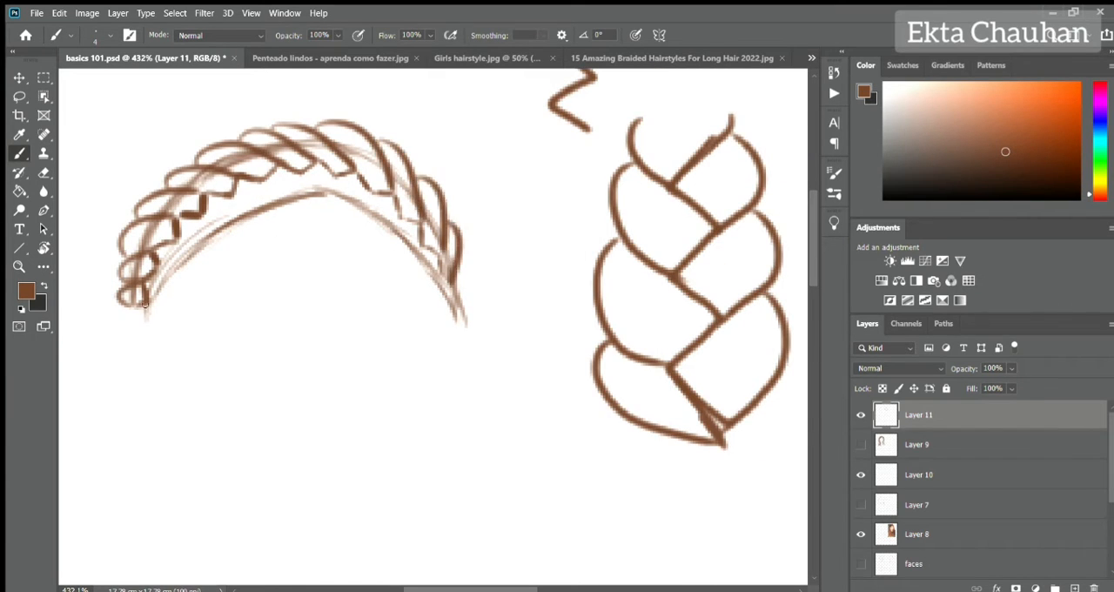
# Draw the matching curved strand lobes along the inner side of the zigzag to complete the hair band braid.
pyautogui.moveTo(156, 293); pyautogui.dragTo(230, 190)
pyautogui.moveTo(219, 228); pyautogui.dragTo(274, 172)
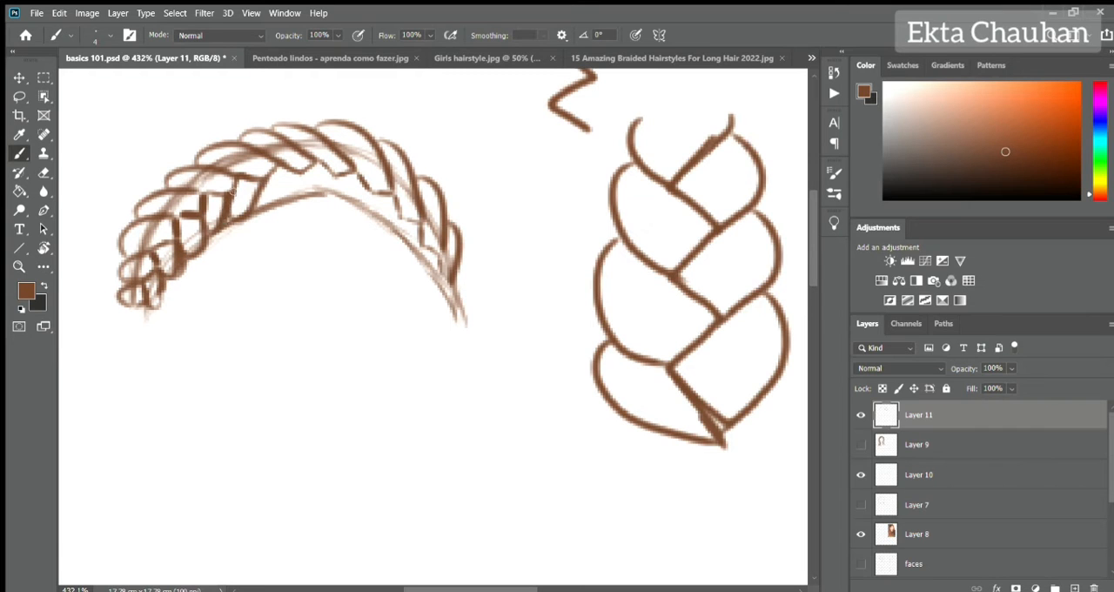
pyautogui.moveTo(253, 217)
pyautogui.mouseDown()
pyautogui.moveTo(331, 179)
pyautogui.moveTo(312, 200)
pyautogui.mouseUp()
pyautogui.moveTo(311, 202)
pyautogui.mouseDown()
pyautogui.moveTo(383, 186)
pyautogui.moveTo(421, 221)
pyautogui.mouseUp()
pyautogui.moveTo(359, 185); pyautogui.dragTo(394, 191)
pyautogui.moveTo(361, 228); pyautogui.dragTo(443, 249)
pyautogui.moveTo(390, 250); pyautogui.dragTo(465, 284)
# Hide Layer 10, add a new layer, and reduce the Layer 11 braid sketch's opacity to 62%.
pyautogui.click(861, 475)
pyautogui.moveTo(312, 275); pyautogui.dragTo(381, 352)
pyautogui.click(1075, 588)
pyautogui.click(919, 450)
pyautogui.moveTo(964, 368); pyautogui.dragTo(931, 369)
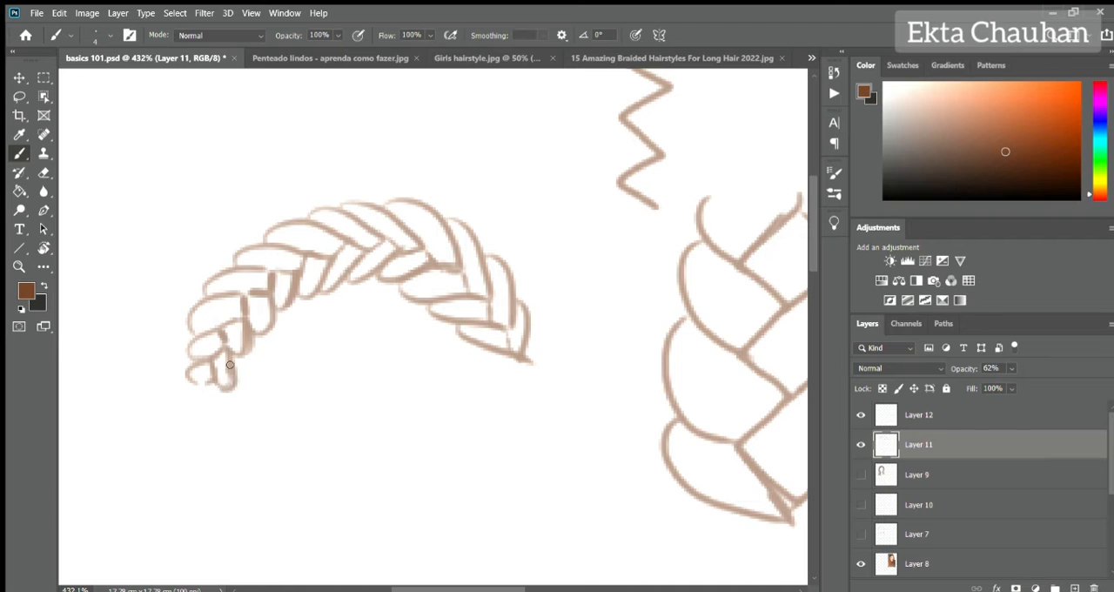
# Retrace the arched braid with clean outlines on Layer 12 and hide the Layer 11 sketch.
pyautogui.click(930, 421)
pyautogui.moveTo(219, 388)
pyautogui.mouseDown()
pyautogui.moveTo(252, 292)
pyautogui.moveTo(349, 244)
pyautogui.moveTo(528, 357)
pyautogui.mouseUp()
pyautogui.moveTo(184, 373)
pyautogui.mouseDown()
pyautogui.moveTo(259, 272)
pyautogui.moveTo(324, 227)
pyautogui.moveTo(378, 220)
pyautogui.moveTo(474, 283)
pyautogui.moveTo(532, 360)
pyautogui.mouseUp()
pyautogui.click(861, 444)
pyautogui.click(861, 474)
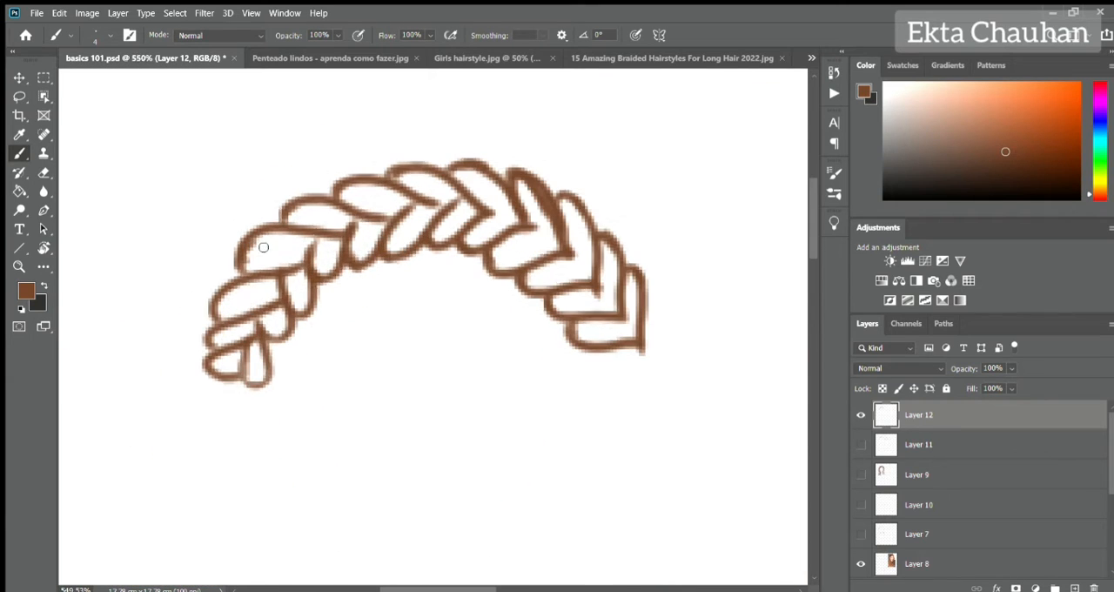
# Add a new layer above the braid outline and start drawing fine dark brown strand lines inside the lobes.
pyautogui.click(1075, 587)
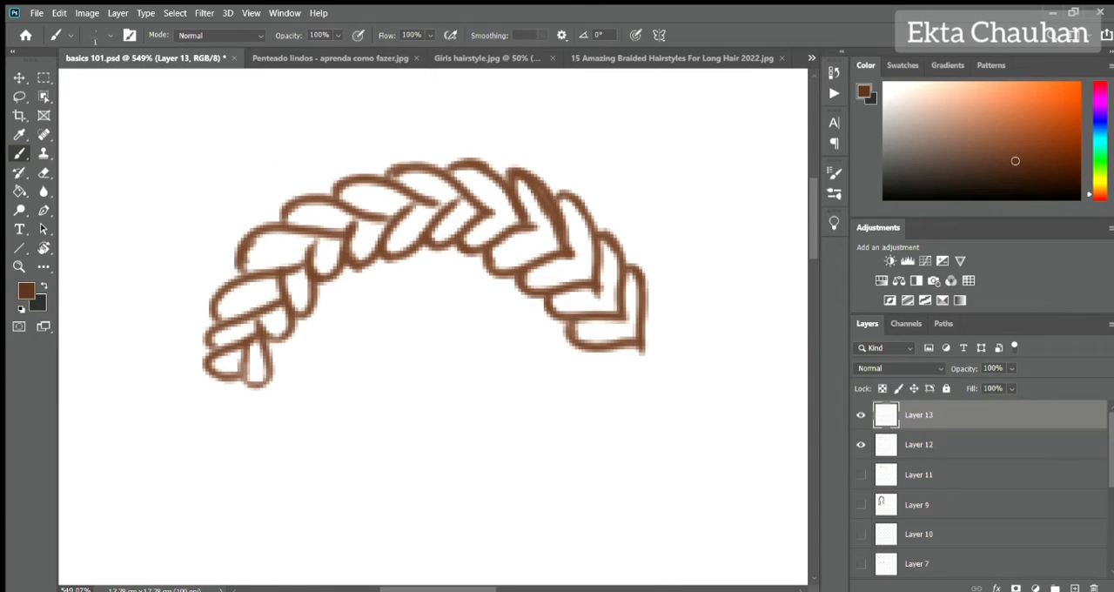
pyautogui.moveTo(229, 361)
pyautogui.mouseDown()
pyautogui.moveTo(287, 244)
pyautogui.moveTo(322, 209)
pyautogui.moveTo(435, 179)
pyautogui.moveTo(592, 255)
pyautogui.moveTo(631, 313)
pyautogui.moveTo(296, 279)
pyautogui.moveTo(366, 227)
pyautogui.moveTo(442, 233)
pyautogui.moveTo(469, 213)
pyautogui.moveTo(607, 261)
pyautogui.moveTo(632, 339)
pyautogui.mouseUp()
pyautogui.press('e')
pyautogui.click(920, 444)
pyautogui.press('b')
pyautogui.keyDown('alt'); pyautogui.click(642, 324); pyautogui.keyUp('alt')
# Fill the remaining braid lobes with fine strand lines on Layer 13, continuing down to the right end.
pyautogui.click(919, 415)
pyautogui.keyDown('alt'); pyautogui.click(374, 198); pyautogui.keyUp('alt')
pyautogui.keyDown('alt'); pyautogui.click(374, 193); pyautogui.keyUp('alt')
pyautogui.moveTo(463, 173); pyautogui.dragTo(512, 221)
pyautogui.moveTo(520, 186); pyautogui.dragTo(558, 253)
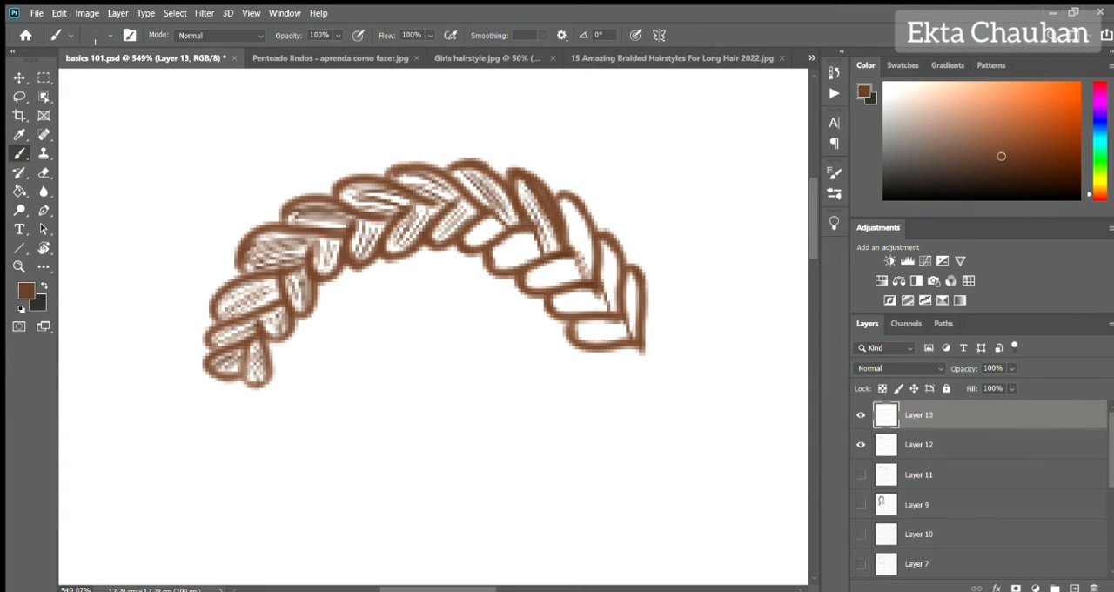
pyautogui.moveTo(493, 236)
pyautogui.mouseDown()
pyautogui.moveTo(566, 283)
pyautogui.moveTo(592, 218)
pyautogui.moveTo(631, 339)
pyautogui.mouseUp()
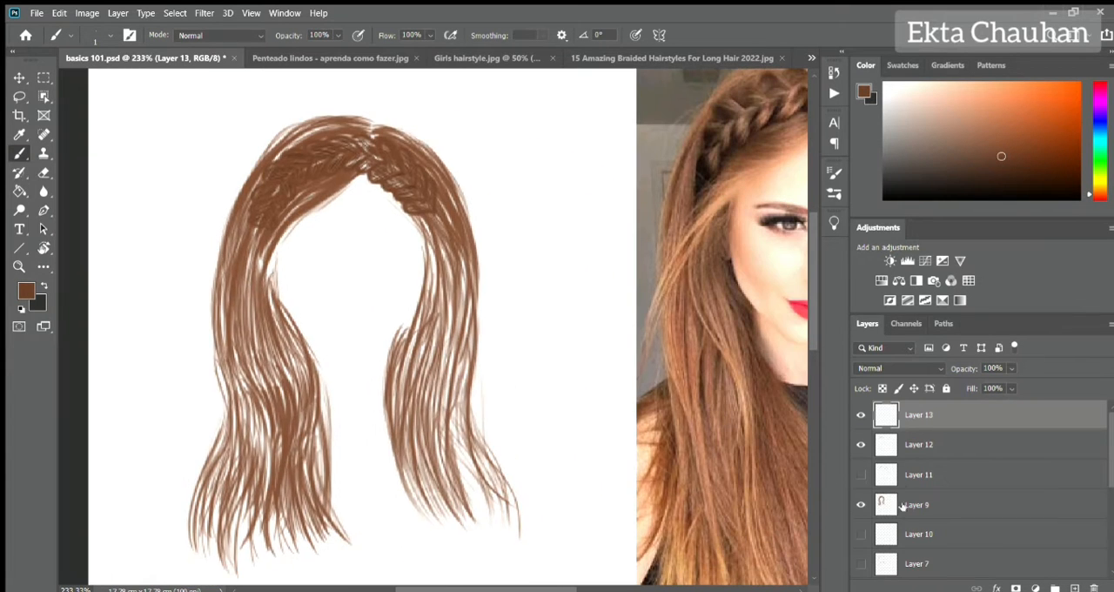
# Show the long loose hair on Layer 9 at 100% opacity and move Layer 11 beneath it.
pyautogui.click(916, 505)
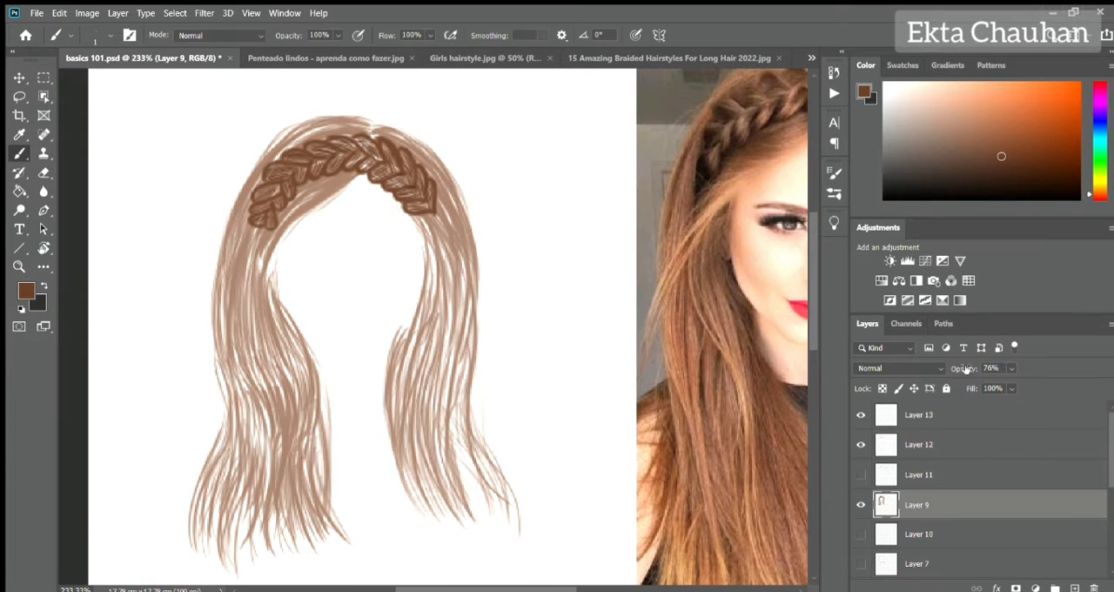
pyautogui.click(861, 474)
pyautogui.click(860, 476)
pyautogui.moveTo(914, 476); pyautogui.dragTo(915, 521)
pyautogui.click(912, 443)
pyautogui.click(915, 415)
pyautogui.click(895, 473)
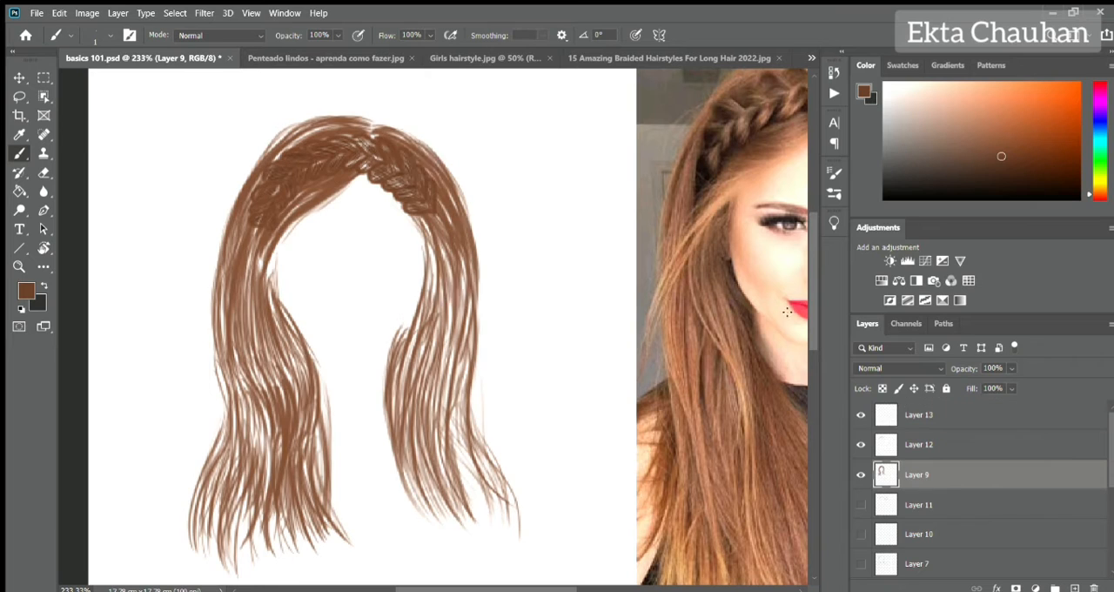
# Recolour the loose hair a lighter brown by painting over it on a new clipped layer and merging it into Layer 9.
pyautogui.keyDown('alt'); pyautogui.click(461, 223); pyautogui.keyUp('alt')
pyautogui.press(']')
pyautogui.press(']')
pyautogui.press(']')
pyautogui.press(']')
pyautogui.press(']')
pyautogui.press(']')
pyautogui.press(']')
pyautogui.press(']')
pyautogui.press(']')
pyautogui.press(']')
pyautogui.press(']')
pyautogui.press(']')
pyautogui.press(']')
pyautogui.press(']')
pyautogui.press(']')
pyautogui.press(']')
pyautogui.press(']')
pyautogui.press(']')
pyautogui.press(']')
pyautogui.press(']')
pyautogui.click(1075, 589)
pyautogui.moveTo(307, 200)
pyautogui.mouseDown()
pyautogui.moveTo(281, 560)
pyautogui.moveTo(316, 575)
pyautogui.moveTo(352, 545)
pyautogui.mouseUp()
pyautogui.keyDown('alt'); pyautogui.click(973, 490); pyautogui.keyUp('alt')
pyautogui.hotkey('ctrl', 'e')
pyautogui.press('[')
pyautogui.press('[')
pyautogui.press('[')
pyautogui.press('[')
pyautogui.press('[')
pyautogui.press('[')
pyautogui.press('[')
pyautogui.press('[')
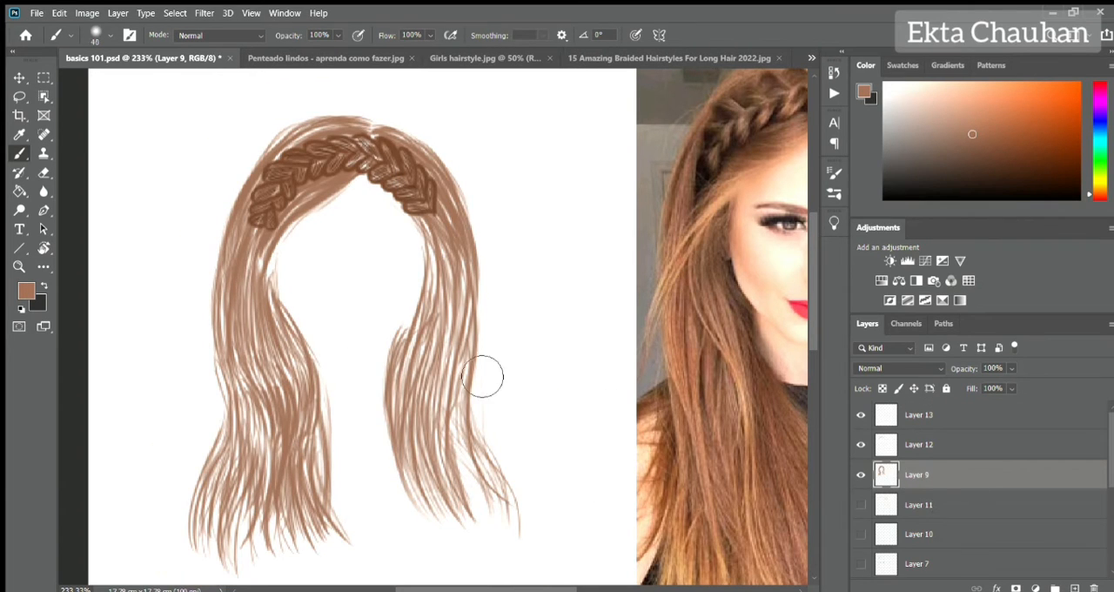
# Rename Layer 13 as H&S.
pyautogui.click(909, 424)
pyautogui.doubleClick(919, 415)
pyautogui.write('H&S')
pyautogui.press('Return')
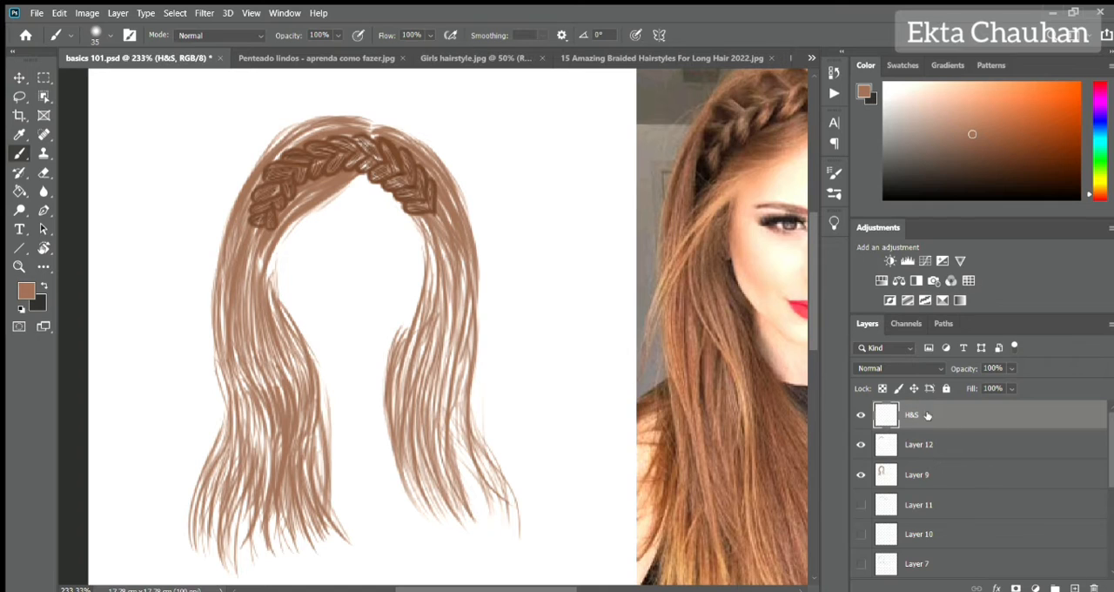
# Shade the left loose hair on H&S with fine dark brown strands running down from the braid's left end.
pyautogui.keyDown('alt'); pyautogui.click(416, 202); pyautogui.keyUp('alt')
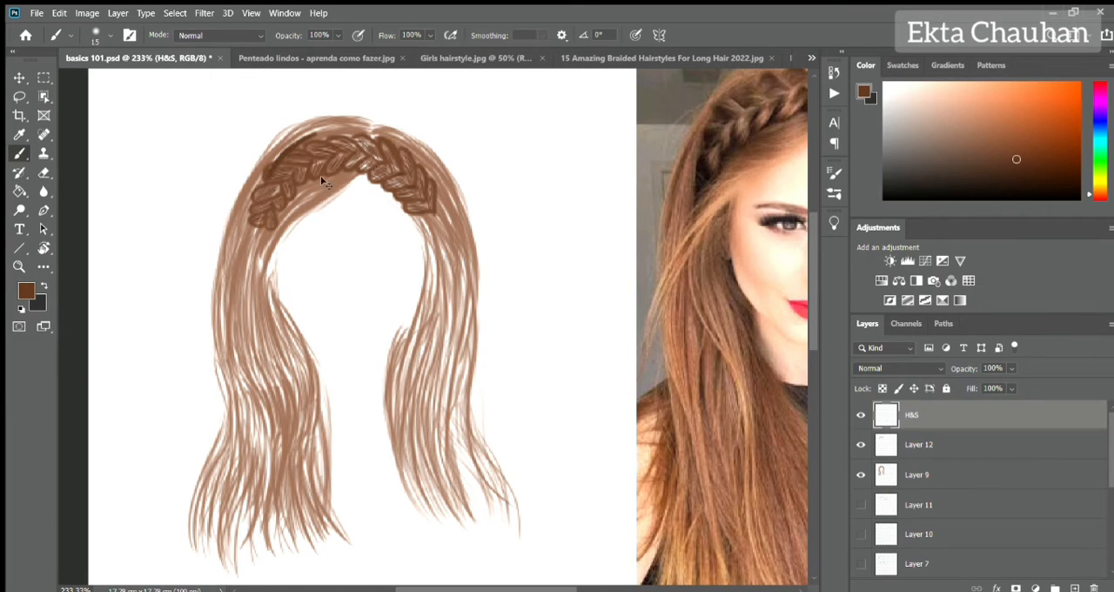
pyautogui.press('[')
pyautogui.moveTo(298, 199)
pyautogui.mouseDown()
pyautogui.moveTo(236, 324)
pyautogui.moveTo(284, 435)
pyautogui.mouseUp()
pyautogui.moveTo(238, 333); pyautogui.dragTo(286, 468)
pyautogui.moveTo(291, 141)
pyautogui.mouseDown()
pyautogui.moveTo(247, 207)
pyautogui.moveTo(246, 407)
pyautogui.moveTo(260, 430)
pyautogui.mouseUp()
pyautogui.moveTo(216, 277); pyautogui.dragTo(252, 408)
pyautogui.moveTo(257, 300); pyautogui.dragTo(242, 395)
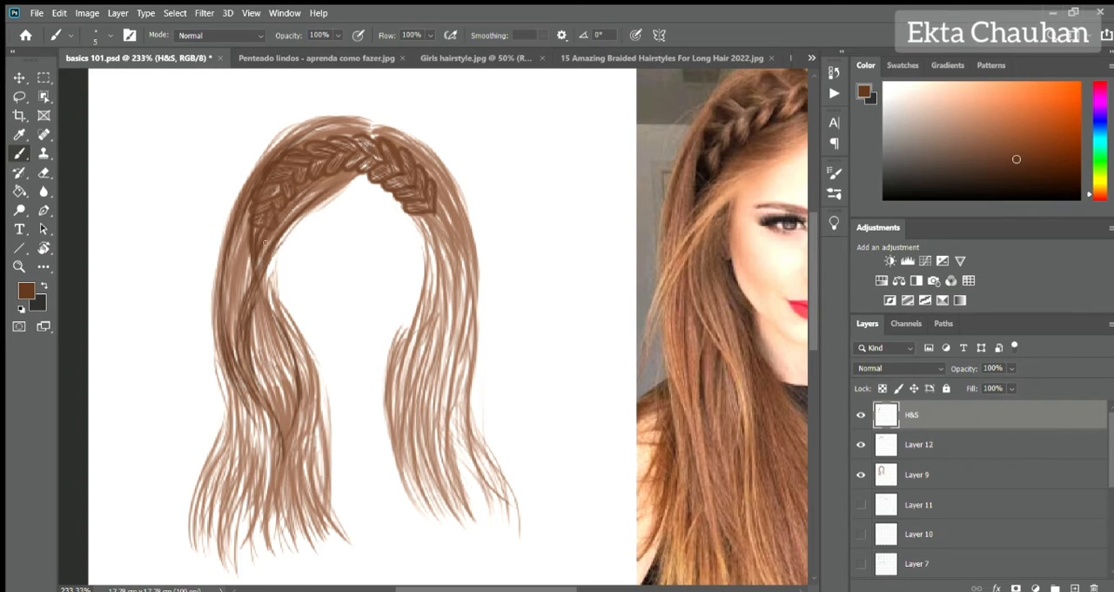
pyautogui.moveTo(261, 144)
pyautogui.mouseDown()
pyautogui.moveTo(241, 349)
pyautogui.moveTo(261, 509)
pyautogui.mouseUp()
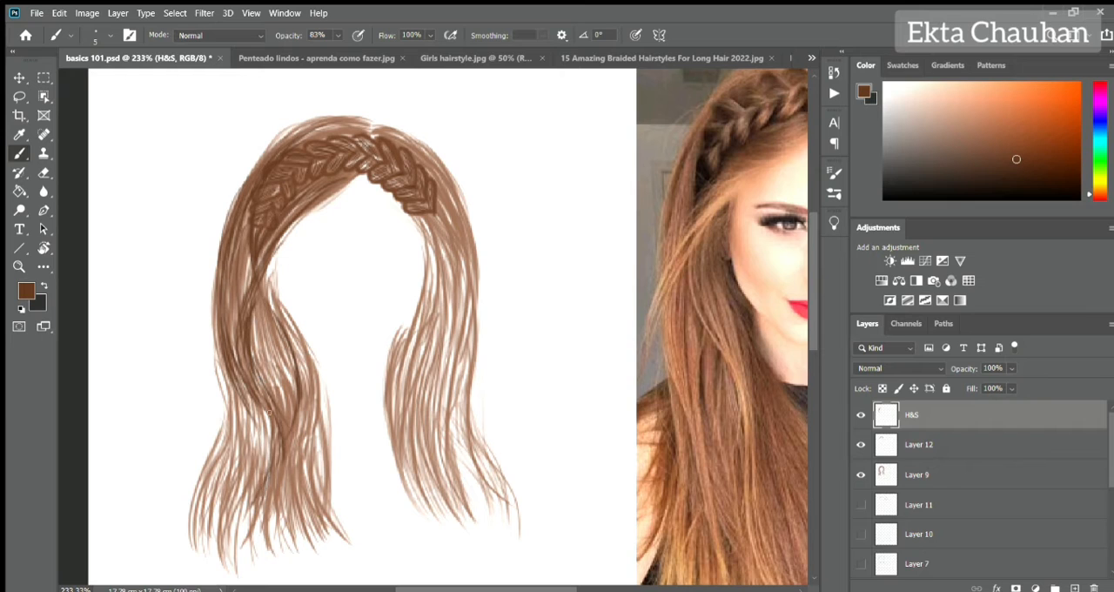
# Darken the lower left hair tips on H&S with dark brown strands that follow the wave.
pyautogui.moveTo(270, 411); pyautogui.dragTo(258, 510)
pyautogui.moveTo(232, 423)
pyautogui.mouseDown()
pyautogui.moveTo(202, 522)
pyautogui.moveTo(223, 531)
pyautogui.mouseUp()
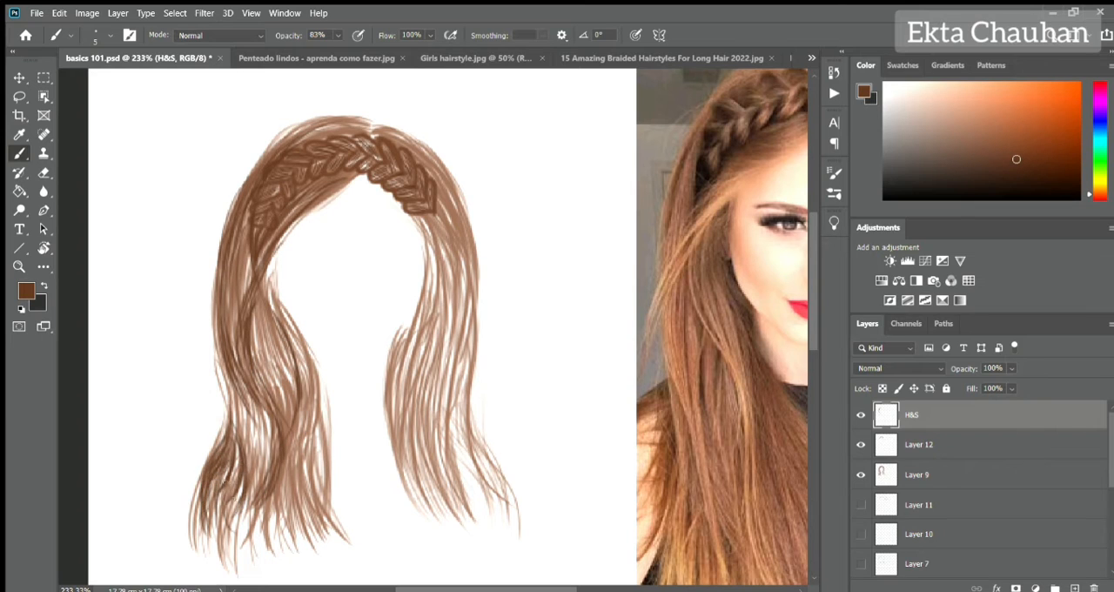
pyautogui.moveTo(236, 461); pyautogui.dragTo(212, 557)
pyautogui.moveTo(214, 475); pyautogui.dragTo(198, 550)
pyautogui.moveTo(240, 420); pyautogui.dragTo(254, 530)
pyautogui.moveTo(293, 411); pyautogui.dragTo(315, 539)
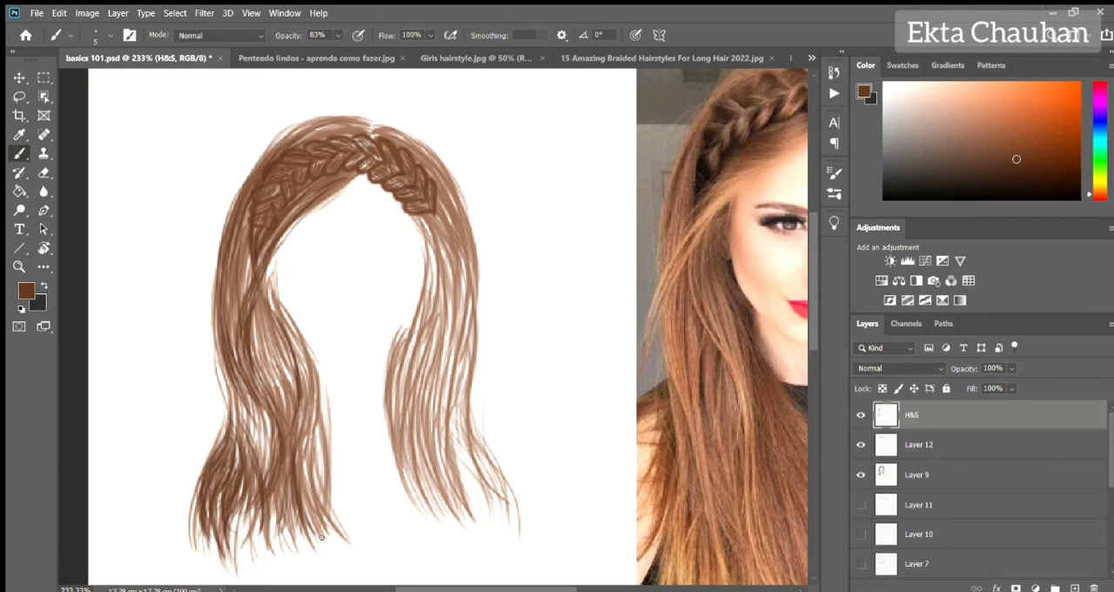
# Deepen the inner edge and middle of the left hair section with dark brown strands.
pyautogui.moveTo(284, 322); pyautogui.dragTo(320, 540)
pyautogui.moveTo(299, 352); pyautogui.dragTo(322, 523)
pyautogui.moveTo(291, 322); pyautogui.dragTo(331, 496)
pyautogui.moveTo(308, 416); pyautogui.dragTo(334, 529)
pyautogui.moveTo(263, 275); pyautogui.dragTo(280, 316)
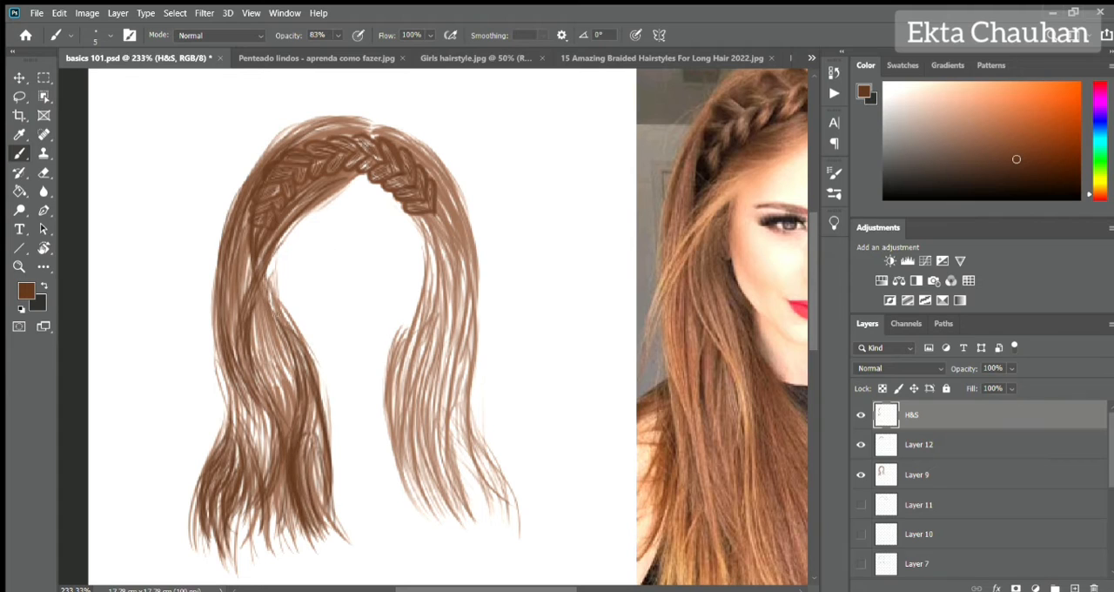
pyautogui.moveTo(239, 258); pyautogui.dragTo(251, 332)
pyautogui.moveTo(254, 317)
pyautogui.mouseDown()
pyautogui.moveTo(293, 413)
pyautogui.moveTo(291, 438)
pyautogui.mouseUp()
pyautogui.moveTo(266, 394); pyautogui.dragTo(242, 484)
# Shade the right hair section on H&S with dark brown strands from the braid's right end down to the tips.
pyautogui.moveTo(423, 215); pyautogui.dragTo(470, 310)
pyautogui.moveTo(451, 239); pyautogui.dragTo(476, 409)
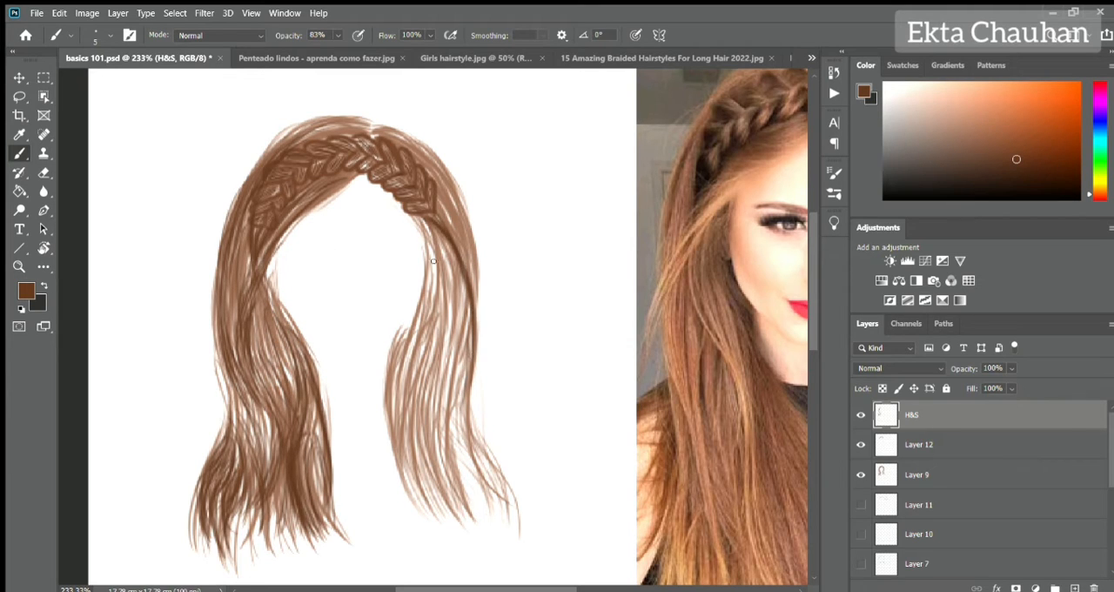
pyautogui.moveTo(420, 275); pyautogui.dragTo(413, 488)
pyautogui.moveTo(427, 384); pyautogui.dragTo(451, 500)
pyautogui.moveTo(420, 289); pyautogui.dragTo(436, 496)
pyautogui.moveTo(441, 250); pyautogui.dragTo(456, 328)
pyautogui.moveTo(430, 228); pyautogui.dragTo(450, 426)
pyautogui.moveTo(441, 357); pyautogui.dragTo(478, 512)
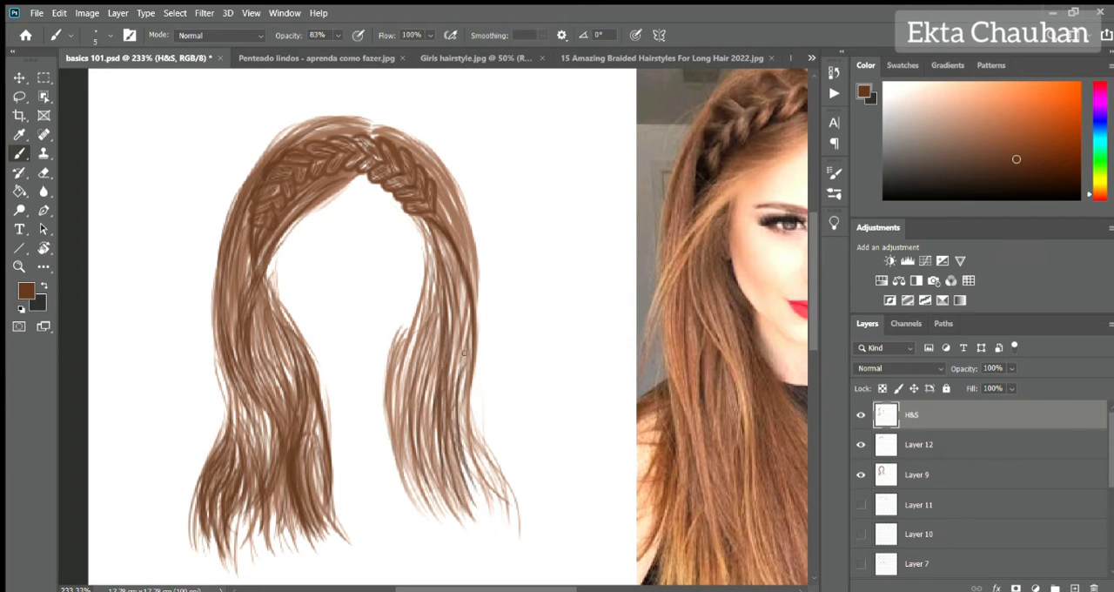
pyautogui.moveTo(440, 230); pyautogui.dragTo(470, 364)
pyautogui.moveTo(460, 289); pyautogui.dragTo(470, 392)
pyautogui.moveTo(460, 357)
pyautogui.mouseDown()
pyautogui.moveTo(501, 511)
pyautogui.moveTo(492, 491)
pyautogui.mouseUp()
pyautogui.moveTo(427, 268); pyautogui.dragTo(405, 373)
pyautogui.moveTo(414, 323); pyautogui.dragTo(410, 470)
pyautogui.moveTo(424, 278); pyautogui.dragTo(406, 480)
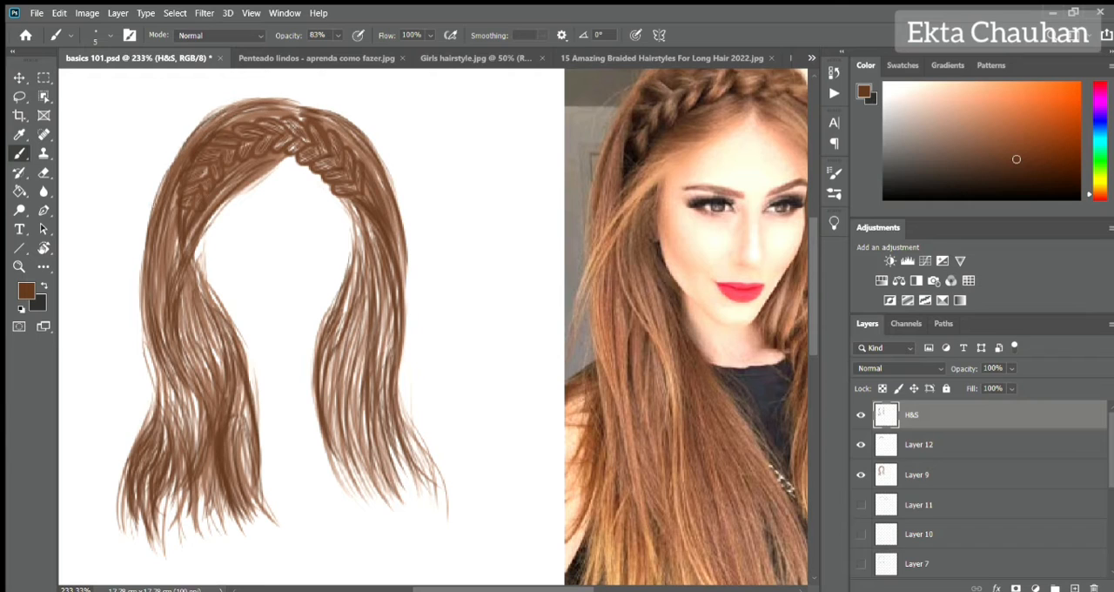
# Fill in the hairline, parting and crown on Layer 9 with brown strands sampled from the hair.
pyautogui.click(923, 474)
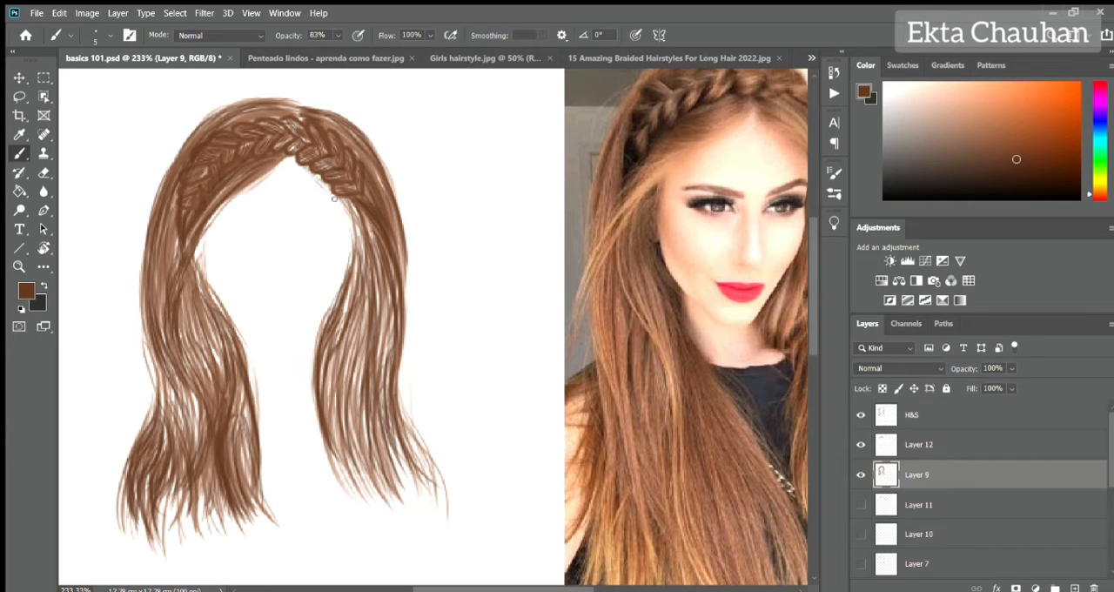
pyautogui.keyDown('alt'); pyautogui.click(348, 218); pyautogui.keyUp('alt')
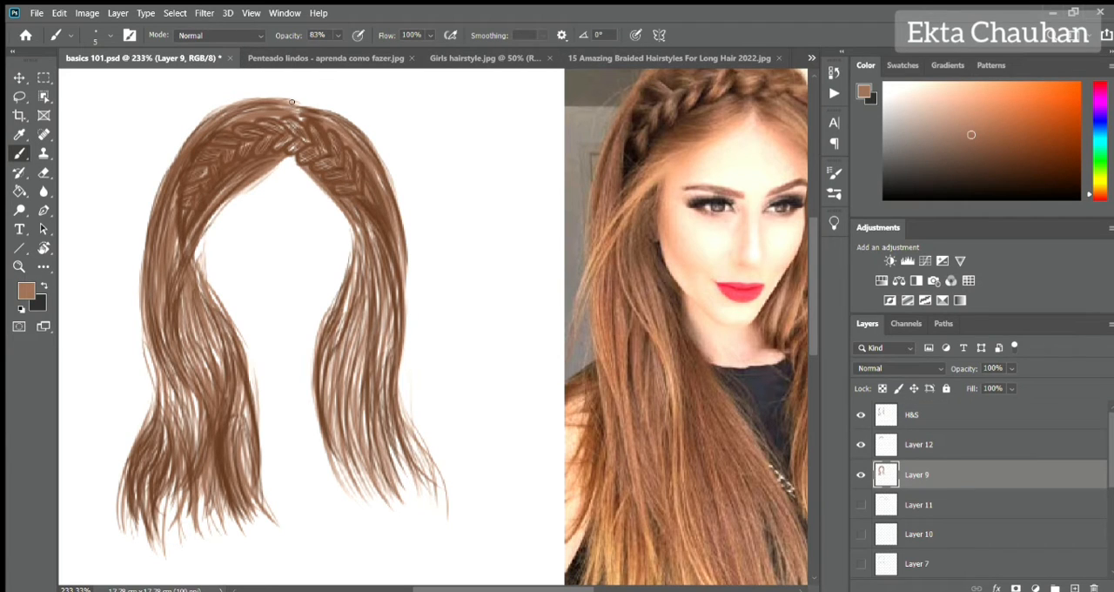
pyautogui.keyDown('alt'); pyautogui.click(378, 217); pyautogui.keyUp('alt')
pyautogui.moveTo(306, 108); pyautogui.dragTo(341, 129)
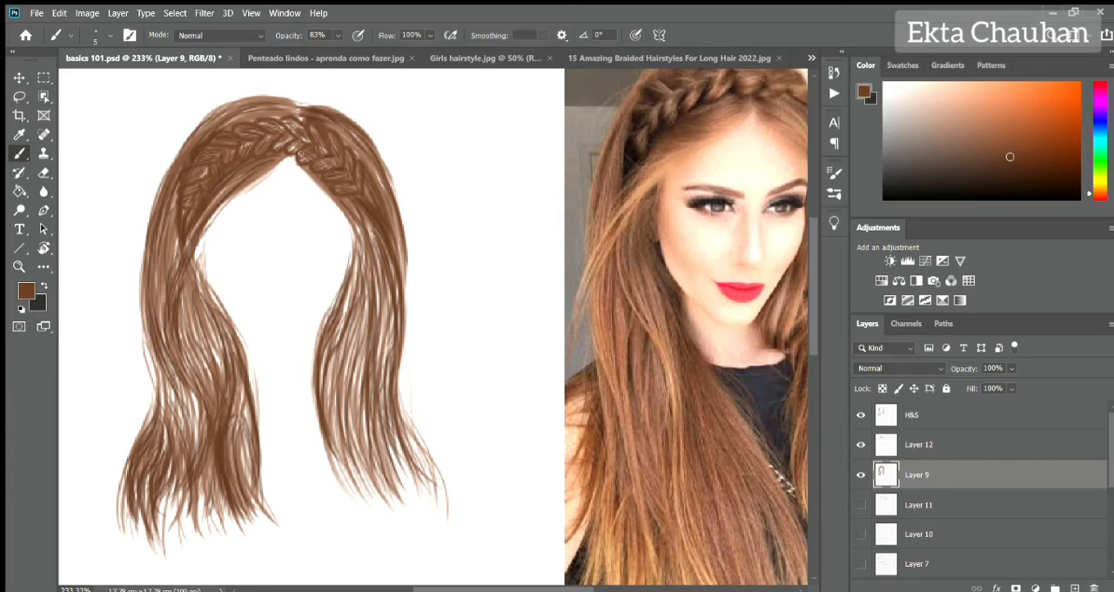
pyautogui.moveTo(286, 101)
pyautogui.mouseDown()
pyautogui.moveTo(166, 178)
pyautogui.moveTo(329, 93)
pyautogui.mouseUp()
pyautogui.moveTo(440, 174); pyautogui.dragTo(443, 205)
pyautogui.moveTo(381, 123); pyautogui.dragTo(431, 170)
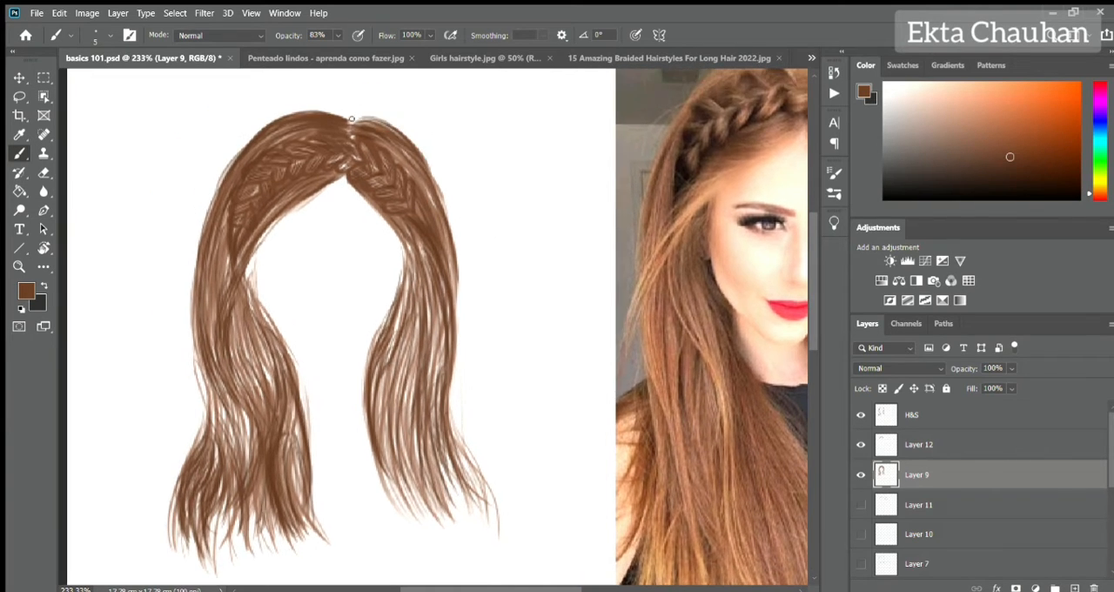
# Sample a lighter brown and add soft strands along the right hairline, inner edge and tips on Layer 9.
pyautogui.keyDown('alt'); pyautogui.click(404, 163); pyautogui.keyUp('alt')
pyautogui.moveTo(409, 249)
pyautogui.mouseDown()
pyautogui.moveTo(342, 171)
pyautogui.moveTo(399, 237)
pyautogui.mouseUp()
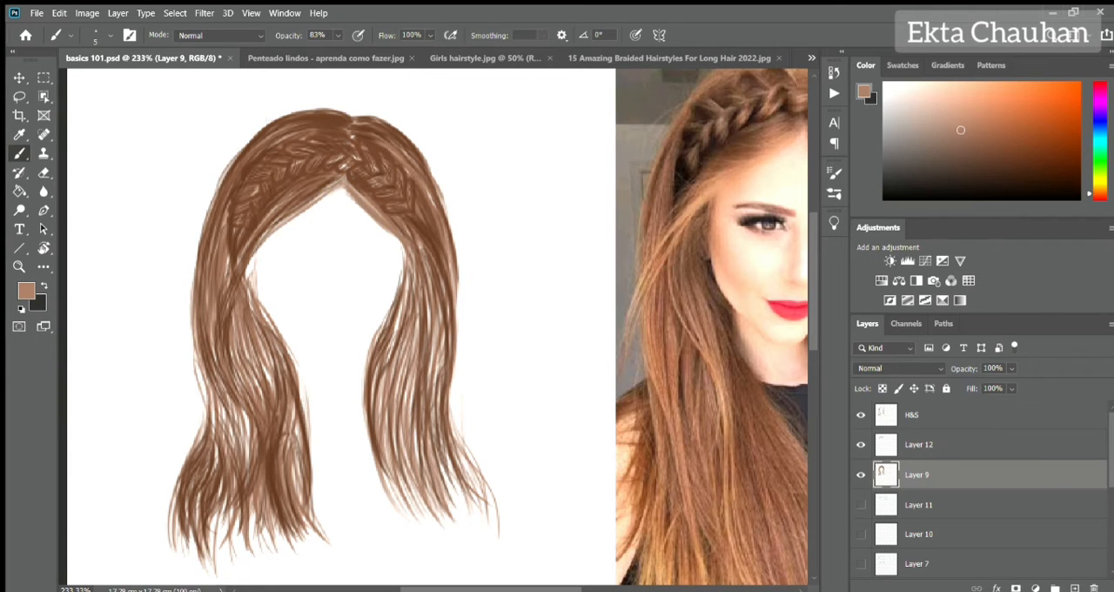
pyautogui.moveTo(465, 452); pyautogui.dragTo(487, 500)
pyautogui.moveTo(406, 291); pyautogui.dragTo(389, 350)
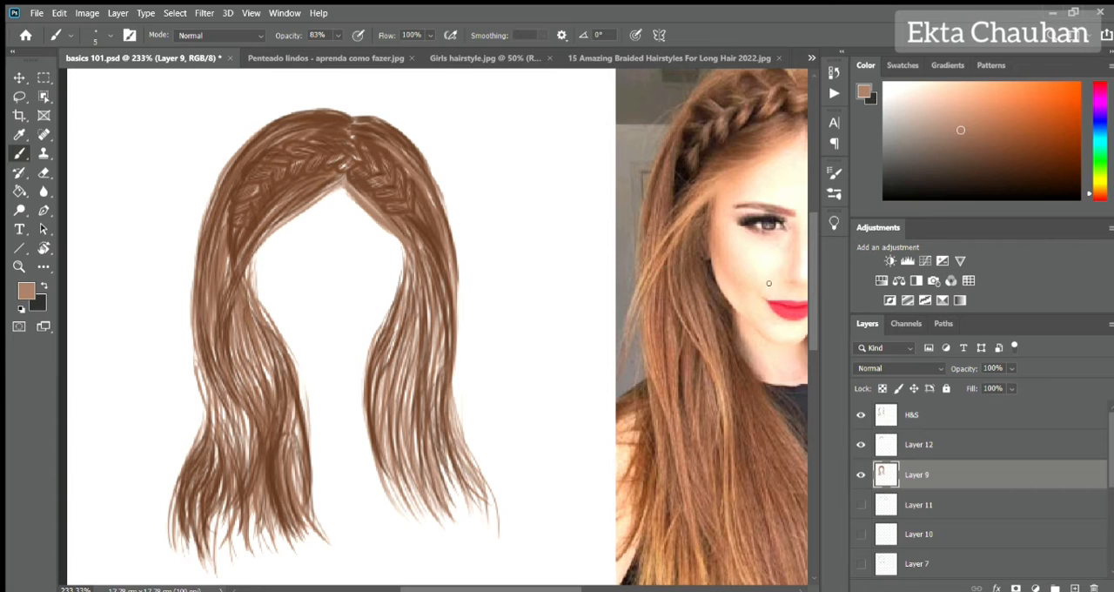
# Paint dark brown strands on Layer 9 around the braid, covering its ends, the crown and the parting.
pyautogui.scroll(6, 296, 183)
pyautogui.keyDown('alt'); pyautogui.click(178, 303); pyautogui.keyUp('alt')
pyautogui.moveTo(178, 300); pyautogui.dragTo(230, 268)
pyautogui.moveTo(221, 285)
pyautogui.mouseDown()
pyautogui.moveTo(258, 225)
pyautogui.moveTo(191, 208)
pyautogui.moveTo(185, 344)
pyautogui.mouseUp()
pyautogui.moveTo(429, 227); pyautogui.dragTo(521, 264)
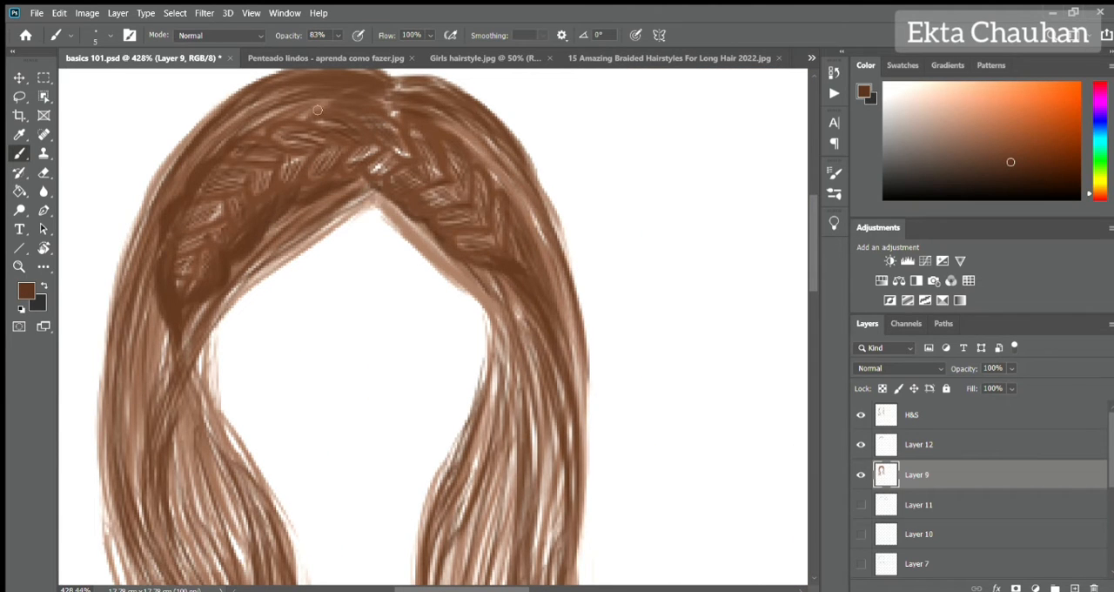
pyautogui.moveTo(317, 110); pyautogui.dragTo(173, 203)
pyautogui.moveTo(385, 105)
pyautogui.mouseDown()
pyautogui.moveTo(188, 163)
pyautogui.moveTo(146, 355)
pyautogui.mouseUp()
pyautogui.moveTo(394, 104)
pyautogui.mouseDown()
pyautogui.moveTo(431, 115)
pyautogui.moveTo(494, 181)
pyautogui.mouseUp()
pyautogui.moveTo(443, 141); pyautogui.dragTo(496, 225)
pyautogui.moveTo(467, 205); pyautogui.dragTo(433, 196)
pyautogui.moveTo(397, 156)
pyautogui.mouseDown()
pyautogui.moveTo(381, 174)
pyautogui.moveTo(359, 146)
pyautogui.mouseUp()
# Reduce Layer 9's opacity to 75%.
pyautogui.scroll(-12, 356, 165)
pyautogui.scroll(5, 351, 164)
pyautogui.moveTo(973, 368); pyautogui.dragTo(963, 370)
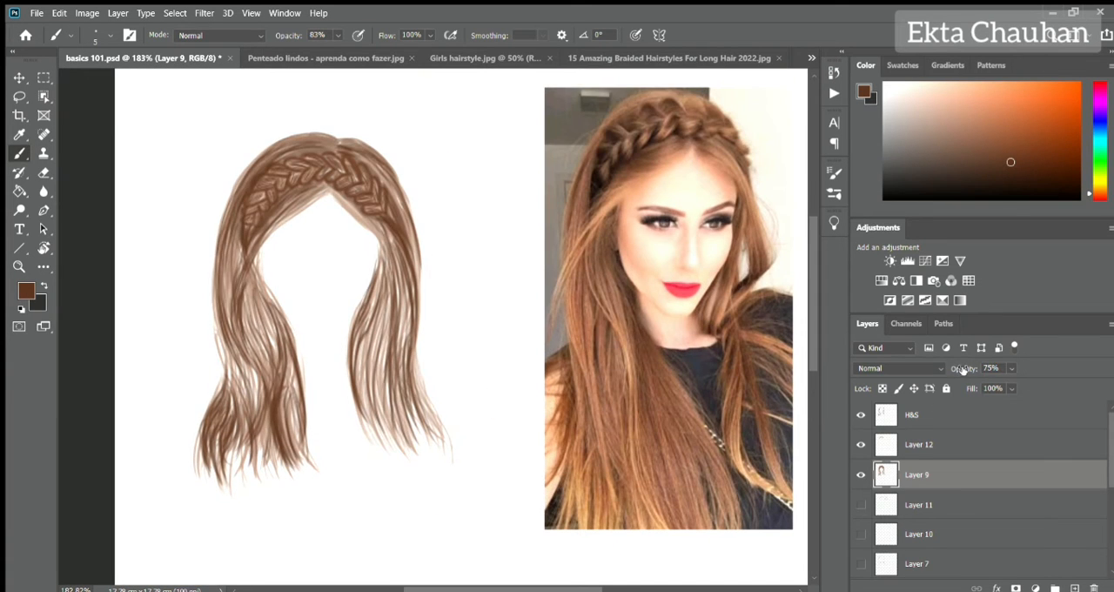
# Add light peach highlight strands to the hair and braid on H&S, and raise Layer 9's opacity to 82%.
pyautogui.click(925, 427)
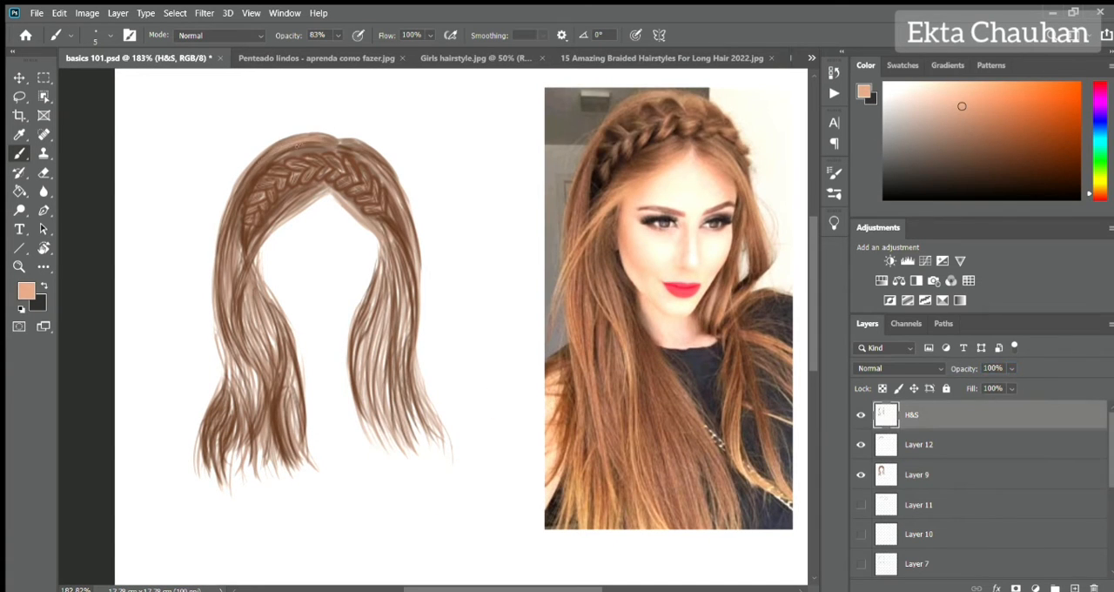
pyautogui.scroll(8, 306, 180)
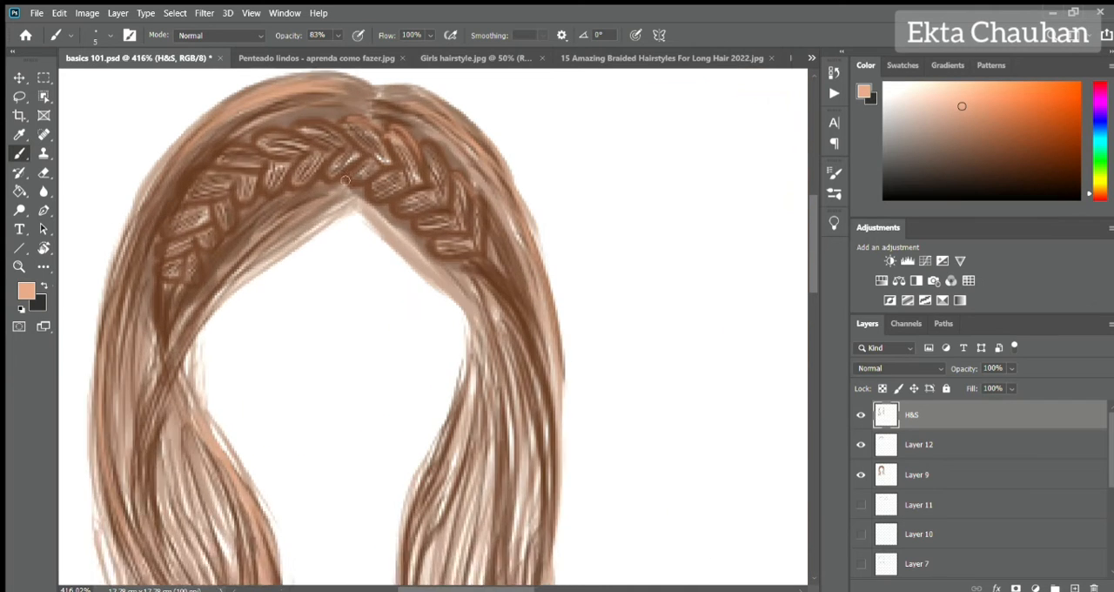
pyautogui.click(942, 475)
pyautogui.moveTo(954, 370); pyautogui.dragTo(958, 371)
# Blend the braid's left end into the loose hair on H&S with sampled brown strokes.
pyautogui.click(940, 418)
pyautogui.keyDown('alt'); pyautogui.click(187, 319); pyautogui.keyUp('alt')
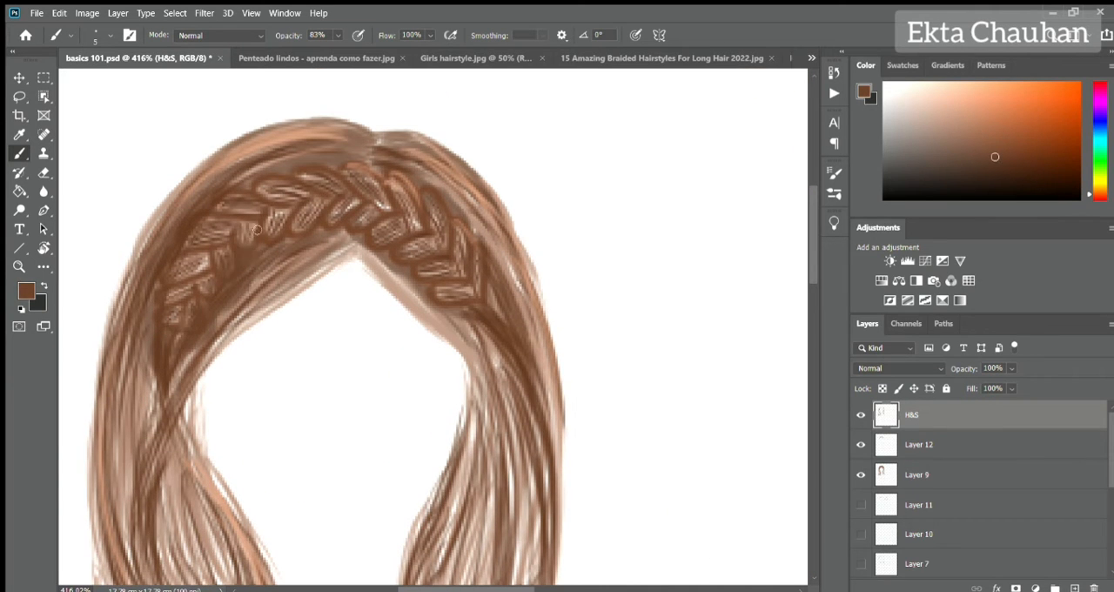
pyautogui.moveTo(258, 230); pyautogui.dragTo(286, 244)
pyautogui.moveTo(185, 354); pyautogui.dragTo(172, 399)
pyautogui.moveTo(157, 283); pyautogui.dragTo(161, 404)
pyautogui.moveTo(144, 336); pyautogui.dragTo(160, 406)
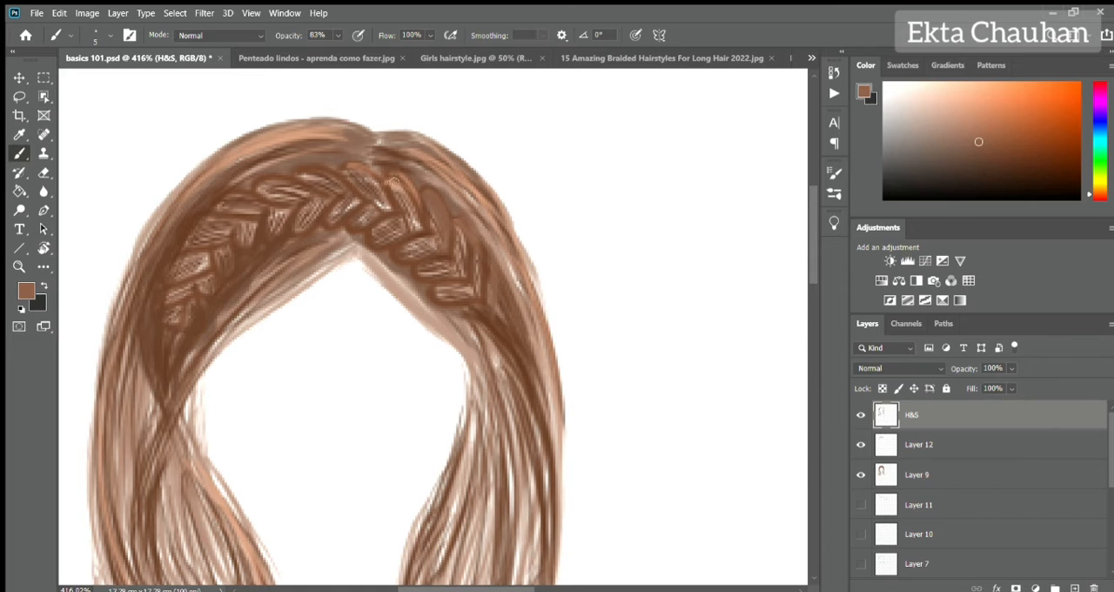
# Paint near-black shadows on Layer 12 along the braid's lower edge and between its lower lobes.
pyautogui.scroll(-12, 427, 123)
pyautogui.scroll(12, 276, 120)
pyautogui.click(940, 475)
pyautogui.click(1027, 179)
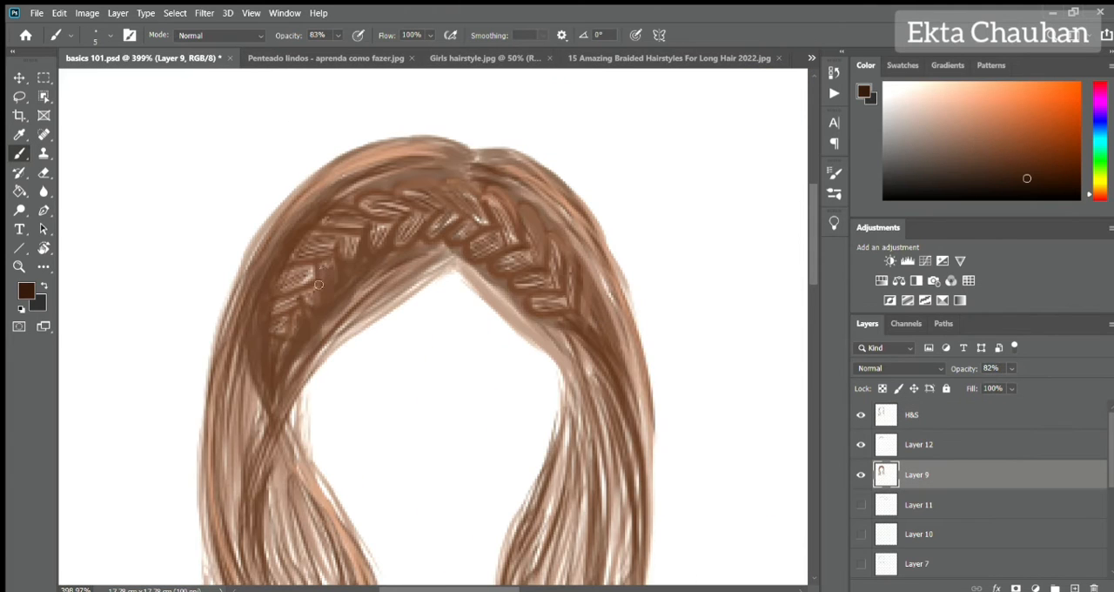
pyautogui.click(911, 436)
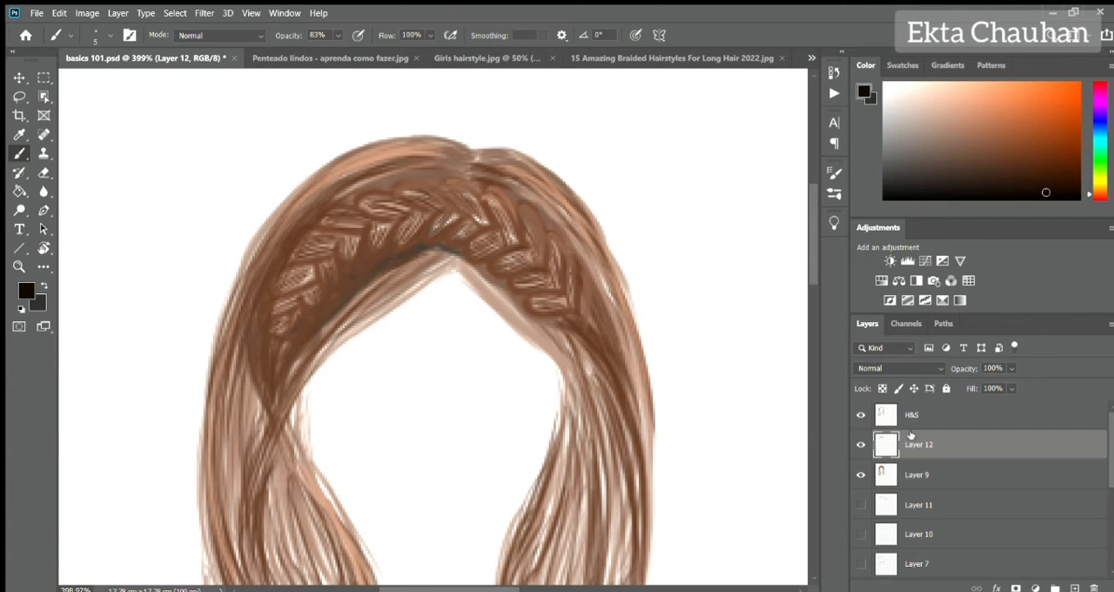
pyautogui.moveTo(318, 322); pyautogui.dragTo(280, 375)
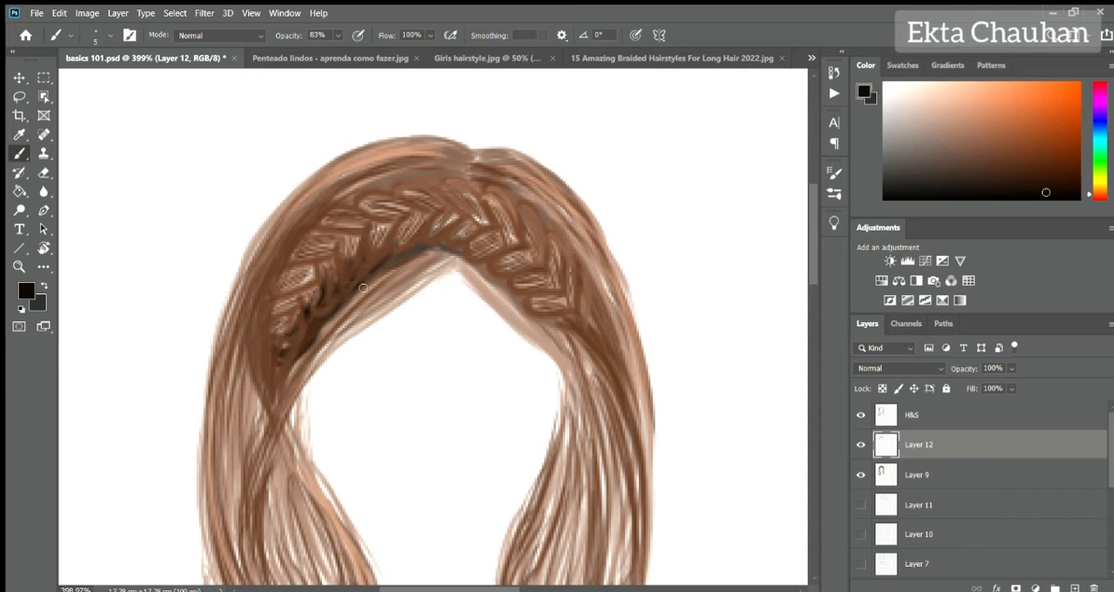
pyautogui.moveTo(400, 234); pyautogui.dragTo(473, 250)
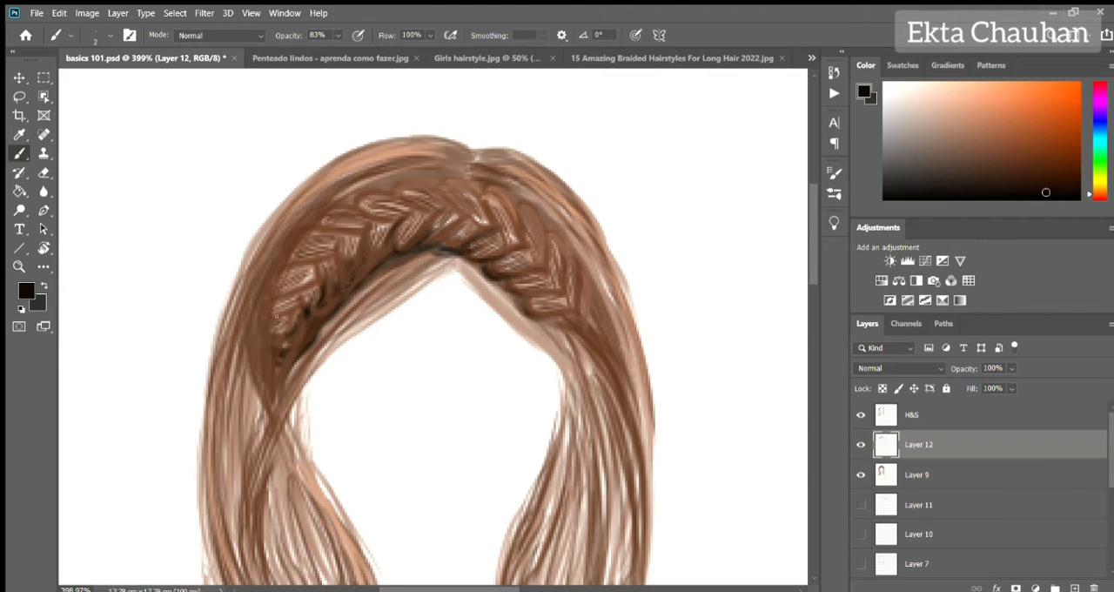
# Add thin near-black shadow lines between the braid's upper lobes on Layer 12.
pyautogui.moveTo(325, 252); pyautogui.dragTo(301, 258)
pyautogui.moveTo(361, 235); pyautogui.dragTo(318, 229)
pyautogui.moveTo(398, 220); pyautogui.dragTo(361, 209)
pyautogui.moveTo(437, 210); pyautogui.dragTo(404, 197)
pyautogui.scroll(-5, 325, 325)
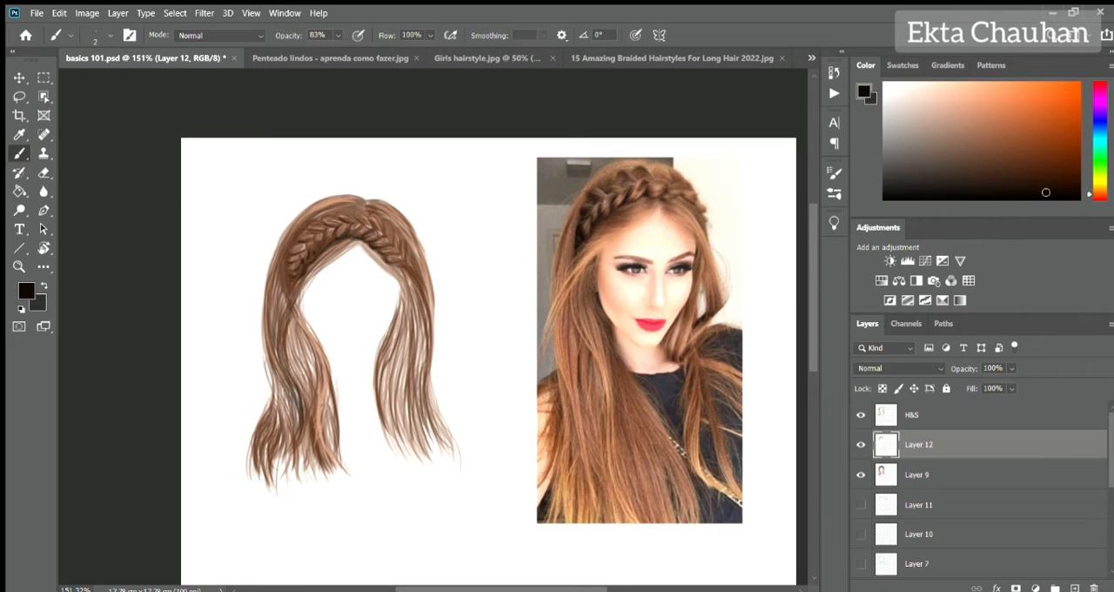
# Draw thin near-black strands down the right loose hair section on Layer 12.
pyautogui.moveTo(414, 298); pyautogui.dragTo(427, 418)
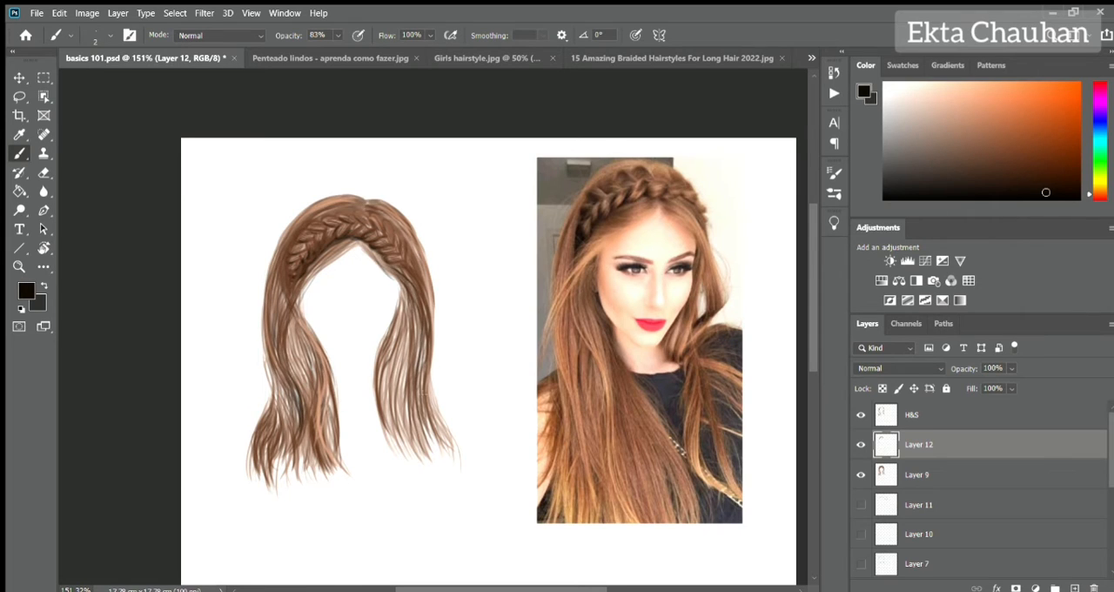
pyautogui.moveTo(403, 279); pyautogui.dragTo(381, 416)
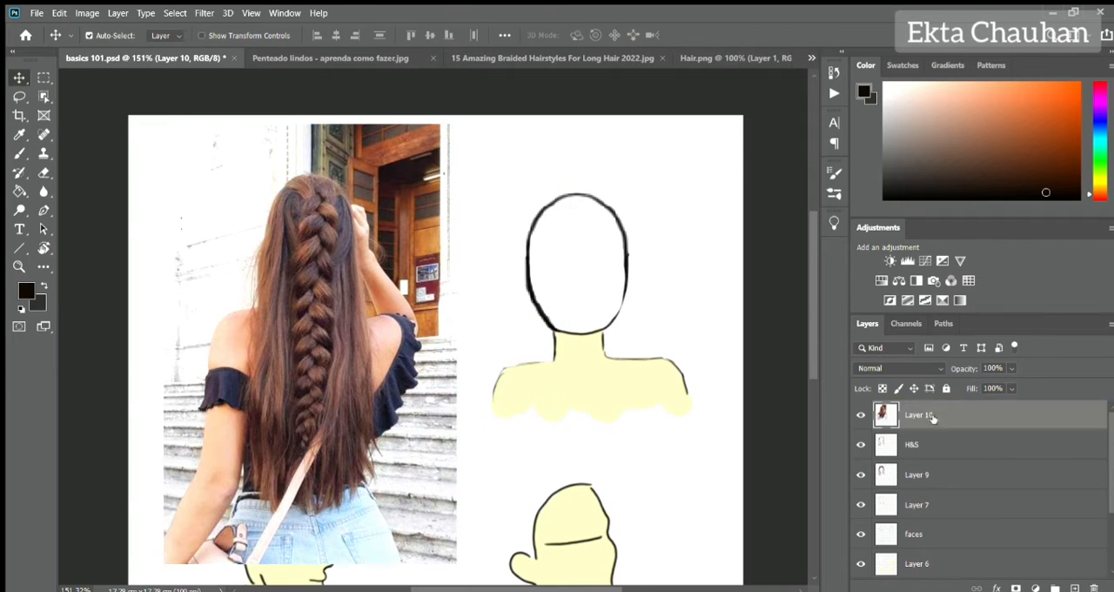
# Sketch the long hair outline and centre braid guides around the back-view head on Layer 7 in reddish brown.
pyautogui.click(917, 504)
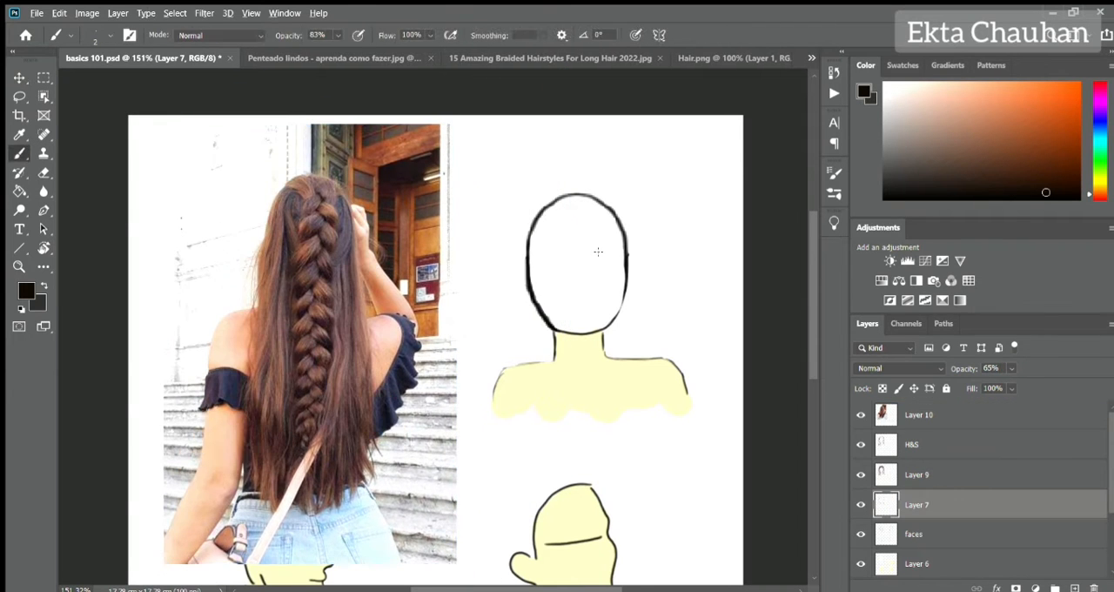
pyautogui.scroll(2, 566, 331)
pyautogui.keyDown('alt'); pyautogui.click(256, 162); pyautogui.keyUp('alt')
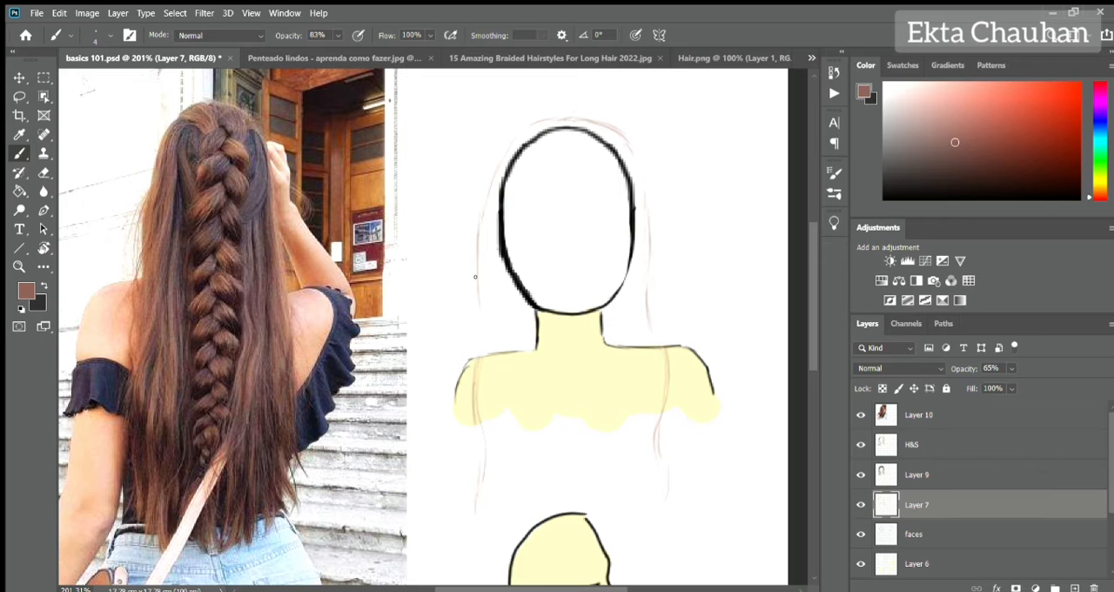
pyautogui.moveTo(477, 296); pyautogui.dragTo(475, 401)
pyautogui.moveTo(479, 249)
pyautogui.mouseDown()
pyautogui.moveTo(559, 118)
pyautogui.moveTo(630, 156)
pyautogui.mouseUp()
pyautogui.moveTo(964, 369); pyautogui.dragTo(1002, 369)
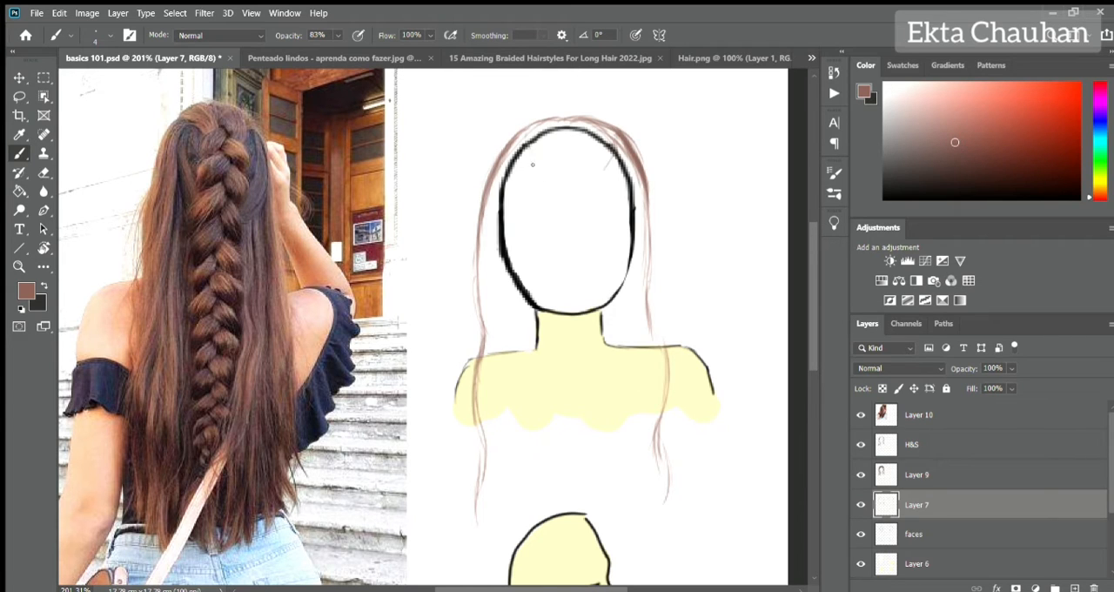
pyautogui.moveTo(606, 219); pyautogui.dragTo(601, 468)
pyautogui.moveTo(544, 233); pyautogui.dragTo(547, 520)
pyautogui.moveTo(523, 134); pyautogui.dragTo(552, 181)
# Draw the gathered crown strands and the first upper left strands of the back-view hair on Layer 9.
pyautogui.click(917, 474)
pyautogui.scroll(5, 720, 128)
pyautogui.moveTo(411, 131); pyautogui.dragTo(458, 221)
pyautogui.moveTo(509, 110)
pyautogui.mouseDown()
pyautogui.moveTo(503, 185)
pyautogui.moveTo(514, 185)
pyautogui.mouseUp()
pyautogui.moveTo(557, 129); pyautogui.dragTo(514, 211)
pyautogui.moveTo(419, 152); pyautogui.dragTo(470, 220)
pyautogui.moveTo(293, 245); pyautogui.dragTo(399, 244)
pyautogui.moveTo(509, 134); pyautogui.dragTo(438, 261)
pyautogui.moveTo(525, 180); pyautogui.dragTo(487, 322)
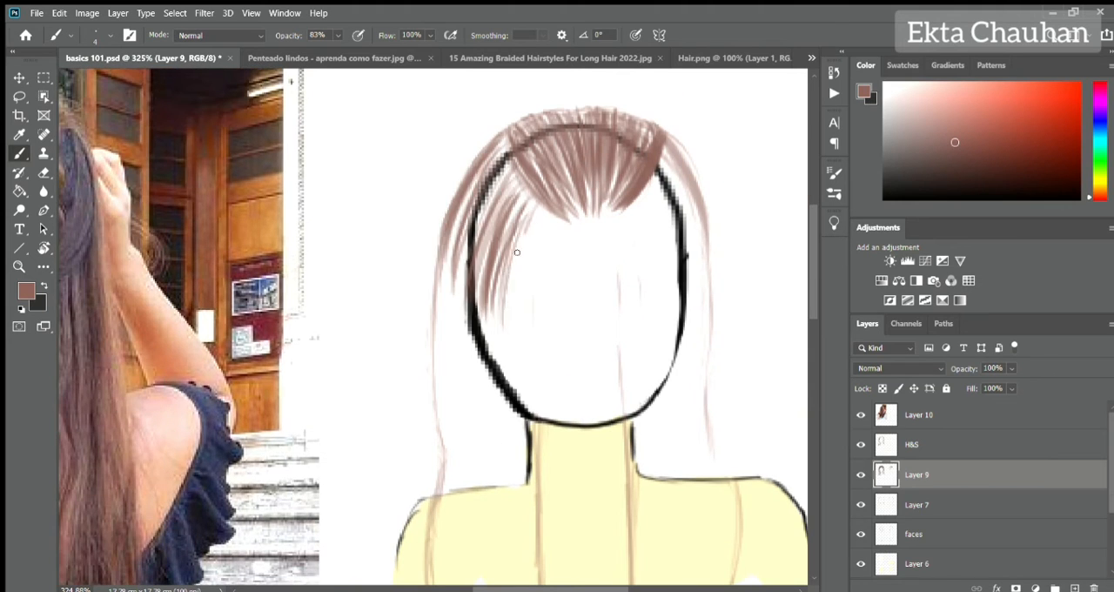
# Cover the back of the head with long strands falling from the gathered crown, filling both sides and the top.
pyautogui.moveTo(546, 209); pyautogui.dragTo(534, 382)
pyautogui.moveTo(474, 217)
pyautogui.mouseDown()
pyautogui.moveTo(463, 452)
pyautogui.moveTo(532, 483)
pyautogui.mouseUp()
pyautogui.moveTo(488, 143); pyautogui.dragTo(449, 457)
pyautogui.moveTo(562, 170); pyautogui.dragTo(498, 254)
pyautogui.moveTo(521, 137); pyautogui.dragTo(443, 384)
pyautogui.moveTo(575, 218); pyautogui.dragTo(540, 418)
pyautogui.moveTo(625, 235); pyautogui.dragTo(592, 475)
pyautogui.moveTo(661, 218); pyautogui.dragTo(692, 422)
pyautogui.moveTo(665, 141); pyautogui.dragTo(714, 339)
pyautogui.moveTo(706, 200); pyautogui.dragTo(725, 398)
pyautogui.moveTo(627, 206); pyautogui.dragTo(695, 278)
pyautogui.moveTo(679, 175); pyautogui.dragTo(718, 423)
pyautogui.moveTo(669, 226); pyautogui.dragTo(703, 432)
pyautogui.moveTo(571, 217)
pyautogui.mouseDown()
pyautogui.moveTo(562, 364)
pyautogui.moveTo(634, 432)
pyautogui.mouseUp()
pyautogui.moveTo(551, 132)
pyautogui.mouseDown()
pyautogui.moveTo(450, 120)
pyautogui.moveTo(464, 190)
pyautogui.mouseUp()
pyautogui.moveTo(454, 99); pyautogui.dragTo(486, 191)
pyautogui.moveTo(538, 94); pyautogui.dragTo(448, 282)
pyautogui.moveTo(516, 206); pyautogui.dragTo(541, 261)
pyautogui.moveTo(493, 97); pyautogui.dragTo(420, 124)
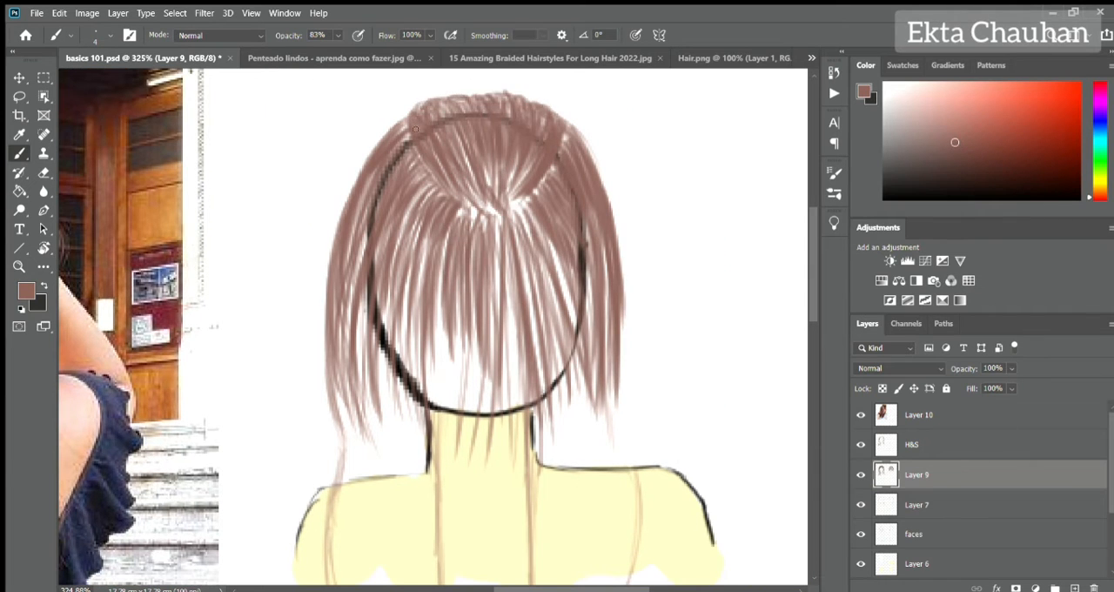
# Extend the back-view hair strands on Layer 9 down over the neck and shoulders to wavy tips.
pyautogui.moveTo(557, 169); pyautogui.dragTo(517, 208)
pyautogui.moveTo(345, 425); pyautogui.dragTo(330, 385)
pyautogui.moveTo(320, 310); pyautogui.dragTo(347, 533)
pyautogui.moveTo(395, 357); pyautogui.dragTo(463, 522)
pyautogui.moveTo(480, 256); pyautogui.dragTo(495, 517)
pyautogui.moveTo(610, 527); pyautogui.dragTo(637, 328)
pyautogui.moveTo(629, 130); pyautogui.dragTo(634, 374)
pyautogui.moveTo(340, 165)
pyautogui.mouseDown()
pyautogui.moveTo(385, 411)
pyautogui.moveTo(397, 400)
pyautogui.mouseUp()
pyautogui.moveTo(379, 173); pyautogui.dragTo(431, 369)
pyautogui.moveTo(409, 259); pyautogui.dragTo(453, 426)
pyautogui.moveTo(514, 218); pyautogui.dragTo(522, 496)
pyautogui.moveTo(348, 339); pyautogui.dragTo(357, 574)
pyautogui.moveTo(435, 236); pyautogui.dragTo(452, 531)
pyautogui.moveTo(540, 214); pyautogui.dragTo(575, 501)
pyautogui.moveTo(593, 235); pyautogui.dragTo(627, 474)
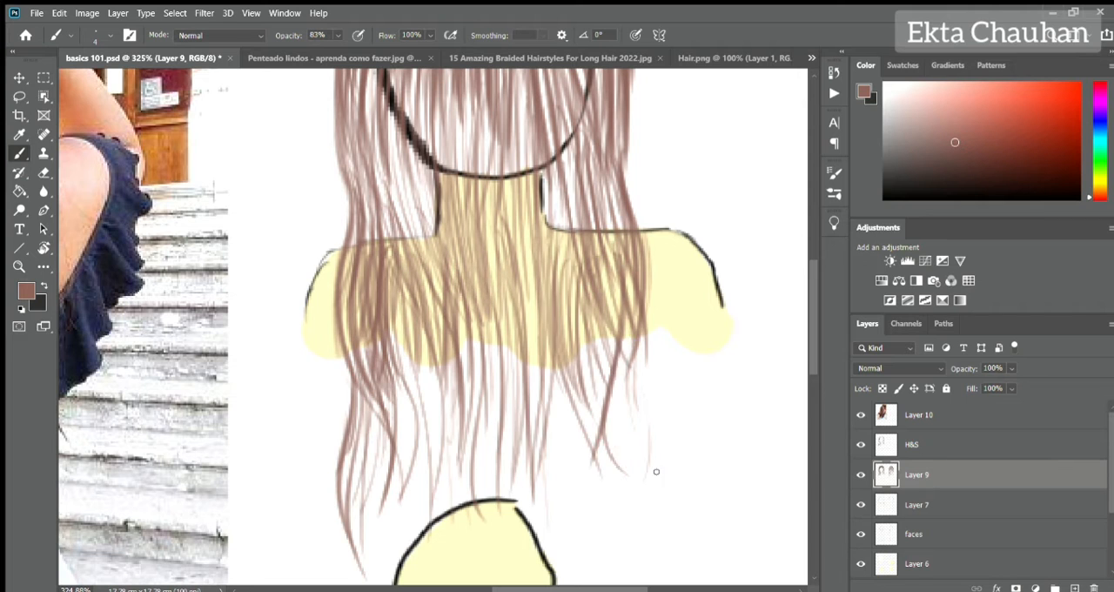
# Thicken the back-view hair on Layer 9 with more long strands from the head over the neck and shoulders to the tips.
pyautogui.moveTo(627, 322); pyautogui.dragTo(649, 501)
pyautogui.moveTo(548, 183); pyautogui.dragTo(557, 514)
pyautogui.moveTo(564, 279); pyautogui.dragTo(600, 513)
pyautogui.moveTo(566, 157); pyautogui.dragTo(631, 496)
pyautogui.moveTo(562, 131); pyautogui.dragTo(527, 331)
pyautogui.moveTo(488, 183)
pyautogui.mouseDown()
pyautogui.moveTo(436, 501)
pyautogui.moveTo(470, 444)
pyautogui.mouseUp()
pyautogui.moveTo(540, 309)
pyautogui.mouseDown()
pyautogui.moveTo(462, 510)
pyautogui.moveTo(474, 531)
pyautogui.mouseUp()
pyautogui.moveTo(436, 296); pyautogui.dragTo(388, 500)
pyautogui.moveTo(627, 138); pyautogui.dragTo(659, 388)
pyautogui.moveTo(397, 378); pyautogui.dragTo(408, 505)
pyautogui.moveTo(646, 290); pyautogui.dragTo(672, 512)
pyautogui.moveTo(505, 235); pyautogui.dragTo(442, 411)
pyautogui.moveTo(289, 207); pyautogui.dragTo(367, 488)
pyautogui.moveTo(470, 417); pyautogui.dragTo(470, 318)
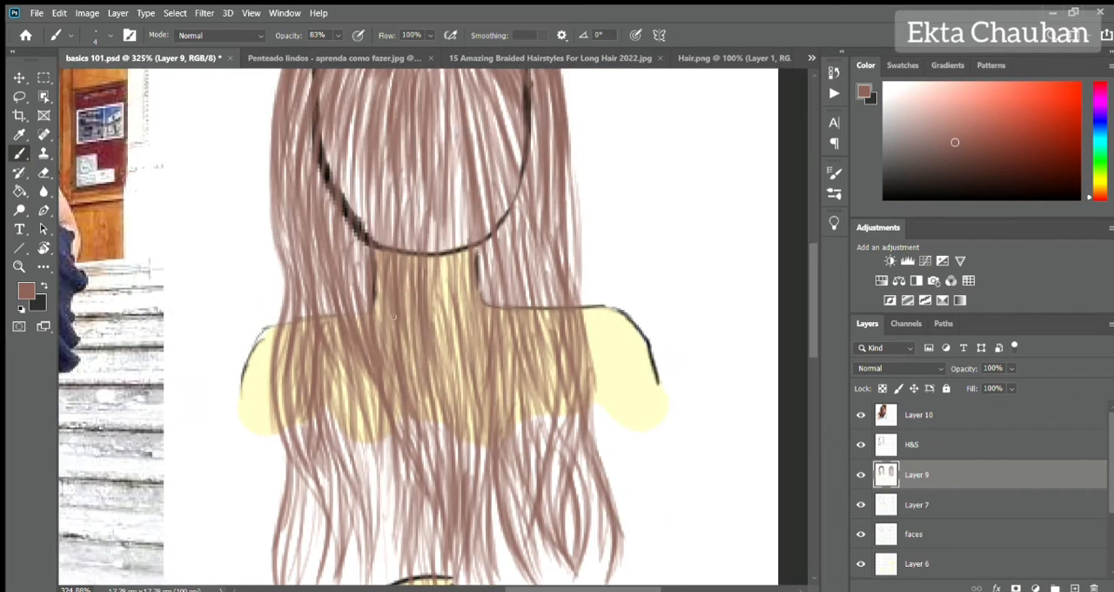
pyautogui.moveTo(468, 109); pyautogui.dragTo(525, 503)
pyautogui.moveTo(340, 340); pyautogui.dragTo(453, 582)
pyautogui.moveTo(505, 317); pyautogui.dragTo(525, 493)
pyautogui.moveTo(470, 318); pyautogui.dragTo(470, 425)
# Hide Layer 9 and sketch the centre braid's interlocking segments and tail on a new layer with a dark brown brush at 40% opacity.
pyautogui.scroll(-5, 435, 331)
pyautogui.click(1074, 589)
pyautogui.click(861, 504)
pyautogui.moveTo(435, 194); pyautogui.dragTo(363, 514)
pyautogui.moveTo(444, 193); pyautogui.dragTo(503, 364)
pyautogui.moveTo(401, 207); pyautogui.dragTo(418, 241)
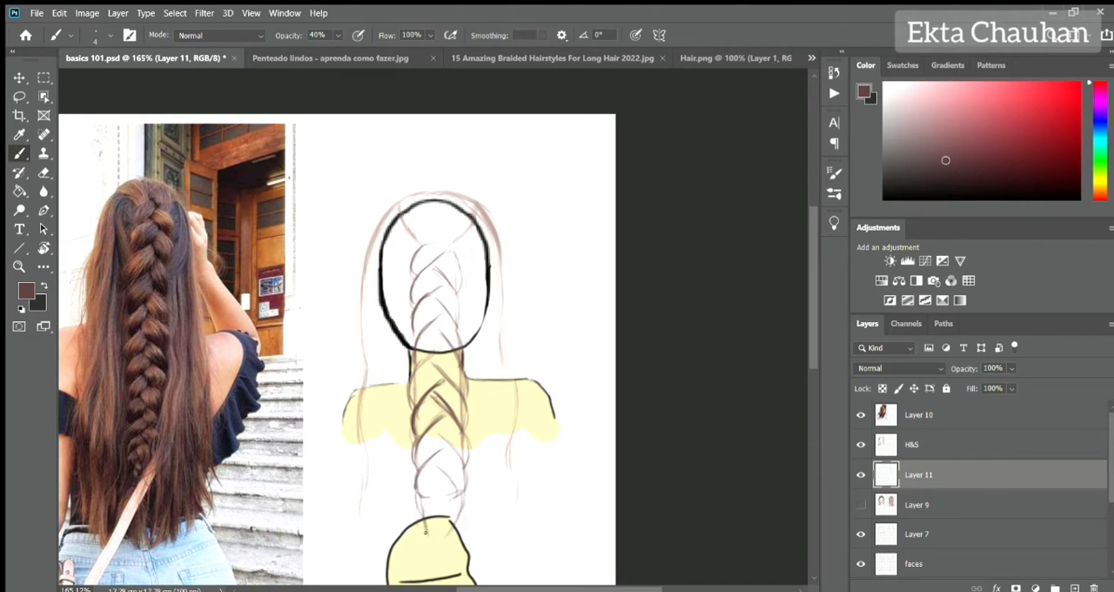
pyautogui.moveTo(426, 531); pyautogui.dragTo(409, 503)
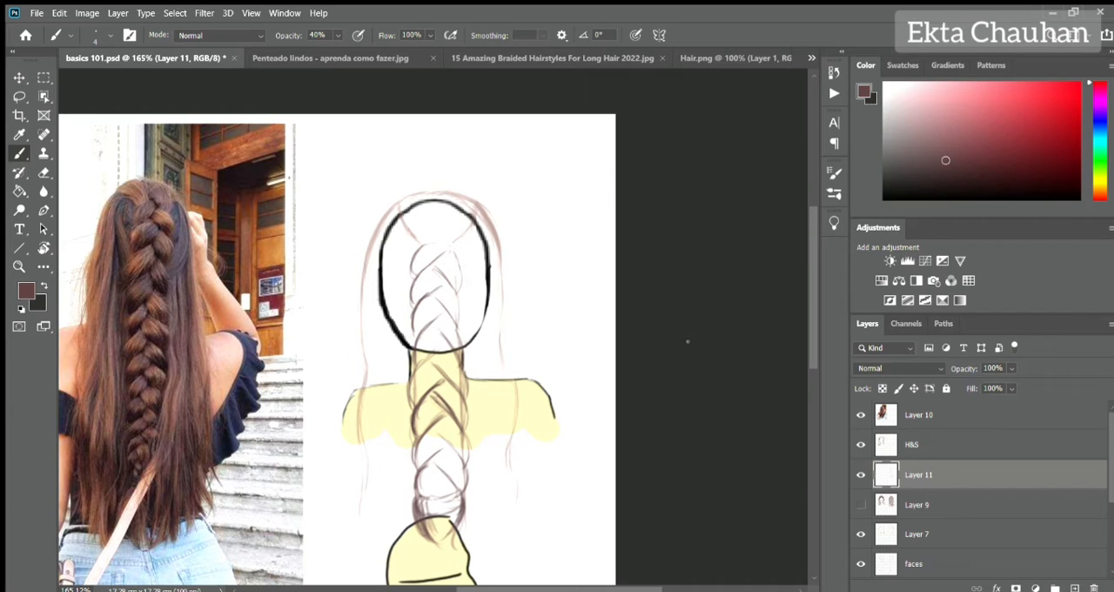
pyautogui.moveTo(463, 519); pyautogui.dragTo(440, 568)
# Create another layer above the braid sketch and shade the gathered crown with strands converging at the braid's start.
pyautogui.click(1075, 588)
pyautogui.scroll(10, 412, 165)
pyautogui.hscroll(2, 408, 261)
pyautogui.moveTo(326, 273); pyautogui.dragTo(385, 371)
pyautogui.moveTo(357, 261); pyautogui.dragTo(414, 371)
pyautogui.moveTo(394, 244)
pyautogui.mouseDown()
pyautogui.moveTo(438, 362)
pyautogui.moveTo(457, 366)
pyautogui.mouseUp()
pyautogui.moveTo(509, 277); pyautogui.dragTo(430, 304)
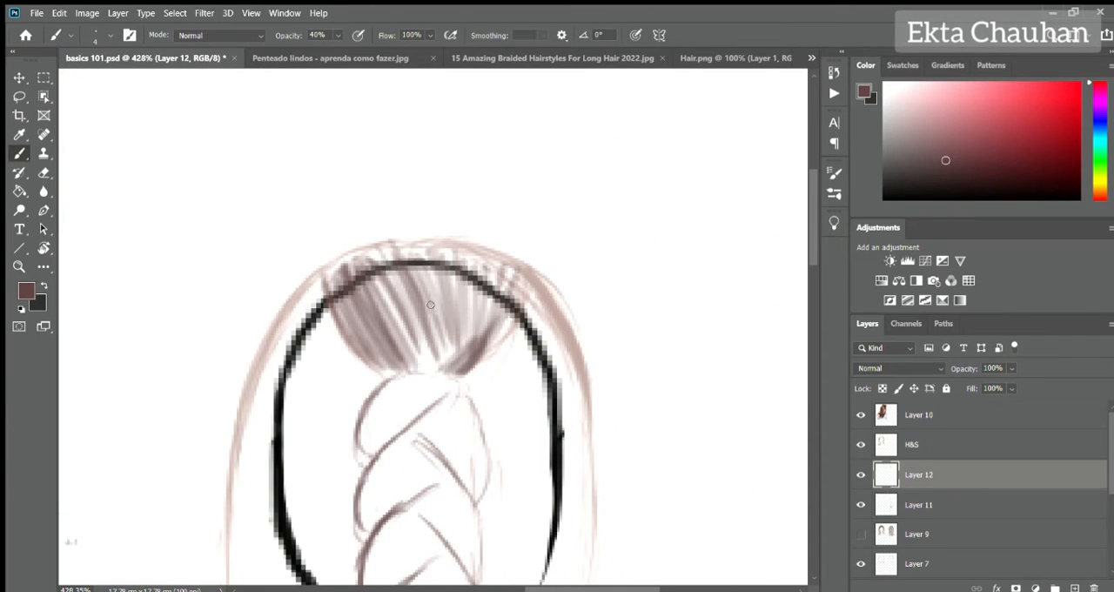
pyautogui.moveTo(381, 373); pyautogui.dragTo(341, 315)
pyautogui.moveTo(415, 373)
pyautogui.mouseDown()
pyautogui.moveTo(398, 304)
pyautogui.moveTo(475, 319)
pyautogui.mouseUp()
pyautogui.moveTo(478, 382); pyautogui.dragTo(519, 320)
# Draw fine dark brown strands in the first left and right braid segments below the gathered crown at 100% brush opacity.
pyautogui.moveTo(383, 376); pyautogui.dragTo(357, 461)
pyautogui.moveTo(452, 397)
pyautogui.mouseDown()
pyautogui.moveTo(359, 487)
pyautogui.moveTo(362, 537)
pyautogui.mouseUp()
pyautogui.moveTo(403, 383)
pyautogui.mouseDown()
pyautogui.moveTo(466, 363)
pyautogui.moveTo(435, 383)
pyautogui.mouseUp()
pyautogui.moveTo(489, 370); pyautogui.dragTo(444, 392)
pyautogui.moveTo(469, 369); pyautogui.dragTo(362, 409)
pyautogui.moveTo(469, 392); pyautogui.dragTo(500, 449)
pyautogui.moveTo(416, 425); pyautogui.dragTo(484, 494)
pyautogui.moveTo(440, 404); pyautogui.dragTo(498, 468)
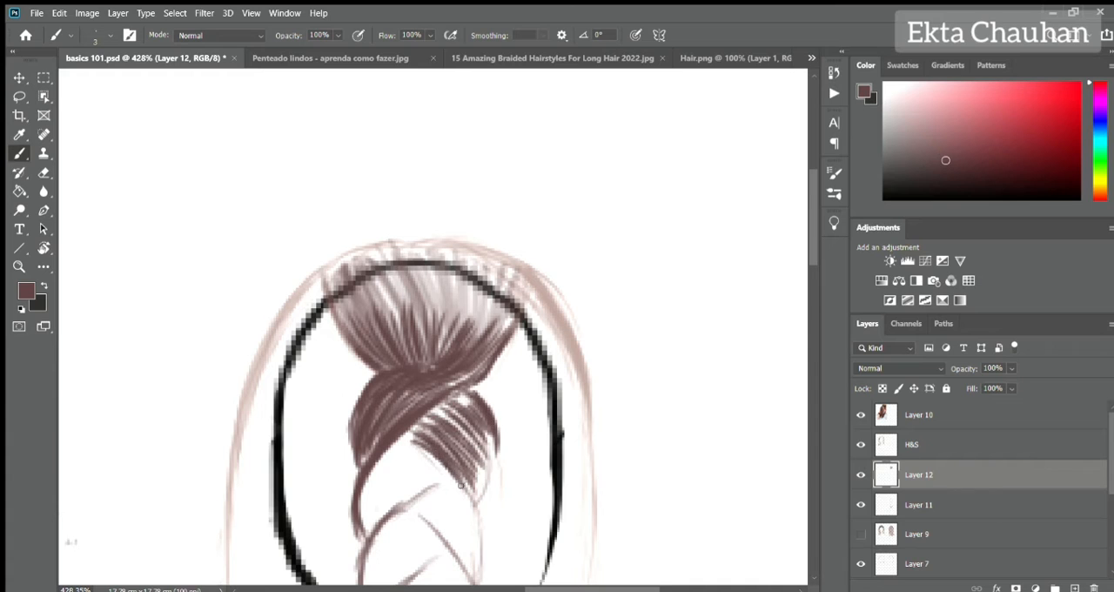
pyautogui.moveTo(405, 433); pyautogui.dragTo(477, 516)
pyautogui.moveTo(500, 433); pyautogui.dragTo(480, 493)
# Fill the next two rows of braid segments within the head outline with fine diagonal strands.
pyautogui.scroll(-5, 620, 468)
pyautogui.moveTo(416, 220); pyautogui.dragTo(362, 296)
pyautogui.moveTo(437, 237); pyautogui.dragTo(364, 309)
pyautogui.moveTo(446, 259)
pyautogui.mouseDown()
pyautogui.moveTo(360, 319)
pyautogui.moveTo(374, 406)
pyautogui.mouseUp()
pyautogui.moveTo(440, 259)
pyautogui.mouseDown()
pyautogui.moveTo(366, 313)
pyautogui.moveTo(364, 378)
pyautogui.mouseUp()
pyautogui.moveTo(371, 386)
pyautogui.mouseDown()
pyautogui.moveTo(422, 335)
pyautogui.moveTo(374, 397)
pyautogui.mouseUp()
pyautogui.moveTo(449, 334); pyautogui.dragTo(374, 479)
pyautogui.moveTo(415, 303); pyautogui.dragTo(473, 370)
pyautogui.moveTo(424, 284)
pyautogui.mouseDown()
pyautogui.moveTo(477, 369)
pyautogui.moveTo(489, 348)
pyautogui.mouseUp()
pyautogui.moveTo(477, 287); pyautogui.dragTo(481, 362)
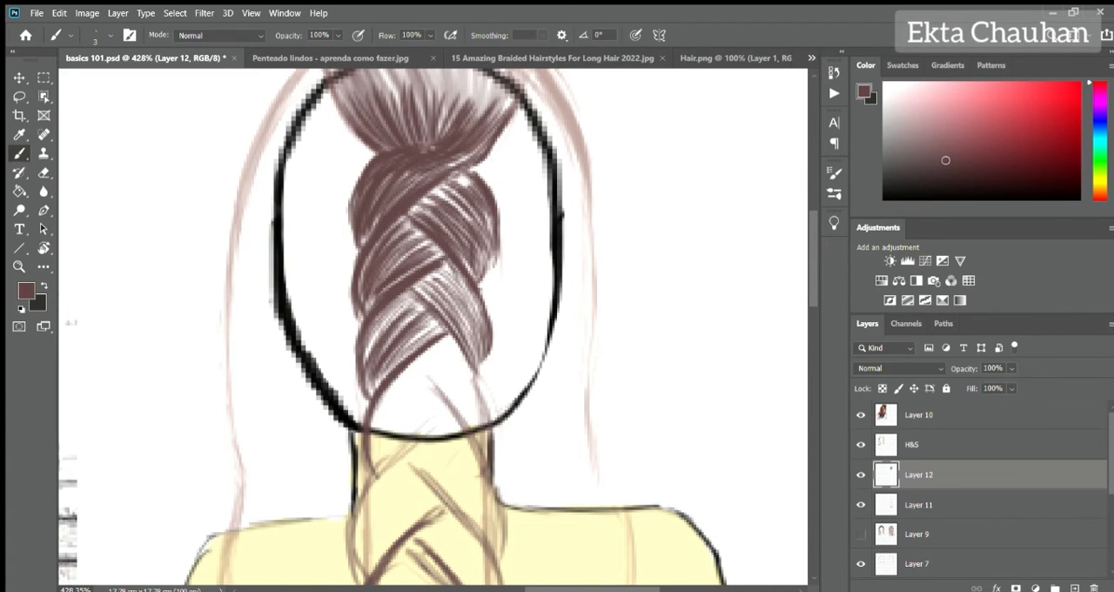
pyautogui.moveTo(444, 262); pyautogui.dragTo(466, 291)
pyautogui.moveTo(488, 298); pyautogui.dragTo(483, 202)
# Fill the left and right braid segments around the base of the head with diagonal strands.
pyautogui.moveTo(422, 128); pyautogui.dragTo(387, 176)
pyautogui.moveTo(415, 198)
pyautogui.mouseDown()
pyautogui.moveTo(360, 256)
pyautogui.moveTo(367, 331)
pyautogui.mouseUp()
pyautogui.moveTo(435, 301); pyautogui.dragTo(360, 384)
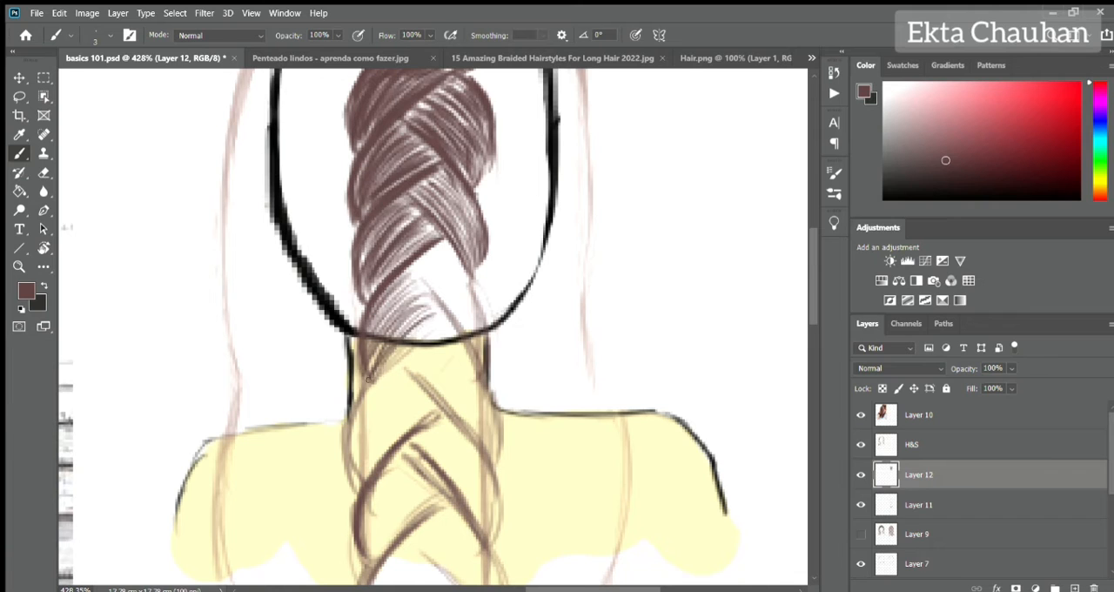
pyautogui.moveTo(453, 317); pyautogui.dragTo(355, 407)
pyautogui.moveTo(368, 390); pyautogui.dragTo(352, 484)
pyautogui.moveTo(413, 266); pyautogui.dragTo(464, 331)
pyautogui.moveTo(427, 260); pyautogui.dragTo(481, 369)
pyautogui.moveTo(447, 244); pyautogui.dragTo(496, 364)
pyautogui.moveTo(425, 265)
pyautogui.mouseDown()
pyautogui.moveTo(491, 357)
pyautogui.moveTo(486, 240)
pyautogui.mouseUp()
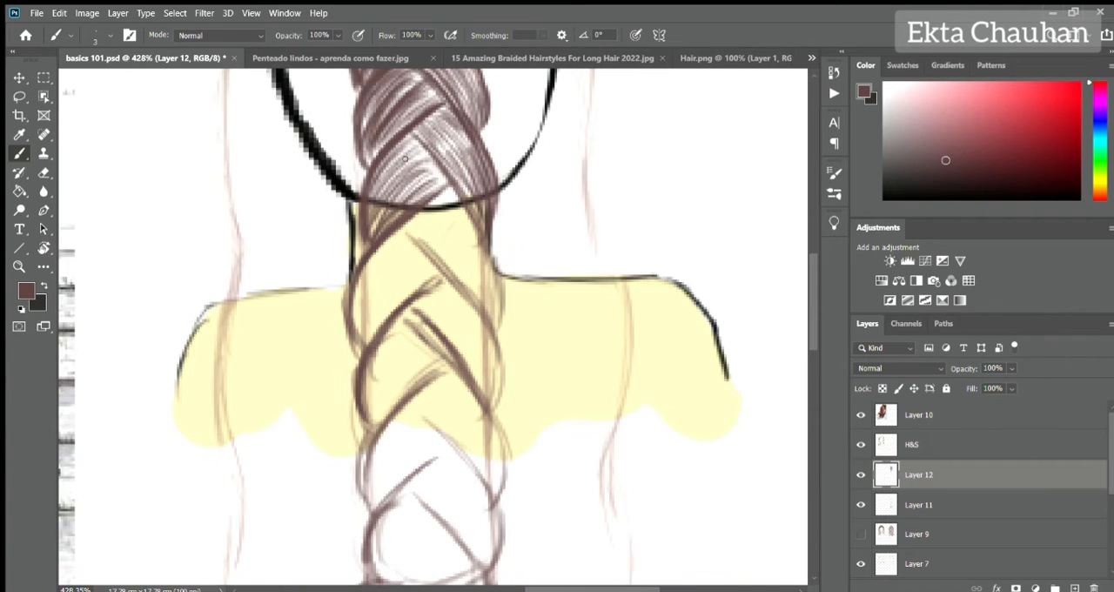
# Fill the left and right braid segments over the neck with fine dark strands.
pyautogui.moveTo(404, 232); pyautogui.dragTo(359, 286)
pyautogui.moveTo(418, 244); pyautogui.dragTo(357, 306)
pyautogui.moveTo(426, 258)
pyautogui.mouseDown()
pyautogui.moveTo(361, 320)
pyautogui.moveTo(359, 341)
pyautogui.mouseUp()
pyautogui.moveTo(414, 233)
pyautogui.mouseDown()
pyautogui.moveTo(355, 348)
pyautogui.moveTo(475, 291)
pyautogui.mouseUp()
pyautogui.moveTo(420, 222)
pyautogui.mouseDown()
pyautogui.moveTo(498, 334)
pyautogui.moveTo(477, 270)
pyautogui.mouseUp()
pyautogui.moveTo(468, 212); pyautogui.dragTo(507, 314)
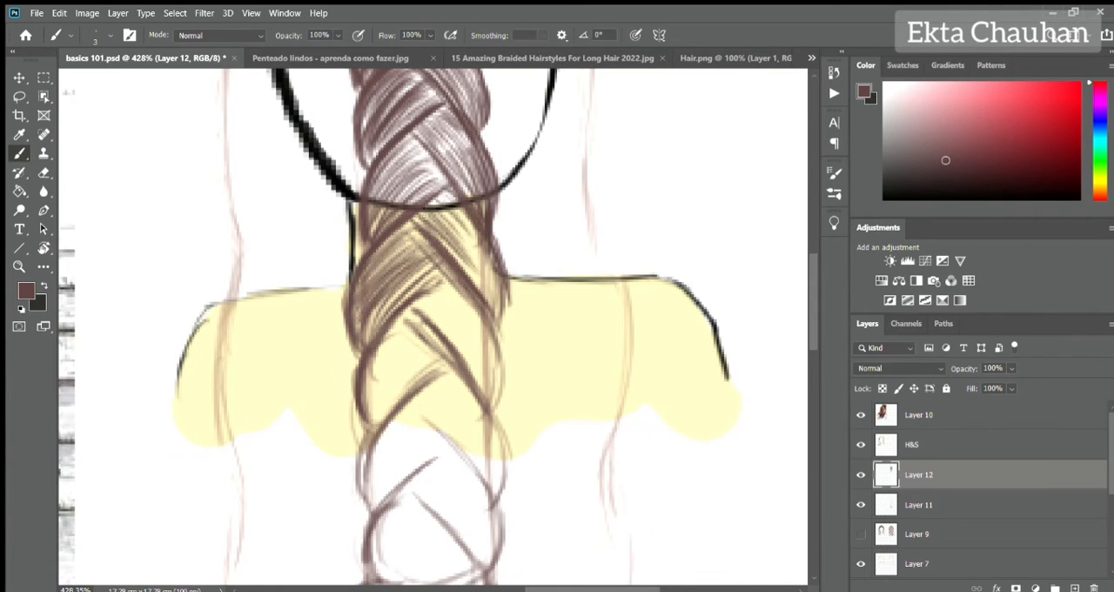
pyautogui.moveTo(428, 202); pyautogui.dragTo(503, 312)
# Fill the right-hand braid segment at shoulder level with long diagonal strands.
pyautogui.moveTo(423, 389); pyautogui.dragTo(415, 343)
pyautogui.moveTo(373, 233); pyautogui.dragTo(475, 325)
pyautogui.moveTo(419, 239); pyautogui.dragTo(502, 357)
pyautogui.moveTo(420, 254); pyautogui.dragTo(501, 376)
pyautogui.moveTo(391, 218); pyautogui.dragTo(479, 297)
pyautogui.moveTo(400, 260); pyautogui.dragTo(508, 378)
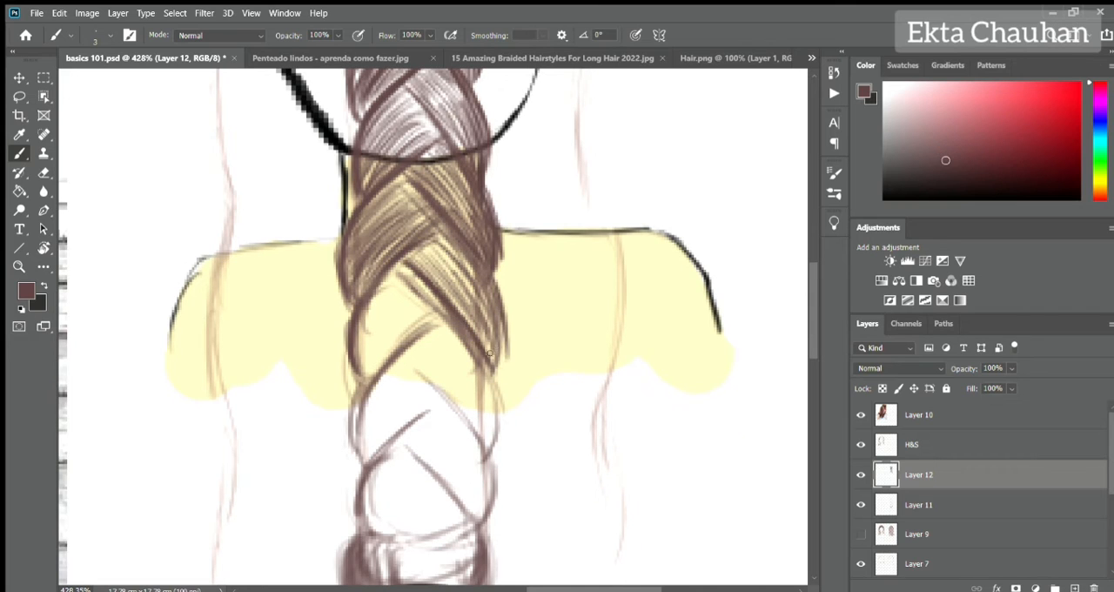
pyautogui.moveTo(432, 232); pyautogui.dragTo(487, 317)
# Shade the matching left-hand braid segment at shoulder level and darken the edge of the segment beneath it.
pyautogui.moveTo(399, 271)
pyautogui.mouseDown()
pyautogui.moveTo(357, 331)
pyautogui.moveTo(356, 359)
pyautogui.mouseUp()
pyautogui.moveTo(434, 298); pyautogui.dragTo(352, 378)
pyautogui.moveTo(381, 279); pyautogui.dragTo(344, 336)
pyautogui.moveTo(423, 260); pyautogui.dragTo(376, 314)
pyautogui.moveTo(444, 285); pyautogui.dragTo(377, 355)
pyautogui.moveTo(443, 322); pyautogui.dragTo(359, 465)
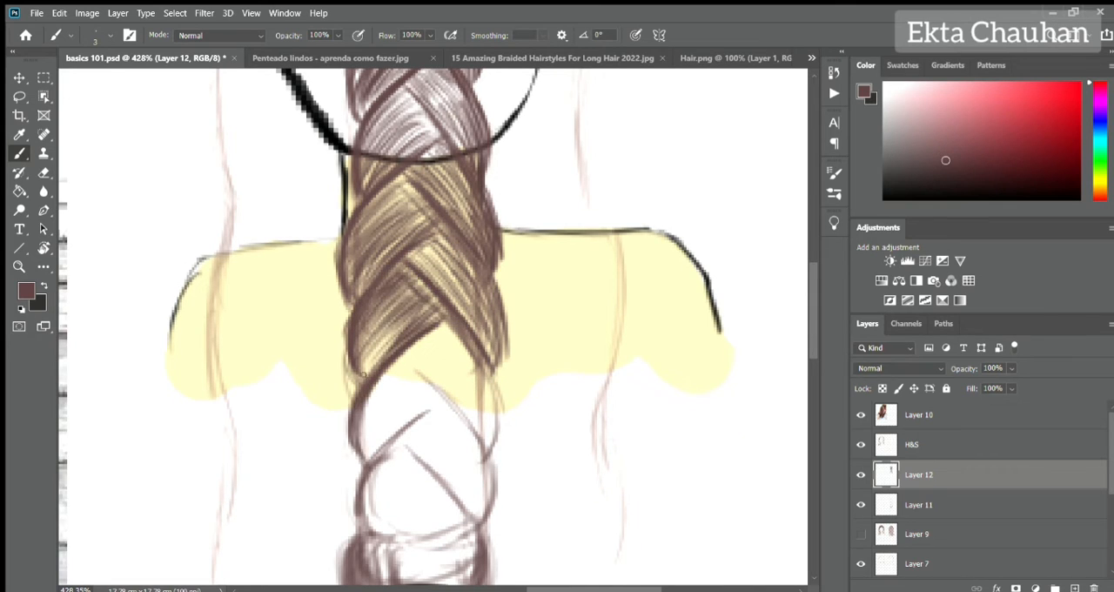
# Draw the strands of the right-hand braid segment at the lower edge of the shoulders.
pyautogui.moveTo(406, 353); pyautogui.dragTo(486, 449)
pyautogui.moveTo(463, 319); pyautogui.dragTo(505, 414)
pyautogui.moveTo(409, 324); pyautogui.dragTo(481, 408)
pyautogui.moveTo(444, 322); pyautogui.dragTo(501, 430)
pyautogui.moveTo(447, 369); pyautogui.dragTo(487, 422)
pyautogui.moveTo(486, 365); pyautogui.dragTo(504, 442)
# Fill the last two left-hand braid segments below the shoulders with curved strands.
pyautogui.moveTo(423, 400)
pyautogui.mouseDown()
pyautogui.moveTo(428, 254)
pyautogui.moveTo(353, 314)
pyautogui.mouseUp()
pyautogui.moveTo(443, 231); pyautogui.dragTo(369, 315)
pyautogui.moveTo(456, 265); pyautogui.dragTo(360, 341)
pyautogui.moveTo(370, 245); pyautogui.dragTo(356, 324)
pyautogui.moveTo(415, 306); pyautogui.dragTo(366, 383)
pyautogui.moveTo(423, 328); pyautogui.dragTo(373, 388)
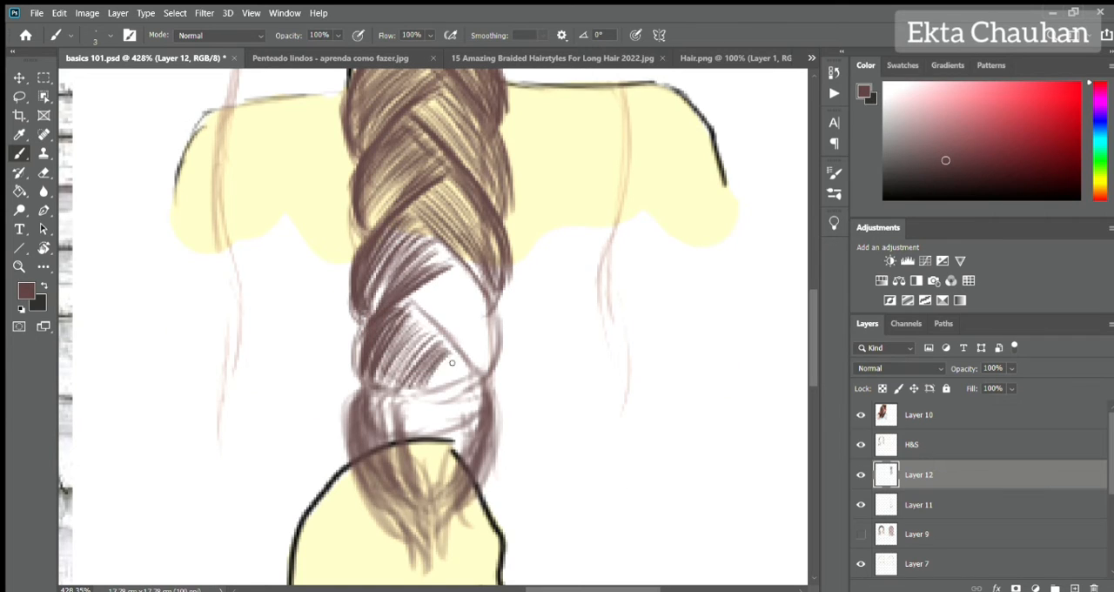
pyautogui.moveTo(462, 296); pyautogui.dragTo(409, 358)
# Outline the bottom of the last braid segment and fill the remaining lower right-hand segments with strands.
pyautogui.moveTo(356, 366); pyautogui.dragTo(456, 393)
pyautogui.moveTo(425, 271); pyautogui.dragTo(489, 375)
pyautogui.moveTo(406, 207); pyautogui.dragTo(501, 336)
pyautogui.moveTo(505, 280)
pyautogui.mouseDown()
pyautogui.moveTo(481, 323)
pyautogui.moveTo(498, 348)
pyautogui.mouseUp()
pyautogui.moveTo(448, 266)
pyautogui.mouseDown()
pyautogui.moveTo(486, 318)
pyautogui.moveTo(392, 345)
pyautogui.mouseUp()
pyautogui.moveTo(456, 329)
pyautogui.mouseDown()
pyautogui.moveTo(406, 374)
pyautogui.moveTo(439, 391)
pyautogui.mouseUp()
# Fill the braid's tail with dark vertical strands tapering to loose ends.
pyautogui.moveTo(451, 266)
pyautogui.mouseDown()
pyautogui.moveTo(355, 365)
pyautogui.moveTo(357, 457)
pyautogui.mouseUp()
pyautogui.moveTo(374, 431); pyautogui.dragTo(396, 562)
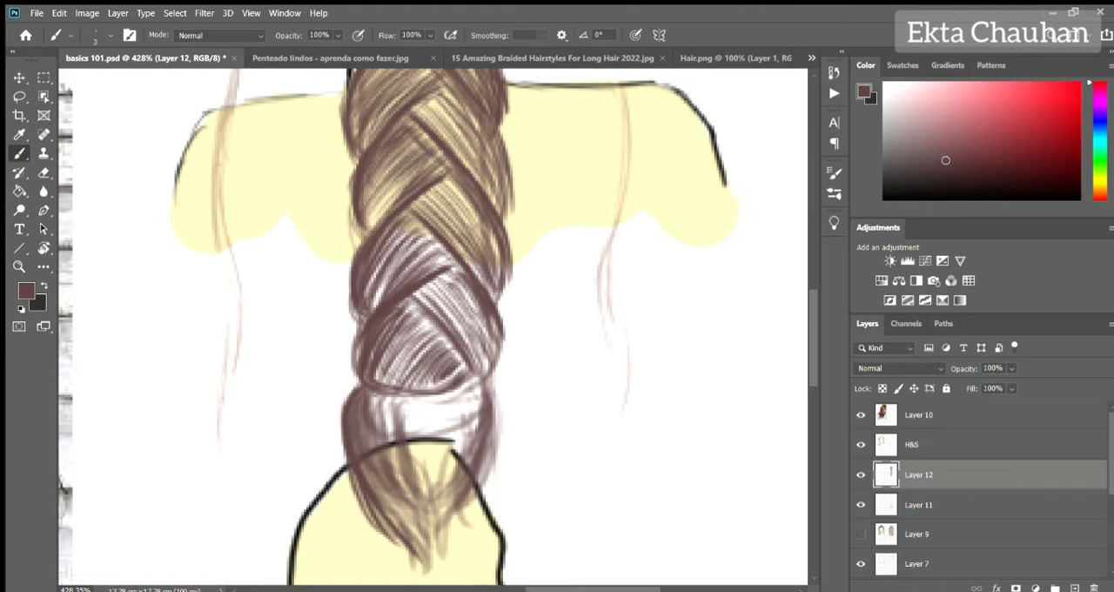
pyautogui.moveTo(357, 391); pyautogui.dragTo(374, 505)
pyautogui.moveTo(398, 392)
pyautogui.mouseDown()
pyautogui.moveTo(409, 509)
pyautogui.moveTo(446, 496)
pyautogui.mouseUp()
pyautogui.moveTo(479, 379); pyautogui.dragTo(466, 557)
pyautogui.moveTo(470, 405); pyautogui.dragTo(474, 566)
pyautogui.moveTo(434, 405); pyautogui.dragTo(431, 566)
pyautogui.moveTo(446, 489); pyautogui.dragTo(427, 570)
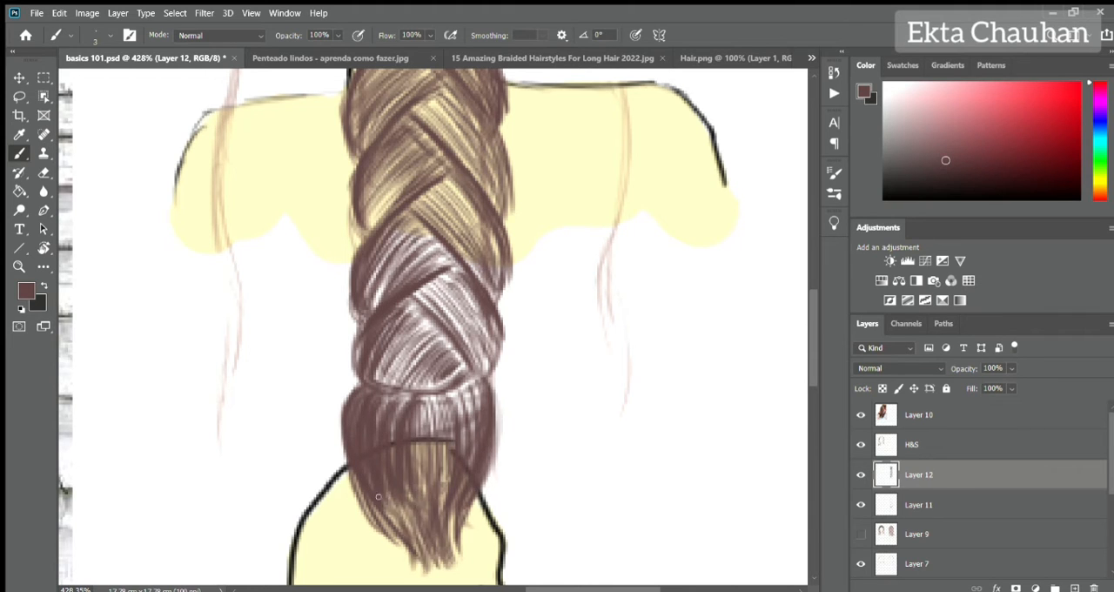
pyautogui.moveTo(409, 489); pyautogui.dragTo(404, 571)
pyautogui.moveTo(346, 436); pyautogui.dragTo(387, 566)
# Hide the Layer 11 braid sketch and complete the tail on Layer 12 with longer strands down to the tips.
pyautogui.click(861, 505)
pyautogui.moveTo(357, 479)
pyautogui.mouseDown()
pyautogui.moveTo(386, 574)
pyautogui.moveTo(401, 574)
pyautogui.mouseUp()
pyautogui.moveTo(410, 444); pyautogui.dragTo(423, 569)
pyautogui.moveTo(451, 442); pyautogui.dragTo(439, 567)
pyautogui.moveTo(479, 384); pyautogui.dragTo(451, 564)
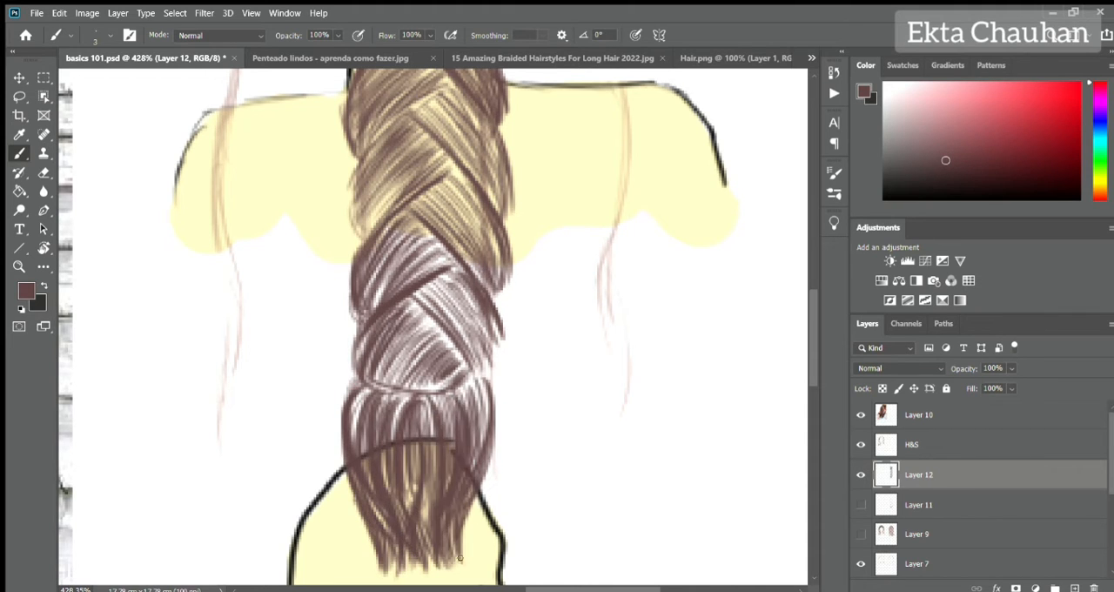
pyautogui.moveTo(472, 504); pyautogui.dragTo(458, 566)
# Reinforce the braid's outer edges and thin areas on Layer 12, working from the tail up to the neck.
pyautogui.moveTo(482, 327); pyautogui.dragTo(501, 376)
pyautogui.moveTo(374, 379); pyautogui.dragTo(452, 391)
pyautogui.moveTo(446, 303); pyautogui.dragTo(414, 348)
pyautogui.moveTo(528, 287); pyautogui.dragTo(512, 467)
pyautogui.moveTo(392, 286); pyautogui.dragTo(332, 348)
pyautogui.moveTo(409, 264); pyautogui.dragTo(336, 375)
pyautogui.moveTo(513, 261); pyautogui.dragTo(515, 353)
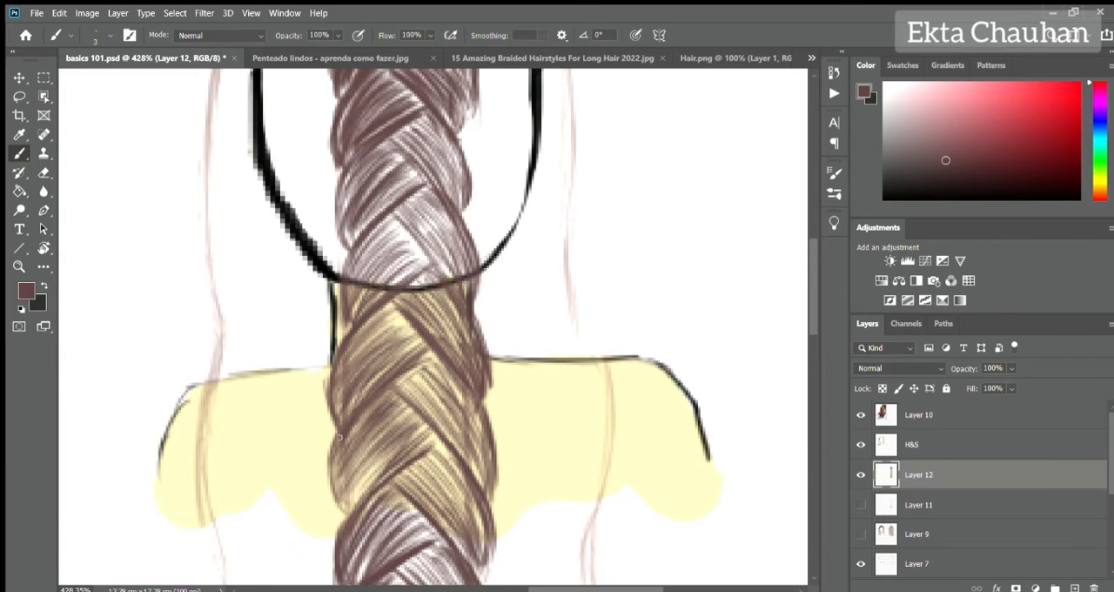
pyautogui.moveTo(403, 307); pyautogui.dragTo(366, 350)
pyautogui.moveTo(350, 434); pyautogui.dragTo(329, 511)
pyautogui.moveTo(498, 253); pyautogui.dragTo(509, 394)
# Show the loose hair on Layer 9 again and lower Layer 12's opacity to 91%.
pyautogui.scroll(-8, 509, 394)
pyautogui.click(861, 534)
pyautogui.scroll(4, 616, 245)
pyautogui.moveTo(964, 368); pyautogui.dragTo(955, 368)
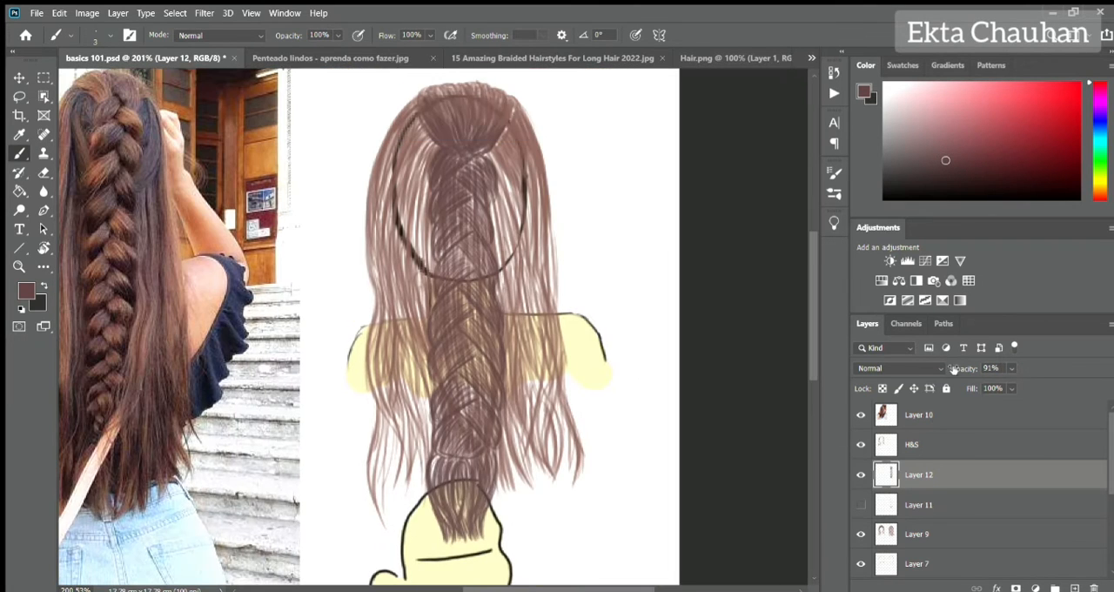
# Paint a light reddish-brown base under the whole hairstyle on a new layer above Layer 7, using a size 20 brush.
pyautogui.click(918, 564)
pyautogui.click(1075, 588)
pyautogui.keyDown('alt'); pyautogui.click(534, 143); pyautogui.keyUp('alt')
pyautogui.keyDown('alt'); pyautogui.click(534, 144); pyautogui.keyUp('alt')
pyautogui.press(']')
pyautogui.press(']')
pyautogui.press(']')
pyautogui.press(']')
pyautogui.press(']')
pyautogui.press(']')
pyautogui.press(']')
pyautogui.press(']')
pyautogui.press(']')
pyautogui.moveTo(427, 146)
pyautogui.mouseDown()
pyautogui.moveTo(443, 122)
pyautogui.moveTo(419, 435)
pyautogui.moveTo(456, 101)
pyautogui.moveTo(557, 466)
pyautogui.mouseUp()
pyautogui.moveTo(379, 426)
pyautogui.mouseDown()
pyautogui.moveTo(406, 494)
pyautogui.moveTo(423, 443)
pyautogui.mouseUp()
pyautogui.moveTo(474, 237); pyautogui.dragTo(476, 254)
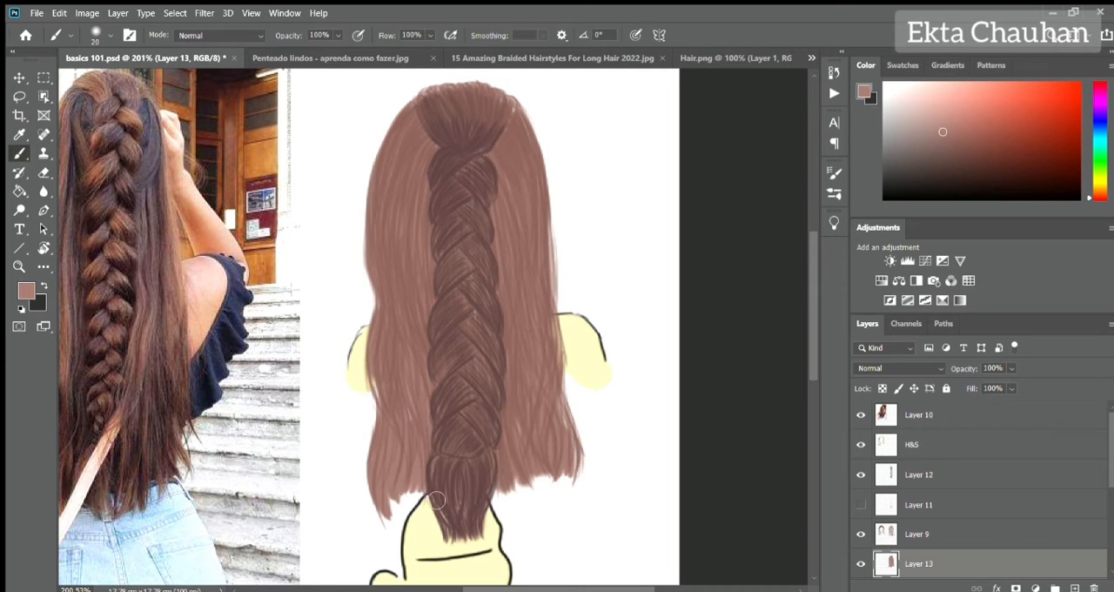
pyautogui.moveTo(394, 515); pyautogui.dragTo(436, 495)
pyautogui.moveTo(576, 479); pyautogui.dragTo(496, 500)
pyautogui.click(861, 505)
pyautogui.click(919, 505)
pyautogui.click(861, 505)
# Define the edges of the gathered crown on the H&S layer in a sampled dark brown with a size 3 brush.
pyautogui.click(913, 445)
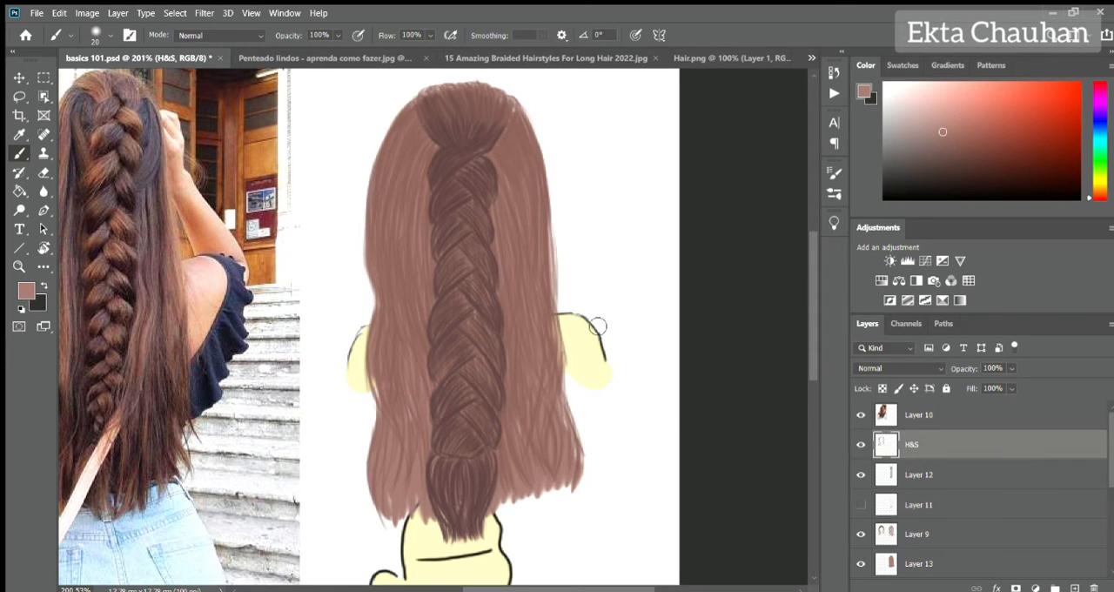
pyautogui.keyDown('alt'); pyautogui.click(489, 101); pyautogui.keyUp('alt')
pyautogui.press('[')
pyautogui.press('[')
pyautogui.press('[')
pyautogui.press('[')
pyautogui.press('[')
pyautogui.press('[')
pyautogui.press('[')
pyautogui.moveTo(492, 155); pyautogui.dragTo(511, 132)
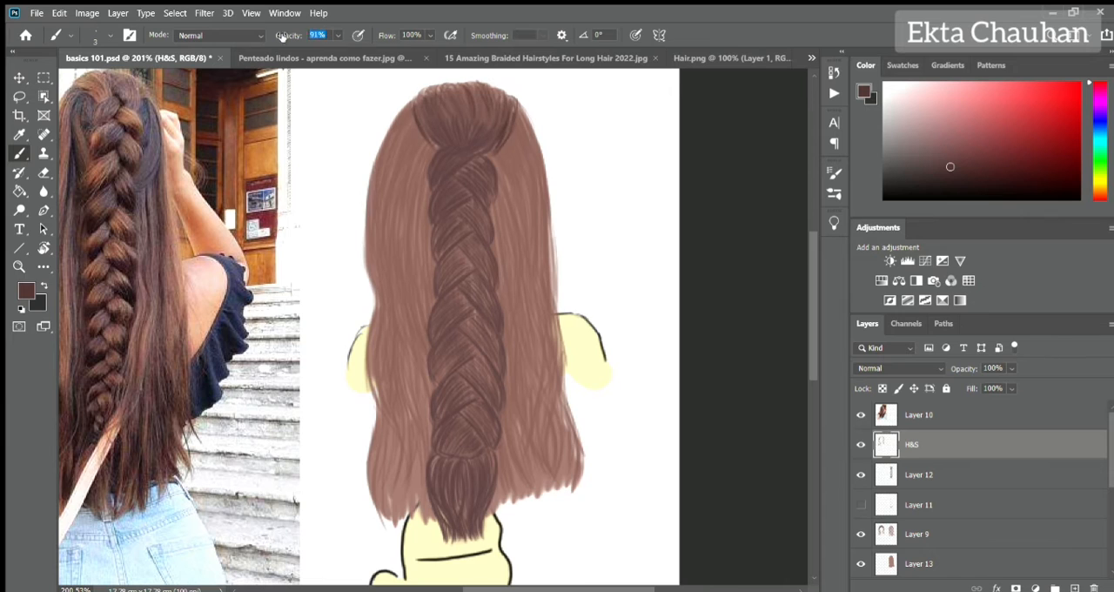
# Draw dark brown strands through the loose hair and darken the braid just above its tail, at 89% brush opacity on H&S.
pyautogui.moveTo(399, 138); pyautogui.dragTo(383, 195)
pyautogui.moveTo(387, 159); pyautogui.dragTo(376, 242)
pyautogui.moveTo(401, 158); pyautogui.dragTo(386, 268)
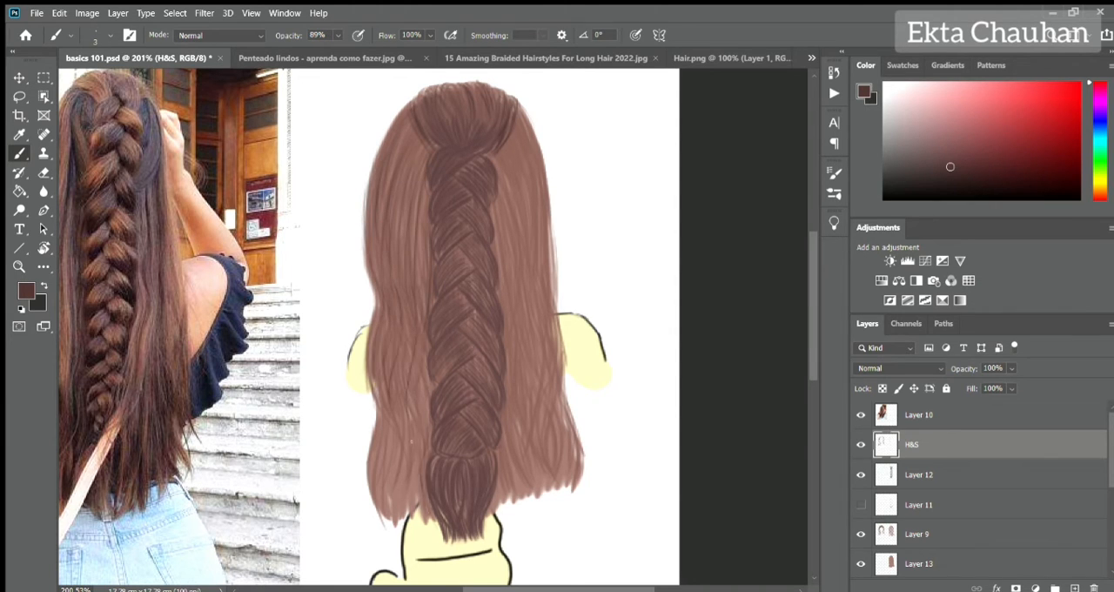
pyautogui.moveTo(412, 447); pyautogui.dragTo(409, 512)
pyautogui.moveTo(402, 449); pyautogui.dragTo(395, 512)
pyautogui.moveTo(379, 446); pyautogui.dragTo(369, 515)
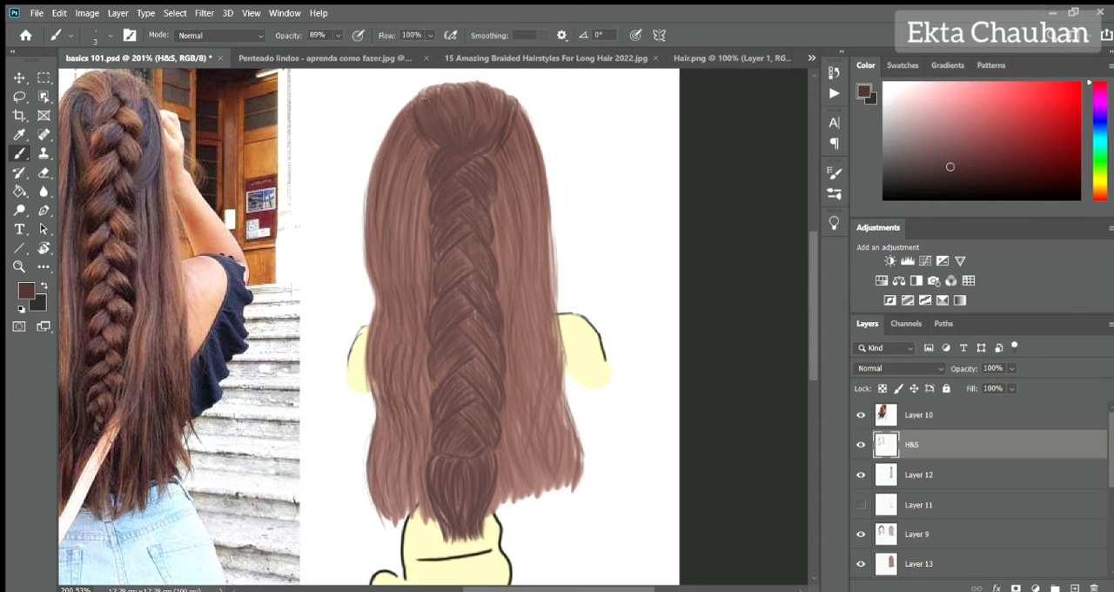
pyautogui.moveTo(474, 460); pyautogui.dragTo(441, 445)
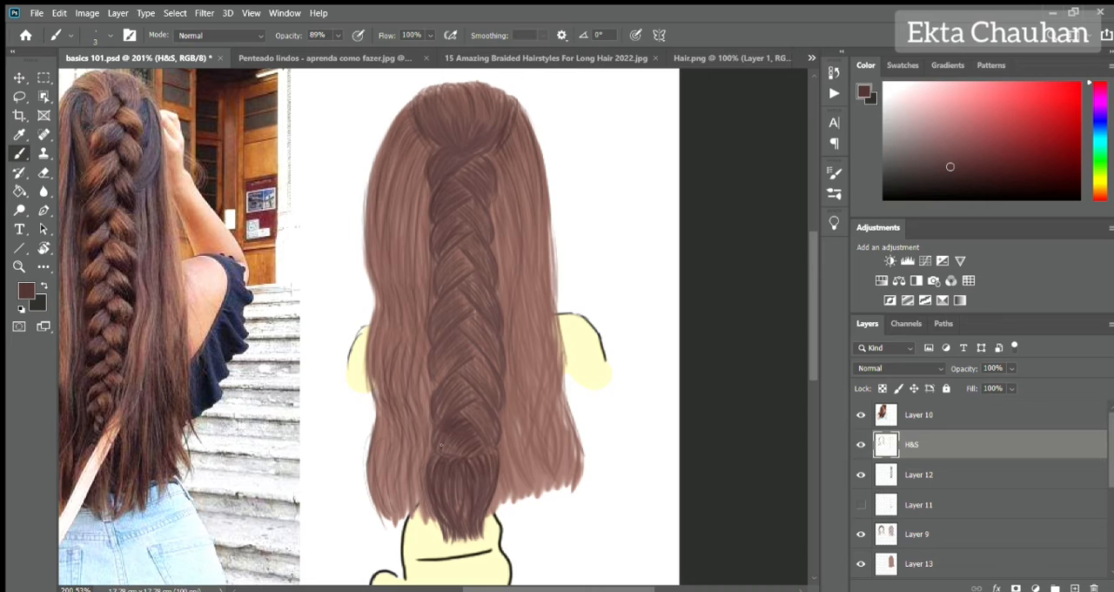
# Add lighter pinkish-brown highlight strands to the gathered crown, the braid, the loose hair and the braid's tail.
pyautogui.keyDown('alt'); pyautogui.click(491, 115); pyautogui.keyUp('alt')
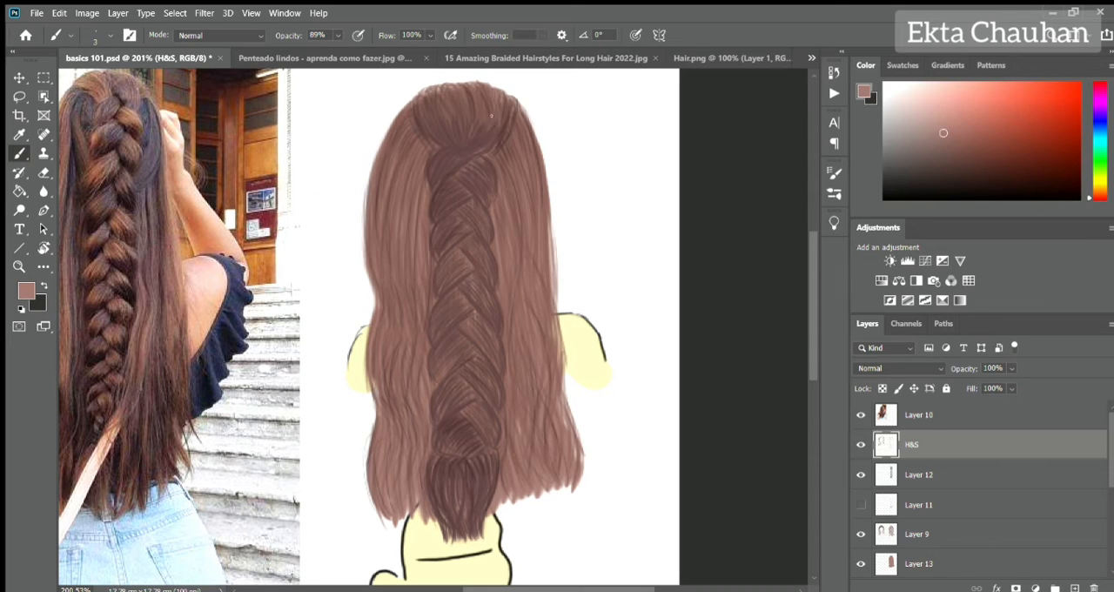
pyautogui.keyDown('alt'); pyautogui.click(468, 150); pyautogui.keyUp('alt')
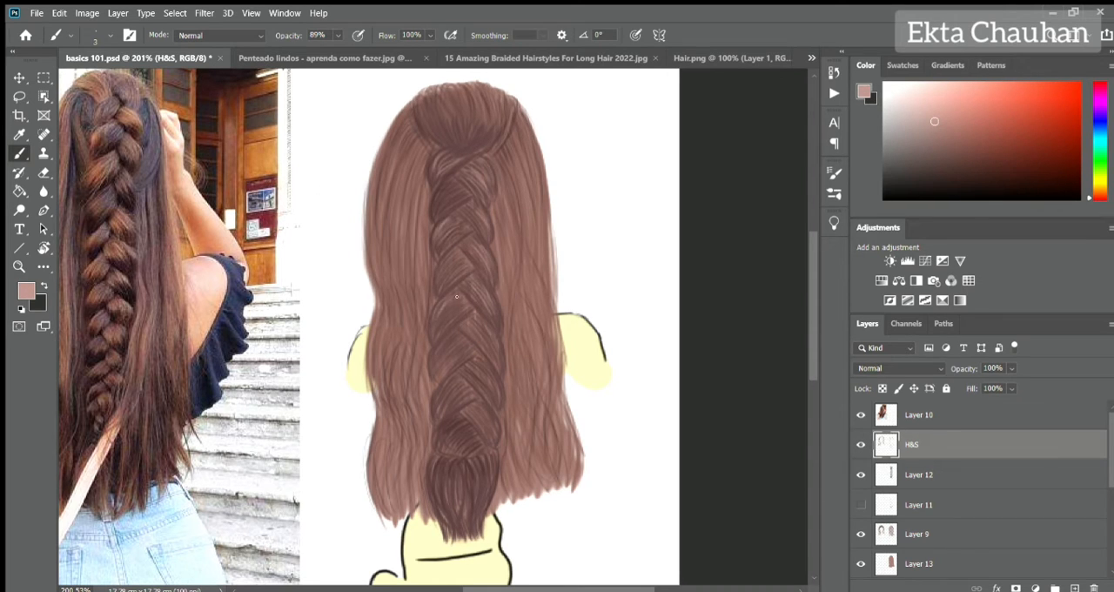
pyautogui.moveTo(544, 296); pyautogui.dragTo(557, 466)
pyautogui.keyDown('alt'); pyautogui.click(456, 525); pyautogui.keyUp('alt')
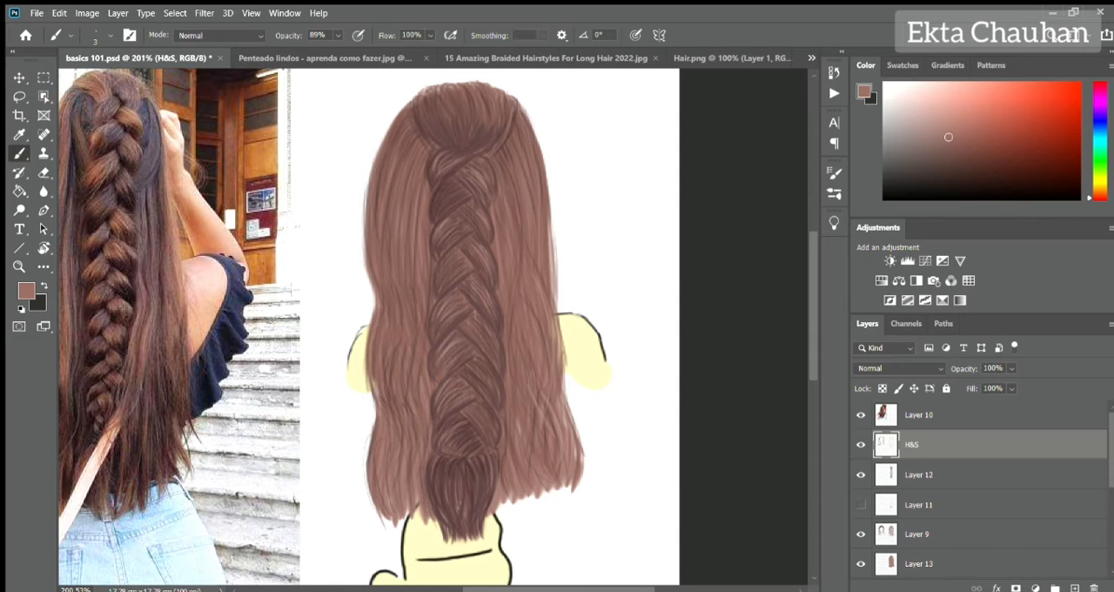
pyautogui.moveTo(444, 521); pyautogui.dragTo(434, 458)
pyautogui.moveTo(458, 545); pyautogui.dragTo(452, 489)
pyautogui.moveTo(482, 515); pyautogui.dragTo(486, 463)
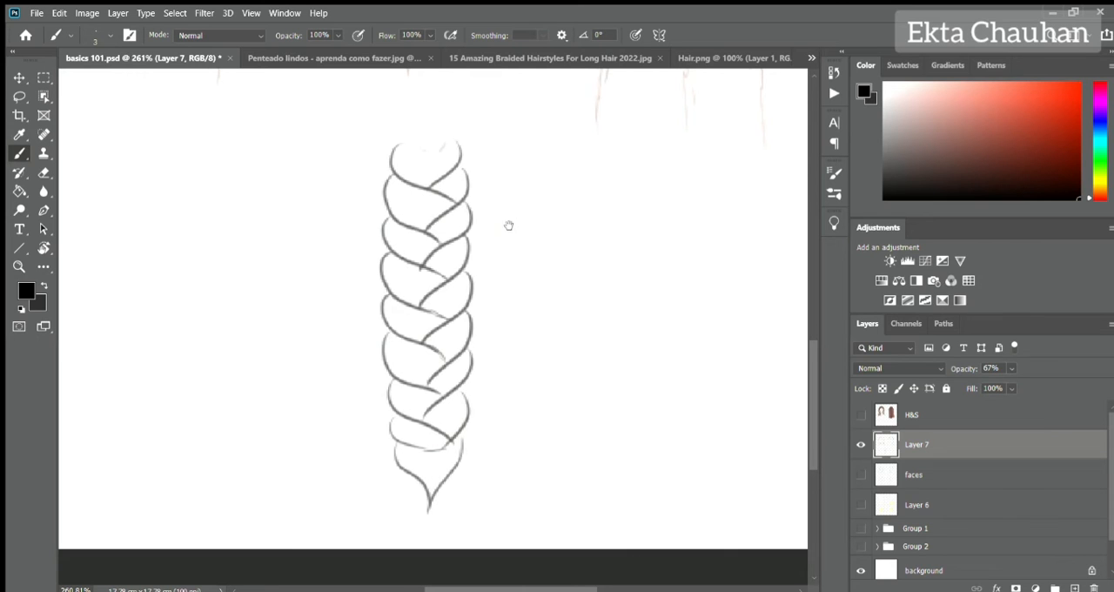
# Draw a sample tapered strand beside the braid outline and fill the top braid section with curved hair lines on Layer 7.
pyautogui.scroll(1, 419, 239)
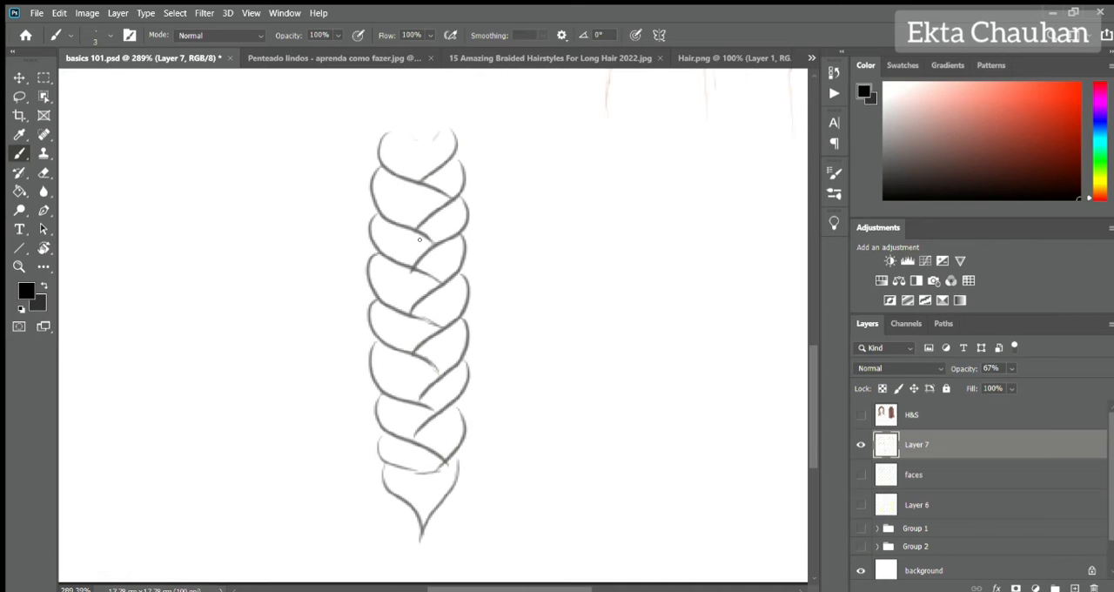
pyautogui.moveTo(541, 173); pyautogui.dragTo(592, 226)
pyautogui.scroll(8, 456, 112)
pyautogui.moveTo(322, 165); pyautogui.dragTo(373, 200)
pyautogui.moveTo(312, 176)
pyautogui.mouseDown()
pyautogui.moveTo(366, 228)
pyautogui.moveTo(366, 245)
pyautogui.mouseUp()
pyautogui.moveTo(310, 186)
pyautogui.mouseDown()
pyautogui.moveTo(402, 254)
pyautogui.moveTo(425, 209)
pyautogui.mouseUp()
pyautogui.moveTo(446, 167); pyautogui.dragTo(402, 234)
# Fill the second row of braid sections with curved hair lines, denser at the edges and softer at 79% brush opacity.
pyautogui.moveTo(299, 243); pyautogui.dragTo(409, 292)
pyautogui.moveTo(287, 265); pyautogui.dragTo(400, 348)
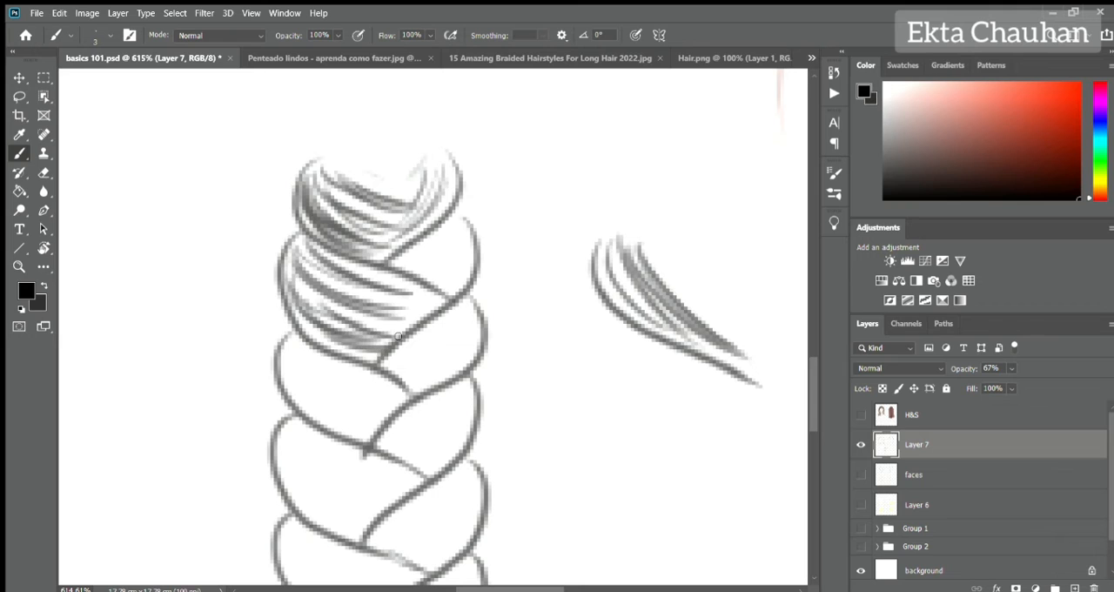
pyautogui.moveTo(322, 270)
pyautogui.mouseDown()
pyautogui.moveTo(431, 300)
pyautogui.moveTo(348, 353)
pyautogui.mouseUp()
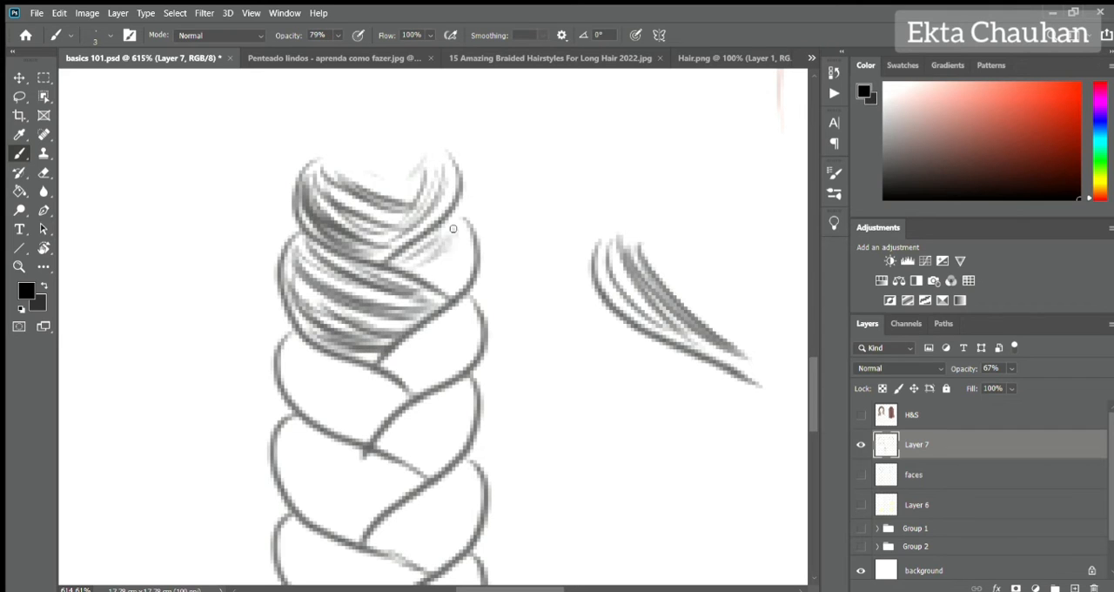
pyautogui.moveTo(457, 239); pyautogui.dragTo(430, 296)
pyautogui.moveTo(298, 219); pyautogui.dragTo(444, 303)
pyautogui.moveTo(281, 275); pyautogui.dragTo(389, 366)
pyautogui.moveTo(305, 326); pyautogui.dragTo(400, 385)
pyautogui.moveTo(474, 294); pyautogui.dragTo(376, 364)
pyautogui.moveTo(524, 374); pyautogui.dragTo(489, 268)
# Add a new layer beneath Layer 7 and choose dark grey as the brush colour at 100% opacity.
pyautogui.press('0')
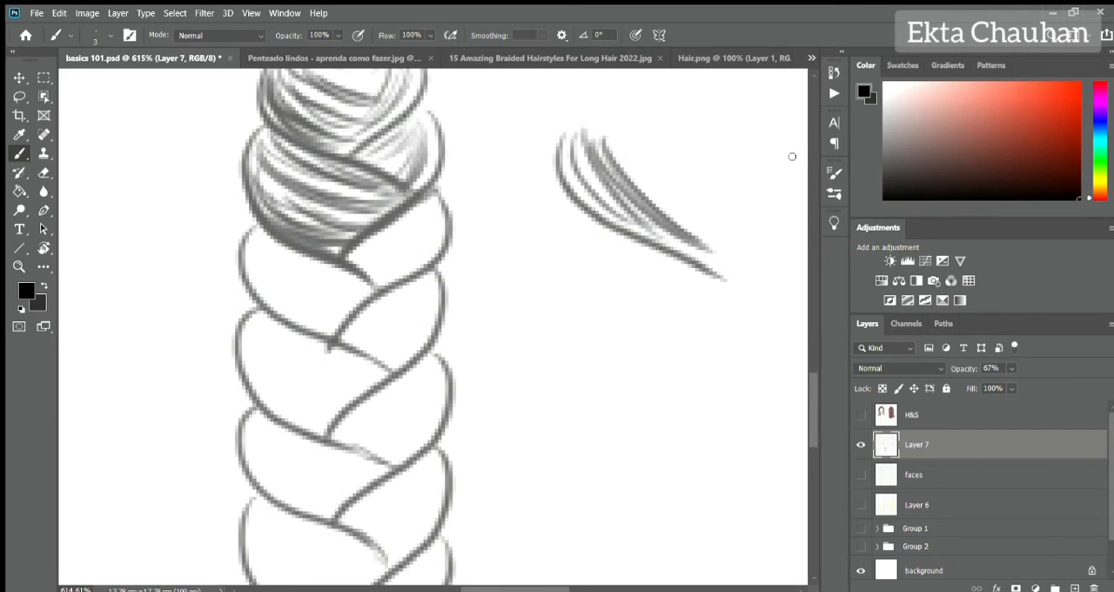
pyautogui.click(885, 162)
pyautogui.moveTo(485, 380); pyautogui.dragTo(478, 296)
pyautogui.moveTo(252, 235)
pyautogui.mouseDown()
pyautogui.moveTo(248, 273)
pyautogui.moveTo(262, 306)
pyautogui.mouseUp()
pyautogui.hotkey('ctrl', 'z')
pyautogui.click(1075, 587)
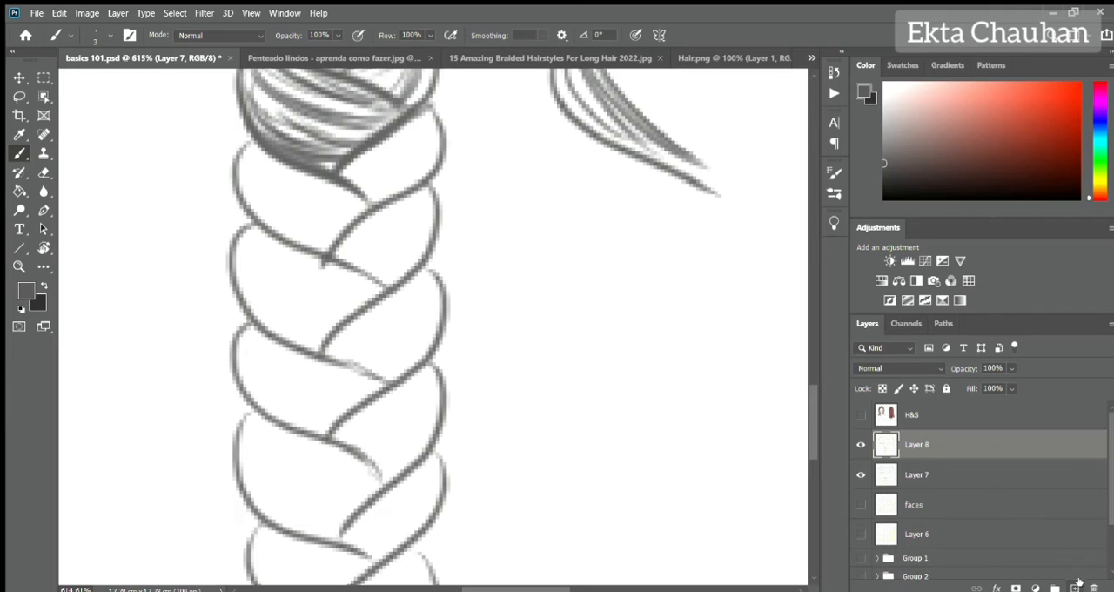
pyautogui.hotkey('ctrl', '[')
# Fill four adjoining middle braid sections with flat dark grey on Layer 8, using a size 10 brush.
pyautogui.press(']')
pyautogui.press(']')
pyautogui.press(']')
pyautogui.press(']')
pyautogui.press(']')
pyautogui.press(']')
pyautogui.press(']')
pyautogui.moveTo(256, 247)
pyautogui.mouseDown()
pyautogui.moveTo(288, 312)
pyautogui.moveTo(371, 307)
pyautogui.mouseUp()
pyautogui.moveTo(259, 341)
pyautogui.mouseDown()
pyautogui.moveTo(312, 372)
pyautogui.moveTo(373, 383)
pyautogui.mouseUp()
pyautogui.moveTo(350, 348)
pyautogui.mouseDown()
pyautogui.moveTo(427, 283)
pyautogui.moveTo(422, 344)
pyautogui.mouseUp()
pyautogui.moveTo(425, 392)
pyautogui.mouseDown()
pyautogui.moveTo(348, 455)
pyautogui.moveTo(425, 392)
pyautogui.mouseUp()
pyautogui.moveTo(487, 444); pyautogui.dragTo(537, 376)
# Raise Layer 7's opacity to 100% and paint a black shadow swatch labelled S beside the braid.
pyautogui.click(945, 445)
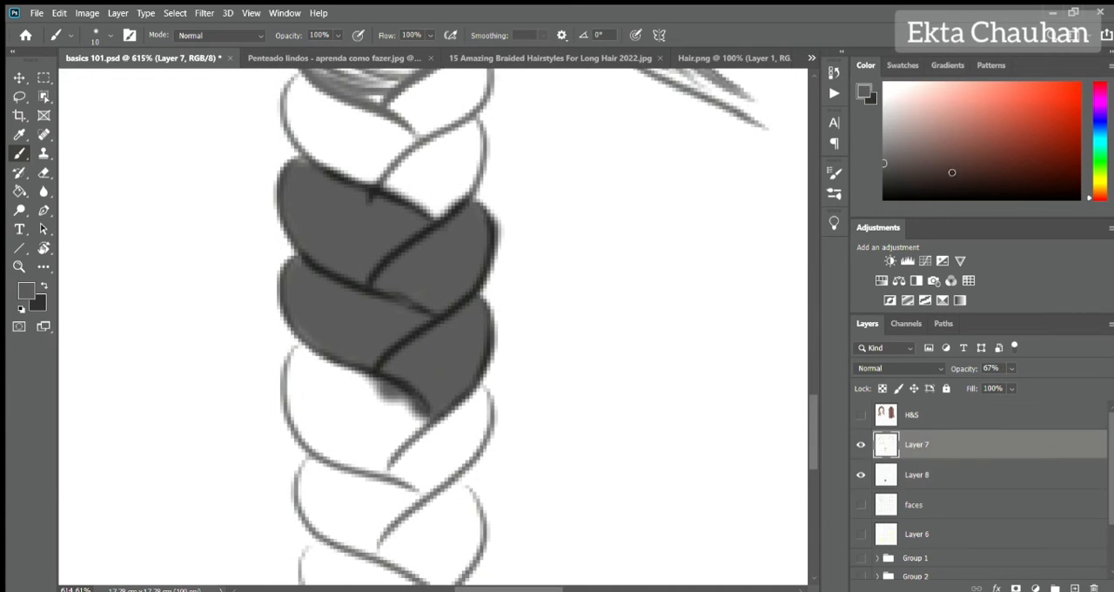
pyautogui.click(1079, 200)
pyautogui.moveTo(643, 208)
pyautogui.mouseDown()
pyautogui.moveTo(704, 216)
pyautogui.moveTo(669, 247)
pyautogui.mouseUp()
pyautogui.moveTo(971, 374); pyautogui.dragTo(1009, 374)
pyautogui.moveTo(629, 208)
pyautogui.mouseDown()
pyautogui.moveTo(685, 247)
pyautogui.moveTo(722, 218)
pyautogui.mouseUp()
pyautogui.moveTo(805, 219); pyautogui.dragTo(606, 247)
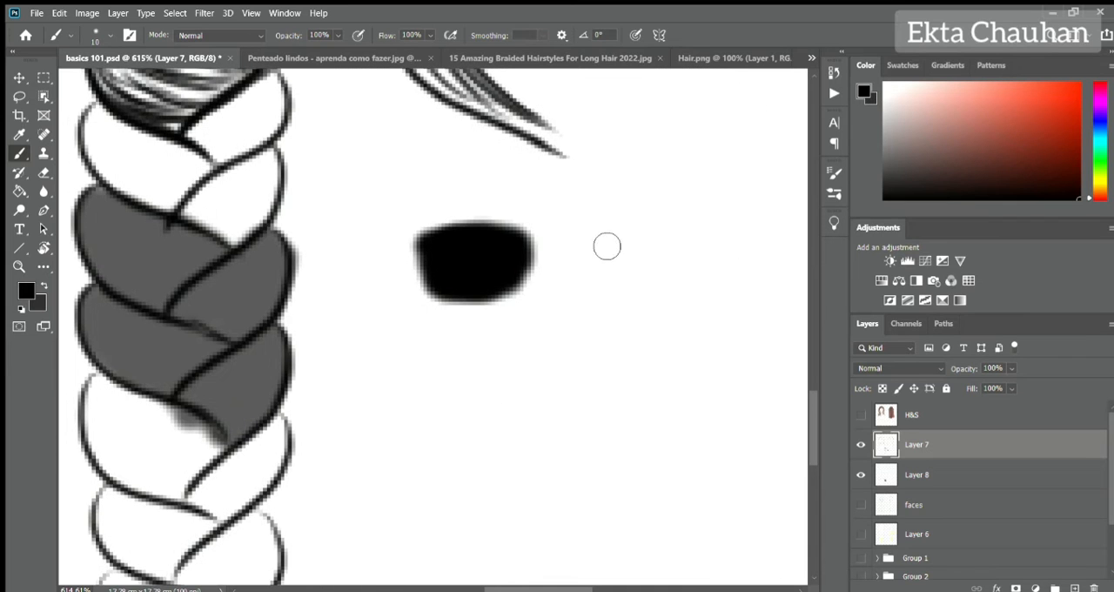
pyautogui.moveTo(650, 206); pyautogui.dragTo(593, 285)
# Paint a light grey highlight swatch directly below the black one and label it H.
pyautogui.moveTo(887, 108); pyautogui.dragTo(883, 129)
pyautogui.moveTo(443, 291)
pyautogui.mouseDown()
pyautogui.moveTo(456, 351)
pyautogui.moveTo(514, 305)
pyautogui.moveTo(543, 420)
pyautogui.mouseUp()
pyautogui.moveTo(607, 337); pyautogui.dragTo(590, 411)
pyautogui.moveTo(554, 383); pyautogui.dragTo(597, 368)
pyautogui.moveTo(371, 360); pyautogui.dragTo(517, 333)
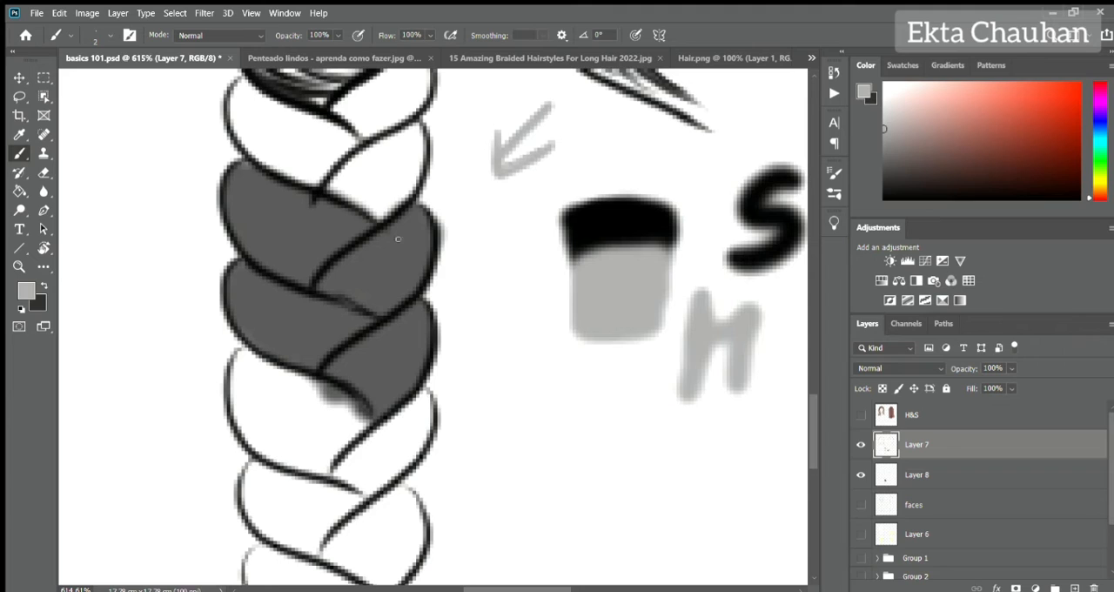
# Paint light grey highlight strokes across the middle of two neighbouring grey braid sections with a size 2 brush.
pyautogui.moveTo(405, 224)
pyautogui.mouseDown()
pyautogui.moveTo(387, 289)
pyautogui.moveTo(354, 255)
pyautogui.moveTo(331, 279)
pyautogui.moveTo(388, 259)
pyautogui.moveTo(395, 276)
pyautogui.moveTo(336, 319)
pyautogui.moveTo(295, 331)
pyautogui.mouseUp()
pyautogui.moveTo(320, 337)
pyautogui.mouseDown()
pyautogui.moveTo(284, 352)
pyautogui.moveTo(307, 308)
pyautogui.mouseUp()
pyautogui.moveTo(305, 355); pyautogui.dragTo(277, 346)
# Shade the outer edges and inner ends of the two highlighted braid sections with black hair strokes.
pyautogui.click(1026, 188)
pyautogui.moveTo(237, 316)
pyautogui.mouseDown()
pyautogui.moveTo(303, 358)
pyautogui.moveTo(316, 354)
pyautogui.mouseUp()
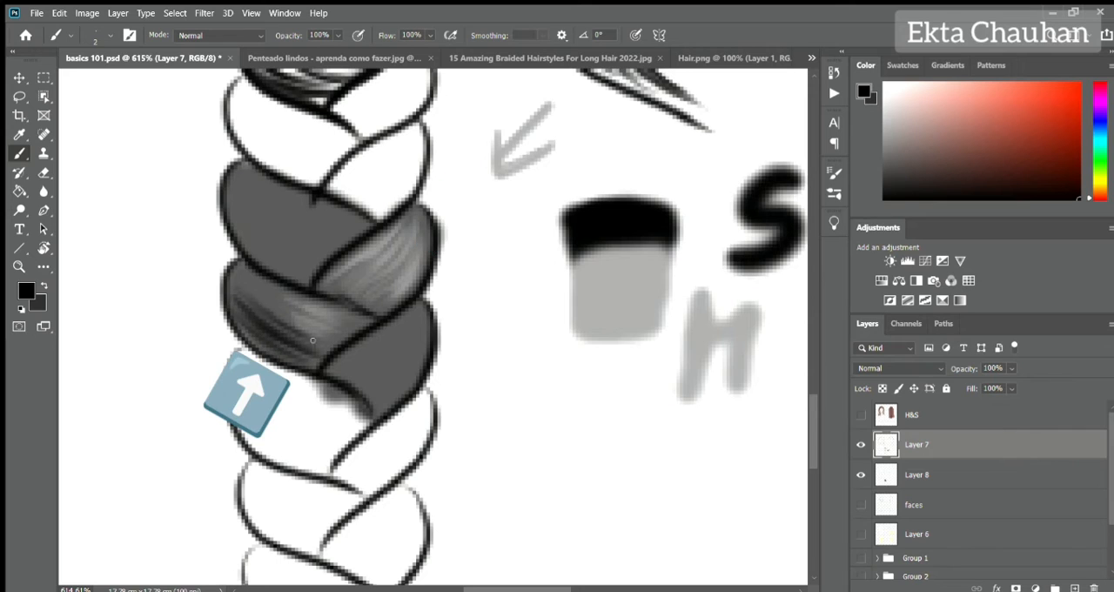
pyautogui.moveTo(241, 290); pyautogui.dragTo(320, 340)
pyautogui.moveTo(246, 278); pyautogui.dragTo(348, 318)
pyautogui.moveTo(247, 327); pyautogui.dragTo(315, 362)
pyautogui.moveTo(385, 261); pyautogui.dragTo(319, 291)
pyautogui.moveTo(418, 277)
pyautogui.mouseDown()
pyautogui.moveTo(372, 289)
pyautogui.moveTo(406, 292)
pyautogui.mouseUp()
# Strengthen the highlight on the lower left grey section with light grey strokes sampled from the swatch.
pyautogui.keyDown('alt'); pyautogui.click(657, 270); pyautogui.keyUp('alt')
pyautogui.moveTo(305, 308); pyautogui.dragTo(283, 296)
pyautogui.moveTo(329, 331); pyautogui.dragTo(249, 292)
pyautogui.moveTo(310, 324)
pyautogui.mouseDown()
pyautogui.moveTo(255, 287)
pyautogui.moveTo(274, 304)
pyautogui.mouseUp()
# Deepen the shadows of the lower left and upper right grey sections with fine black strands.
pyautogui.keyDown('alt'); pyautogui.click(620, 231); pyautogui.keyUp('alt')
pyautogui.moveTo(249, 272); pyautogui.dragTo(284, 297)
pyautogui.moveTo(253, 290); pyautogui.dragTo(354, 332)
pyautogui.moveTo(383, 247)
pyautogui.mouseDown()
pyautogui.moveTo(338, 273)
pyautogui.moveTo(371, 282)
pyautogui.mouseUp()
pyautogui.moveTo(423, 272); pyautogui.dragTo(392, 291)
pyautogui.keyDown('alt'); pyautogui.click(639, 274); pyautogui.keyUp('alt')
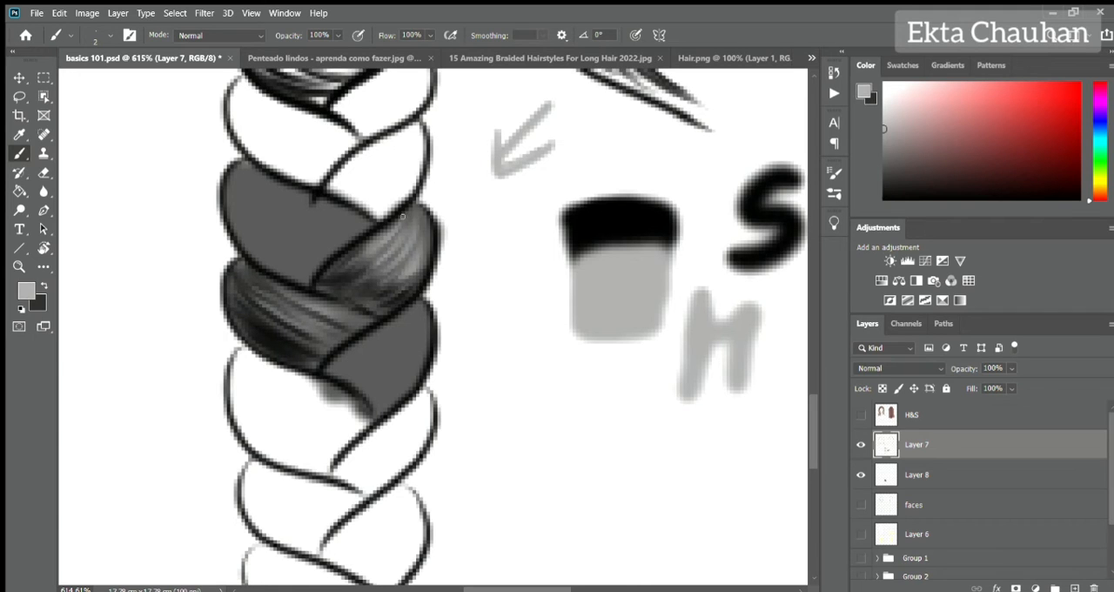
pyautogui.keyDown('alt'); pyautogui.click(585, 224); pyautogui.keyUp('alt')
pyautogui.moveTo(421, 223)
pyautogui.mouseDown()
pyautogui.moveTo(373, 282)
pyautogui.moveTo(390, 296)
pyautogui.mouseUp()
pyautogui.moveTo(423, 435); pyautogui.dragTo(444, 383)
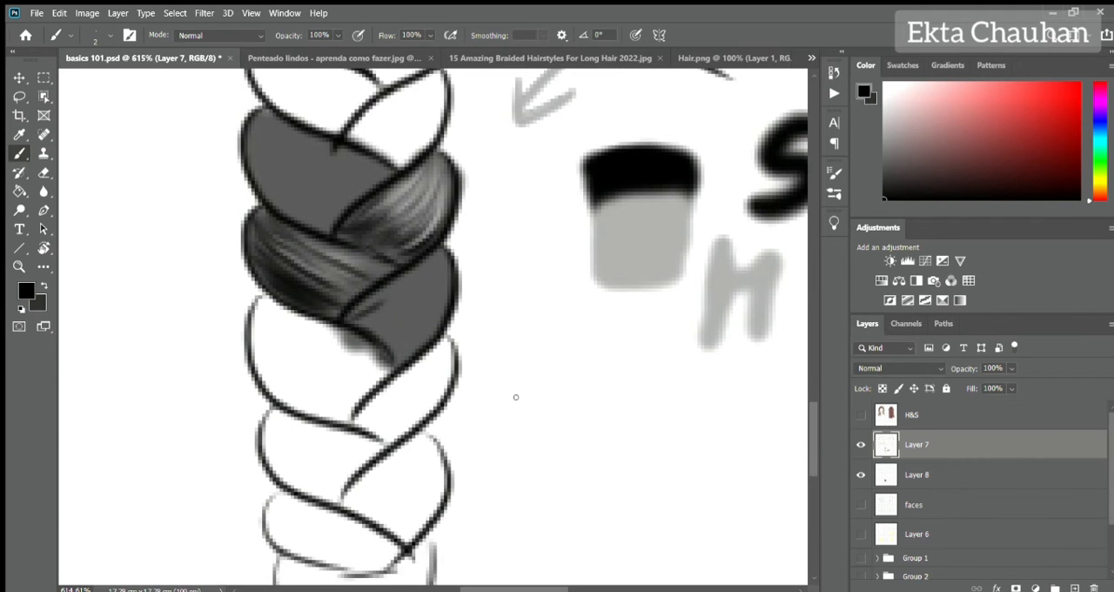
# Draw a crescent strand diagram below the swatches with a black lower end, a light grey tip and a small arrow.
pyautogui.moveTo(516, 400); pyautogui.dragTo(623, 331)
pyautogui.moveTo(514, 401)
pyautogui.mouseDown()
pyautogui.moveTo(620, 331)
pyautogui.moveTo(524, 444)
pyautogui.moveTo(625, 329)
pyautogui.mouseUp()
pyautogui.moveTo(672, 305); pyautogui.dragTo(658, 332)
pyautogui.moveTo(654, 315); pyautogui.dragTo(674, 328)
pyautogui.moveTo(517, 409)
pyautogui.mouseDown()
pyautogui.moveTo(552, 446)
pyautogui.moveTo(599, 432)
pyautogui.moveTo(524, 434)
pyautogui.mouseUp()
pyautogui.moveTo(575, 442); pyautogui.dragTo(611, 426)
pyautogui.keyDown('alt'); pyautogui.click(651, 222); pyautogui.keyUp('alt')
pyautogui.moveTo(625, 336)
pyautogui.mouseDown()
pyautogui.moveTo(583, 385)
pyautogui.moveTo(627, 404)
pyautogui.moveTo(593, 379)
pyautogui.moveTo(620, 399)
pyautogui.moveTo(601, 401)
pyautogui.mouseUp()
# Highlight the lower right grey braid section with light grey strands that follow its curve.
pyautogui.moveTo(436, 254); pyautogui.dragTo(402, 285)
pyautogui.moveTo(447, 258)
pyautogui.mouseDown()
pyautogui.moveTo(390, 287)
pyautogui.moveTo(425, 327)
pyautogui.mouseUp()
pyautogui.moveTo(434, 284); pyautogui.dragTo(417, 312)
# Shade the inner and lower ends of the lower right braid section in black and touch up its light grey highlight.
pyautogui.keyDown('alt'); pyautogui.click(643, 174); pyautogui.keyUp('alt')
pyautogui.moveTo(351, 319); pyautogui.dragTo(400, 307)
pyautogui.moveTo(374, 334); pyautogui.dragTo(409, 315)
pyautogui.moveTo(390, 358); pyautogui.dragTo(436, 324)
pyautogui.moveTo(389, 344)
pyautogui.mouseDown()
pyautogui.moveTo(439, 306)
pyautogui.moveTo(423, 305)
pyautogui.mouseUp()
pyautogui.moveTo(352, 319)
pyautogui.mouseDown()
pyautogui.moveTo(379, 333)
pyautogui.moveTo(407, 320)
pyautogui.moveTo(413, 284)
pyautogui.mouseUp()
pyautogui.moveTo(359, 329); pyautogui.dragTo(413, 312)
pyautogui.keyDown('alt'); pyautogui.click(648, 224); pyautogui.keyUp('alt')
pyautogui.moveTo(427, 268)
pyautogui.mouseDown()
pyautogui.moveTo(376, 310)
pyautogui.moveTo(386, 327)
pyautogui.mouseUp()
pyautogui.moveTo(461, 222); pyautogui.dragTo(458, 323)
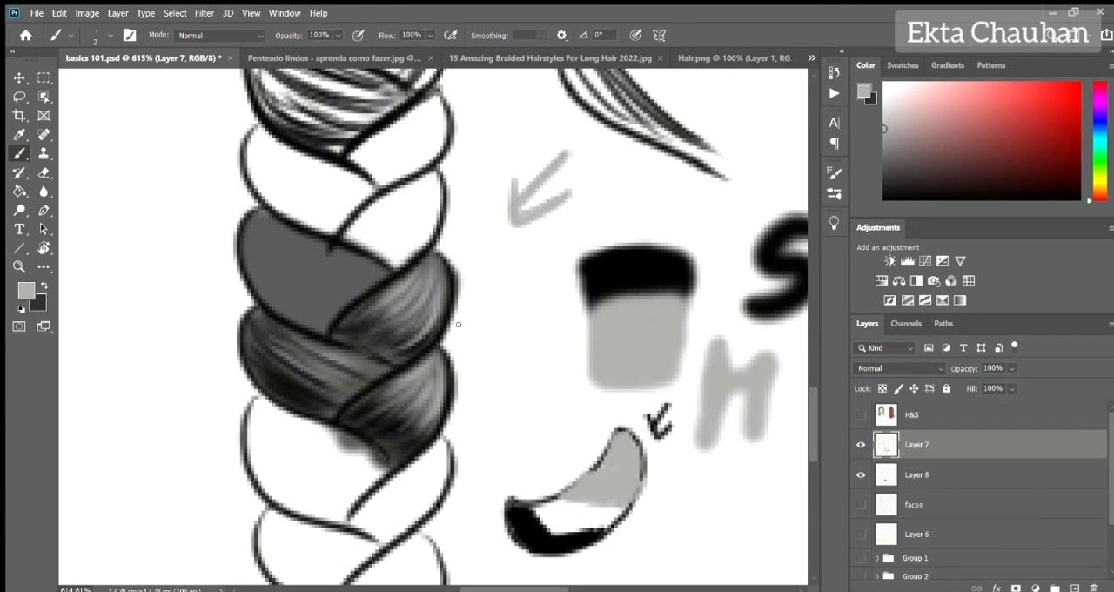
# Shade the upper left grey braid section along its outer and lower edges with black strands.
pyautogui.keyDown('alt'); pyautogui.click(640, 274); pyautogui.keyUp('alt')
pyautogui.moveTo(247, 237); pyautogui.dragTo(274, 300)
pyautogui.moveTo(244, 230); pyautogui.dragTo(286, 315)
pyautogui.moveTo(247, 263); pyautogui.dragTo(280, 218)
pyautogui.moveTo(262, 277); pyautogui.dragTo(326, 325)
pyautogui.moveTo(260, 259)
pyautogui.mouseDown()
pyautogui.moveTo(326, 331)
pyautogui.moveTo(331, 321)
pyautogui.mouseUp()
pyautogui.moveTo(268, 254); pyautogui.dragTo(337, 312)
# Add light grey highlight strands across the middle of the upper left braid section, blending them into its shadows.
pyautogui.keyDown('alt'); pyautogui.click(596, 311); pyautogui.keyUp('alt')
pyautogui.moveTo(267, 221); pyautogui.dragTo(365, 273)
pyautogui.moveTo(273, 238); pyautogui.dragTo(369, 288)
pyautogui.moveTo(276, 252); pyautogui.dragTo(357, 296)
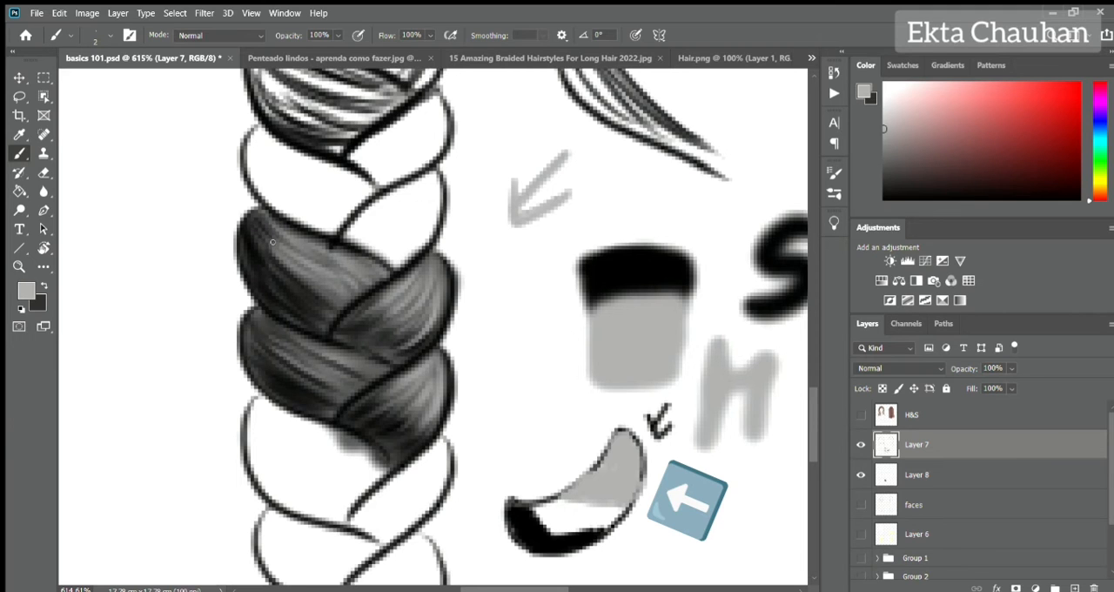
pyautogui.moveTo(255, 222); pyautogui.dragTo(296, 256)
pyautogui.moveTo(261, 246)
pyautogui.mouseDown()
pyautogui.moveTo(358, 282)
pyautogui.moveTo(313, 276)
pyautogui.moveTo(339, 293)
pyautogui.moveTo(304, 289)
pyautogui.mouseUp()
pyautogui.keyDown('alt'); pyautogui.click(687, 277); pyautogui.keyUp('alt')
pyautogui.keyDown('alt'); pyautogui.click(620, 322); pyautogui.keyUp('alt')
pyautogui.moveTo(252, 233); pyautogui.dragTo(322, 296)
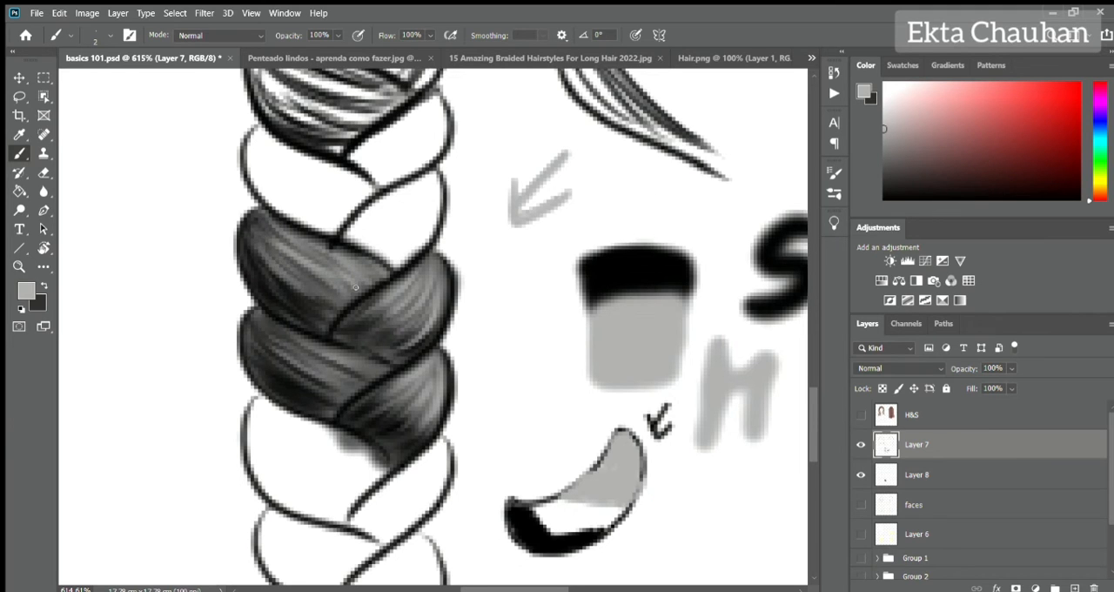
pyautogui.scroll(-5, 400, 288)
pyautogui.scroll(-5, 485, 491)
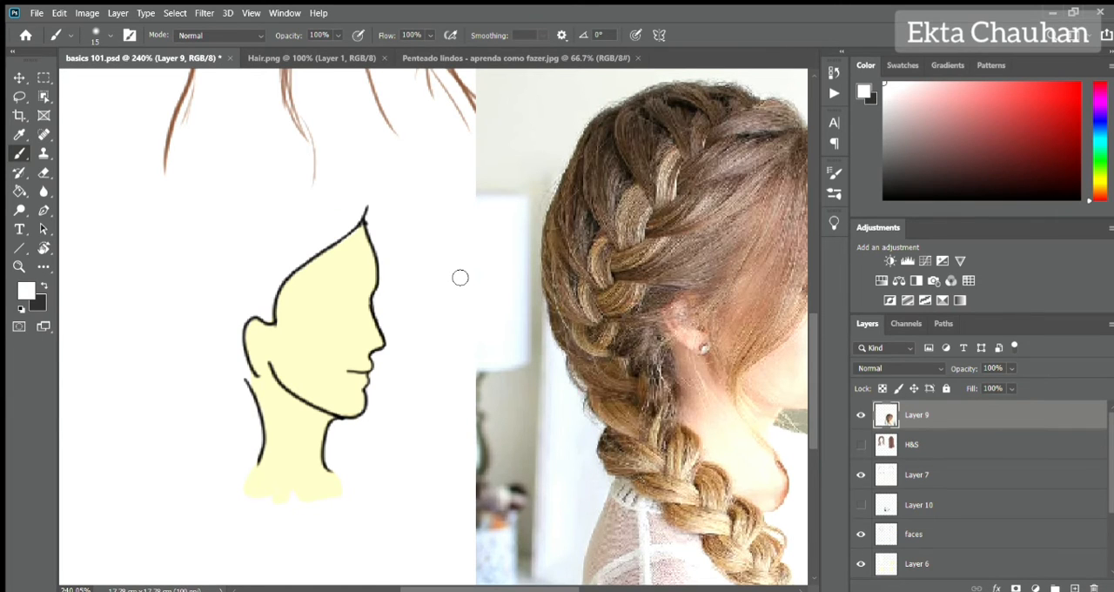
# Sketch the front fringe across the profile head's forehead on Layer 7 in light brown with a size 6 brush.
pyautogui.moveTo(717, 209)
pyautogui.keyDown('alt'); pyautogui.mouseDown()
pyautogui.moveTo(781, 291)
pyautogui.moveTo(679, 450)
pyautogui.moveTo(677, 438)
pyautogui.mouseUp(); pyautogui.keyUp('alt')
pyautogui.press('[')
pyautogui.press('[')
pyautogui.press('[')
pyautogui.press('[')
pyautogui.click(917, 474)
pyautogui.moveTo(484, 269)
pyautogui.mouseDown()
pyautogui.moveTo(333, 232)
pyautogui.moveTo(440, 240)
pyautogui.mouseUp()
pyautogui.press('[')
pyautogui.moveTo(253, 329); pyautogui.dragTo(329, 196)
pyautogui.moveTo(246, 327)
pyautogui.mouseDown()
pyautogui.moveTo(272, 231)
pyautogui.moveTo(327, 236)
pyautogui.mouseUp()
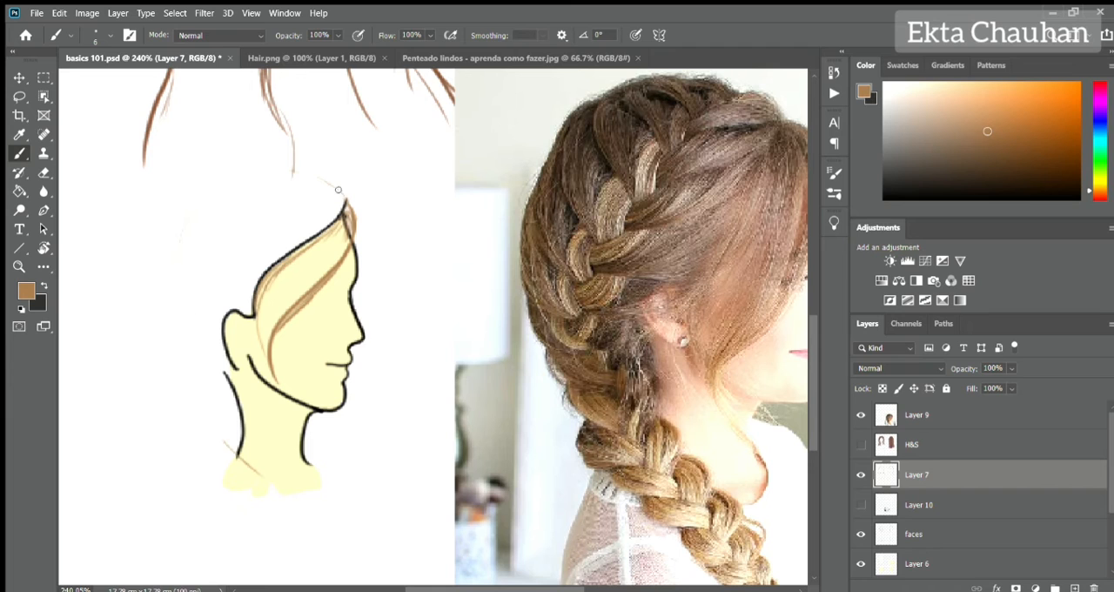
# Outline the crown and the back of the hair on the profile head, tapering past the neck to a point.
pyautogui.moveTo(339, 190); pyautogui.dragTo(183, 231)
pyautogui.moveTo(233, 171)
pyautogui.mouseDown()
pyautogui.moveTo(172, 269)
pyautogui.moveTo(229, 445)
pyautogui.mouseUp()
pyautogui.moveTo(373, 390); pyautogui.dragTo(353, 243)
pyautogui.moveTo(207, 302); pyautogui.dragTo(259, 378)
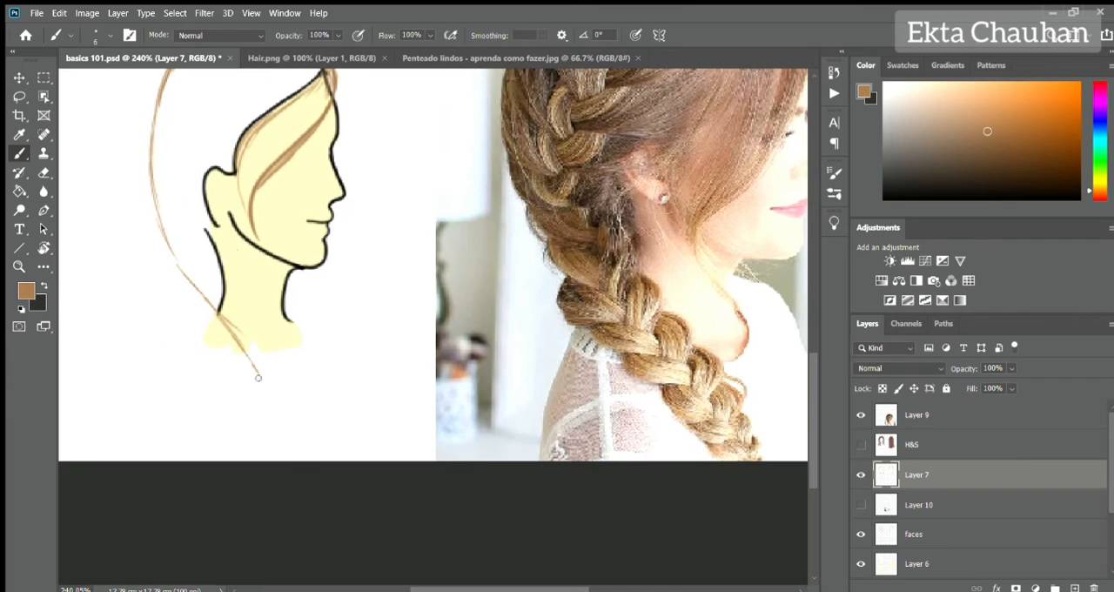
pyautogui.moveTo(255, 320); pyautogui.dragTo(294, 428)
pyautogui.moveTo(165, 273); pyautogui.dragTo(294, 429)
# Reinforce the back hair outline and draw the inner edge of the lower hair from behind the ear down.
pyautogui.moveTo(151, 199); pyautogui.dragTo(160, 261)
pyautogui.moveTo(208, 123)
pyautogui.mouseDown()
pyautogui.moveTo(222, 187)
pyautogui.moveTo(163, 275)
pyautogui.mouseUp()
pyautogui.moveTo(170, 158); pyautogui.dragTo(156, 266)
pyautogui.moveTo(214, 98)
pyautogui.mouseDown()
pyautogui.moveTo(184, 131)
pyautogui.moveTo(222, 386)
pyautogui.mouseUp()
pyautogui.moveTo(237, 296); pyautogui.dragTo(316, 482)
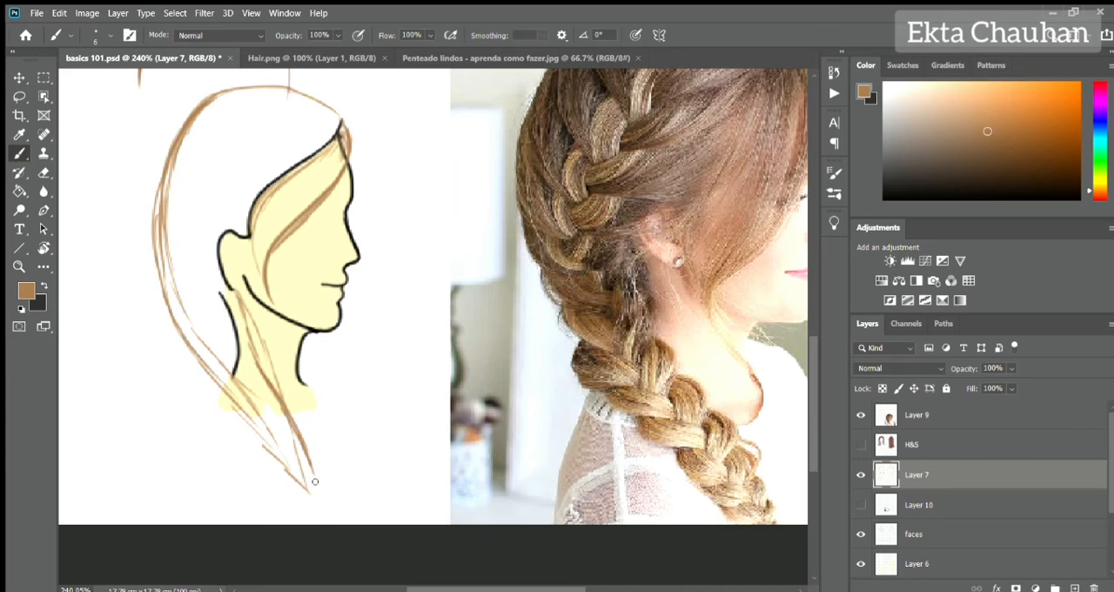
# Add a new layer above Layer 7, lower Layer 7's opacity and make the new layer active.
pyautogui.click(907, 417)
pyautogui.click(908, 445)
pyautogui.click(911, 474)
pyautogui.click(1075, 589)
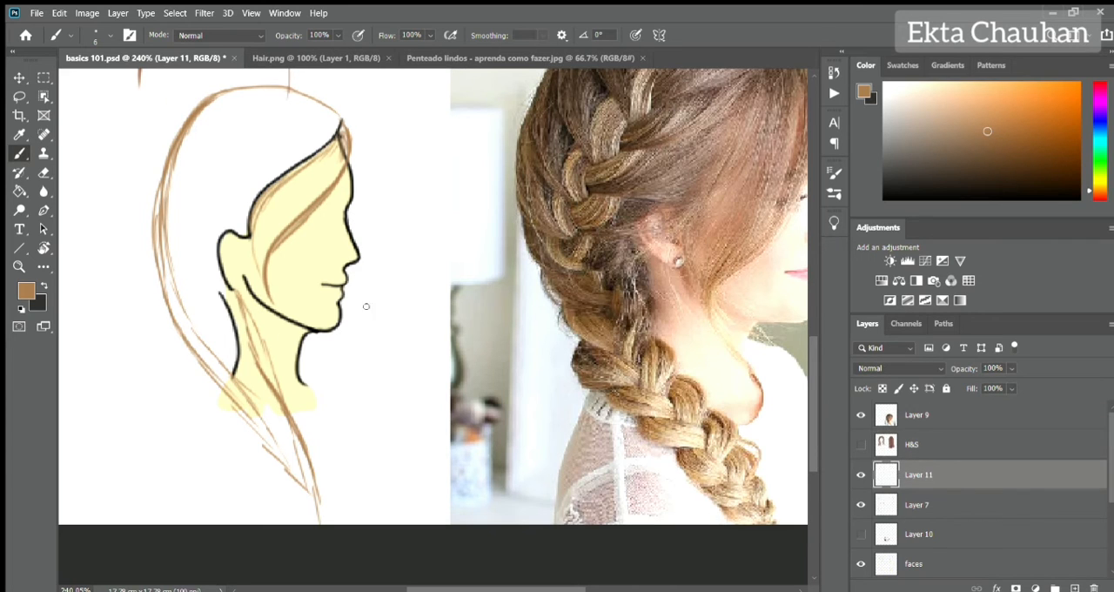
pyautogui.moveTo(366, 307); pyautogui.dragTo(416, 325)
pyautogui.click(917, 505)
pyautogui.moveTo(968, 370); pyautogui.dragTo(939, 370)
pyautogui.click(919, 475)
# Fill the front of the crown and the fringe with light brown strands on Layer 11, following the hair direction.
pyautogui.moveTo(265, 128)
pyautogui.mouseDown()
pyautogui.moveTo(304, 118)
pyautogui.moveTo(391, 130)
pyautogui.moveTo(305, 185)
pyautogui.mouseUp()
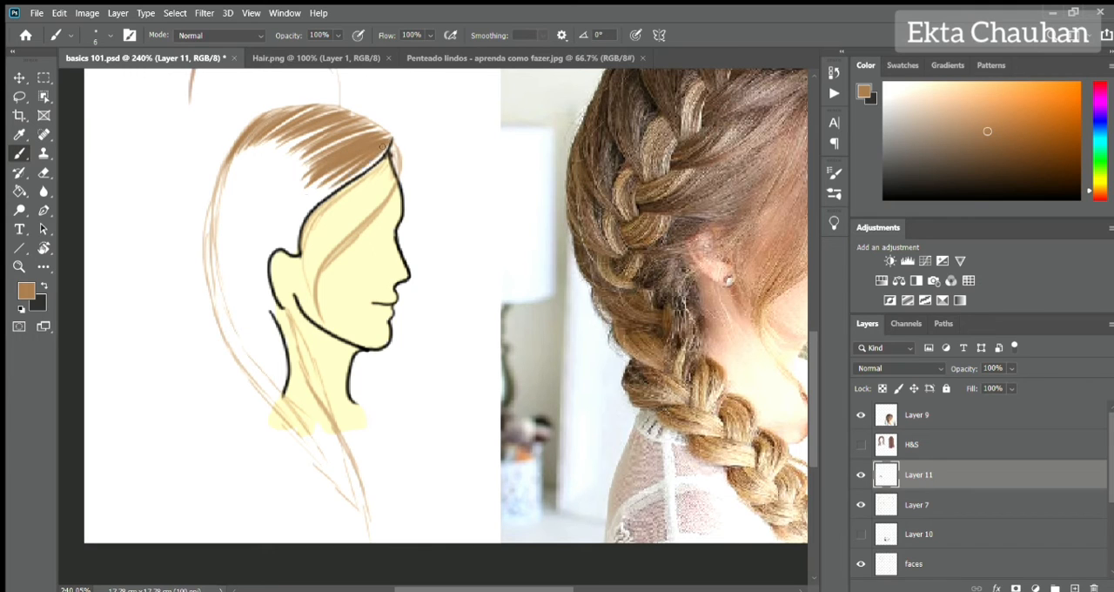
pyautogui.moveTo(384, 153); pyautogui.dragTo(296, 253)
pyautogui.moveTo(334, 199); pyautogui.dragTo(305, 304)
pyautogui.moveTo(397, 153); pyautogui.dragTo(323, 310)
pyautogui.moveTo(385, 172); pyautogui.dragTo(325, 251)
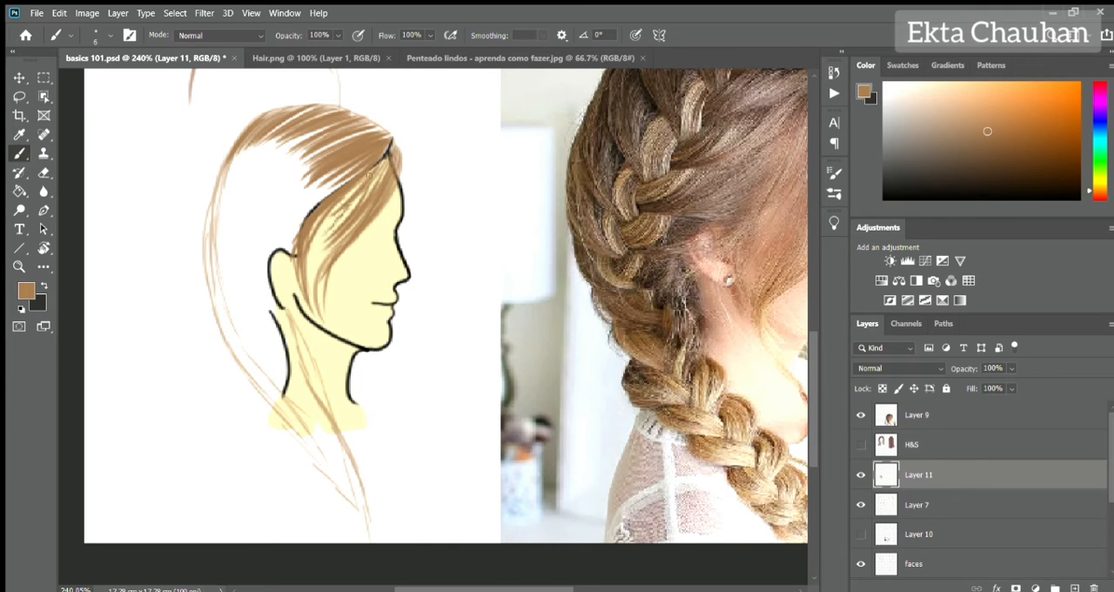
pyautogui.moveTo(361, 192); pyautogui.dragTo(307, 319)
pyautogui.moveTo(370, 171); pyautogui.dragTo(311, 284)
# Fill the back of the crown and the area above the ear with light brown strands on Layer 11.
pyautogui.moveTo(253, 133)
pyautogui.mouseDown()
pyautogui.moveTo(216, 279)
pyautogui.moveTo(209, 270)
pyautogui.mouseUp()
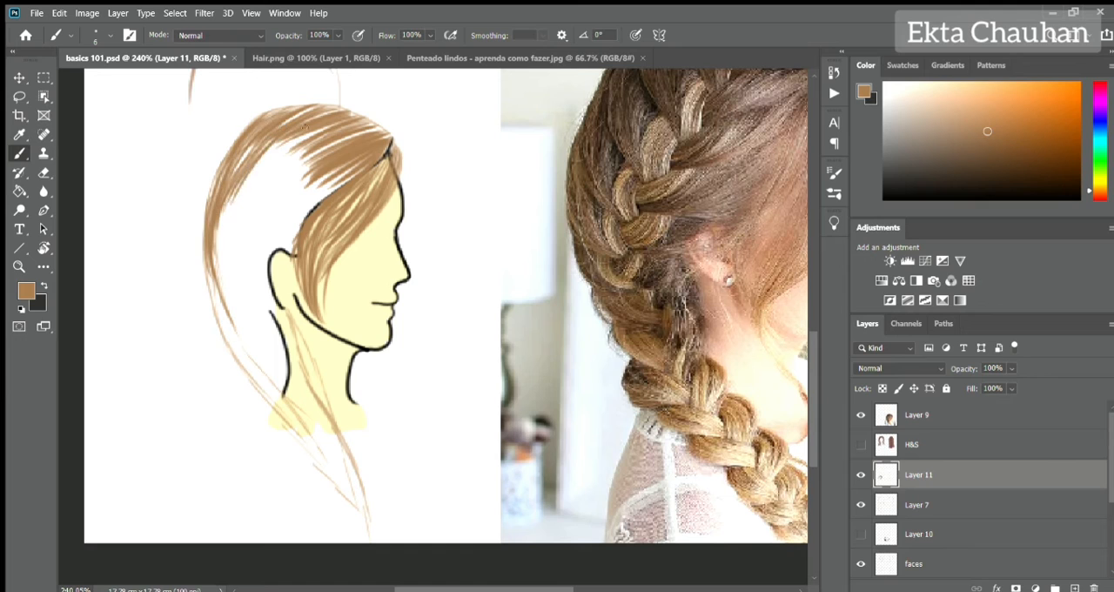
pyautogui.moveTo(300, 129)
pyautogui.mouseDown()
pyautogui.moveTo(224, 226)
pyautogui.moveTo(233, 244)
pyautogui.mouseUp()
pyautogui.moveTo(336, 170)
pyautogui.mouseDown()
pyautogui.moveTo(252, 257)
pyautogui.moveTo(305, 255)
pyautogui.mouseUp()
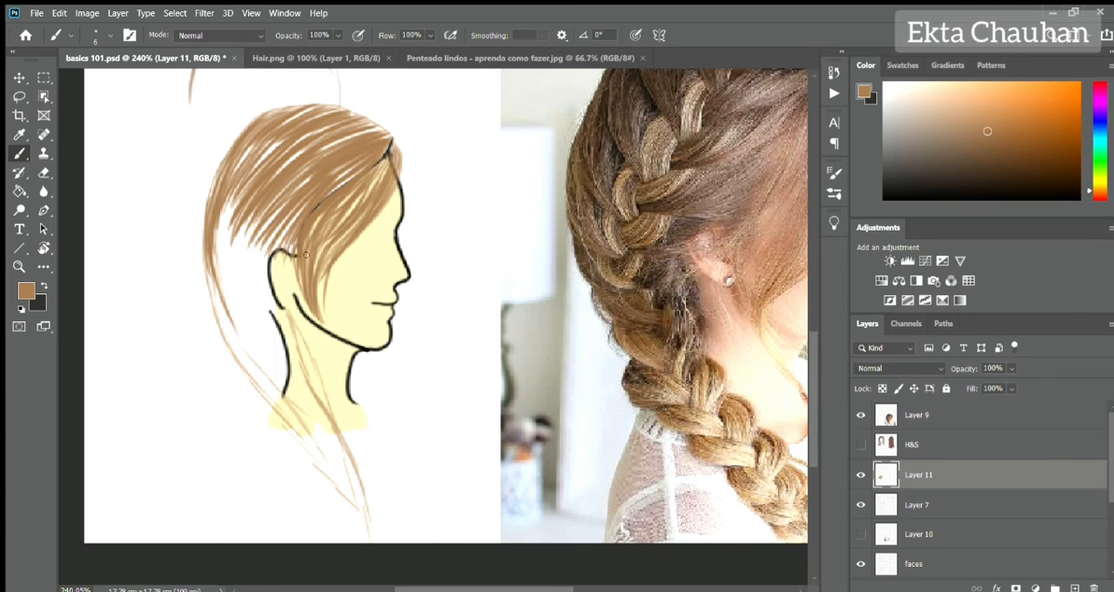
# Fill the hair behind the ear with light brown strands, narrowing along the back outline towards the neck.
pyautogui.moveTo(225, 230)
pyautogui.mouseDown()
pyautogui.moveTo(254, 383)
pyautogui.moveTo(292, 431)
pyautogui.mouseUp()
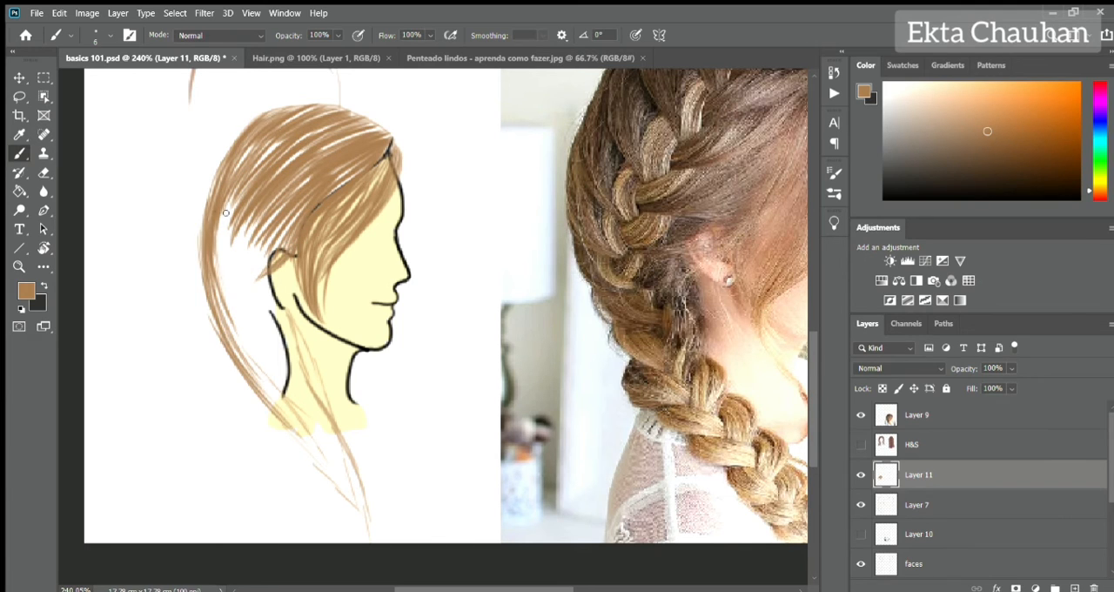
pyautogui.moveTo(228, 204)
pyautogui.mouseDown()
pyautogui.moveTo(216, 308)
pyautogui.moveTo(284, 317)
pyautogui.mouseUp()
pyautogui.moveTo(293, 223); pyautogui.dragTo(238, 313)
pyautogui.moveTo(283, 275)
pyautogui.mouseDown()
pyautogui.moveTo(258, 328)
pyautogui.moveTo(263, 369)
pyautogui.moveTo(200, 364)
pyautogui.mouseUp()
pyautogui.moveTo(215, 289); pyautogui.dragTo(225, 303)
pyautogui.moveTo(261, 266)
pyautogui.mouseDown()
pyautogui.moveTo(228, 352)
pyautogui.moveTo(252, 346)
pyautogui.mouseUp()
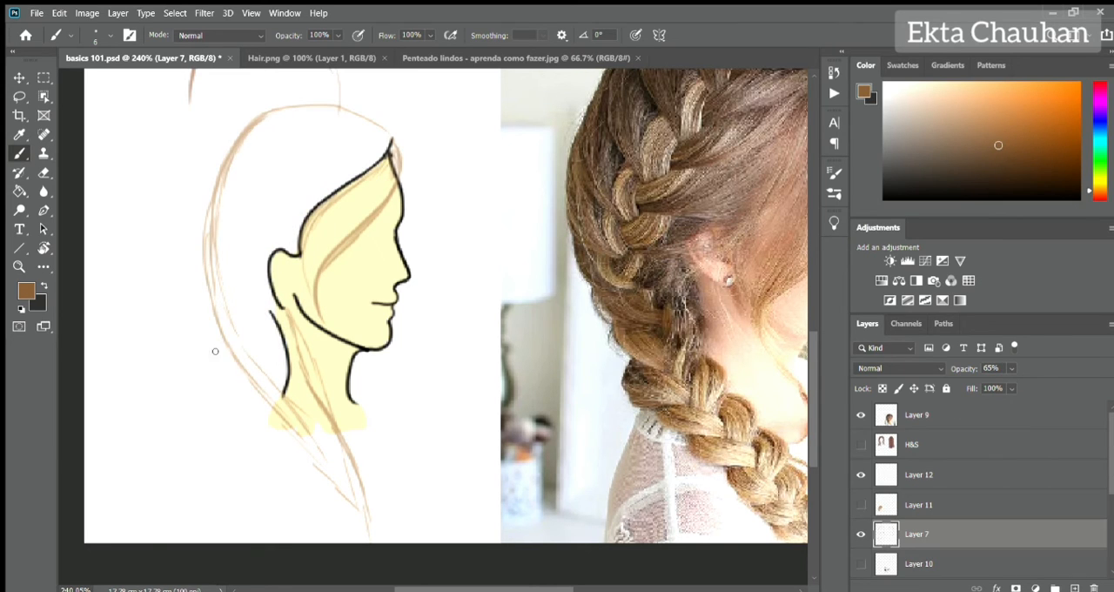
# Reinforce the lower back hair edge on Layer 7 and sketch guide strands along the hairline and behind the ear.
pyautogui.moveTo(252, 376); pyautogui.dragTo(215, 323)
pyautogui.moveTo(286, 311); pyautogui.dragTo(296, 368)
pyautogui.moveTo(296, 348)
pyautogui.mouseDown()
pyautogui.moveTo(308, 400)
pyautogui.moveTo(252, 419)
pyautogui.mouseUp()
pyautogui.moveTo(237, 318)
pyautogui.mouseDown()
pyautogui.moveTo(320, 232)
pyautogui.moveTo(219, 331)
pyautogui.moveTo(320, 217)
pyautogui.mouseUp()
pyautogui.moveTo(182, 234); pyautogui.dragTo(188, 416)
pyautogui.moveTo(219, 326); pyautogui.dragTo(211, 377)
pyautogui.moveTo(228, 320); pyautogui.dragTo(228, 381)
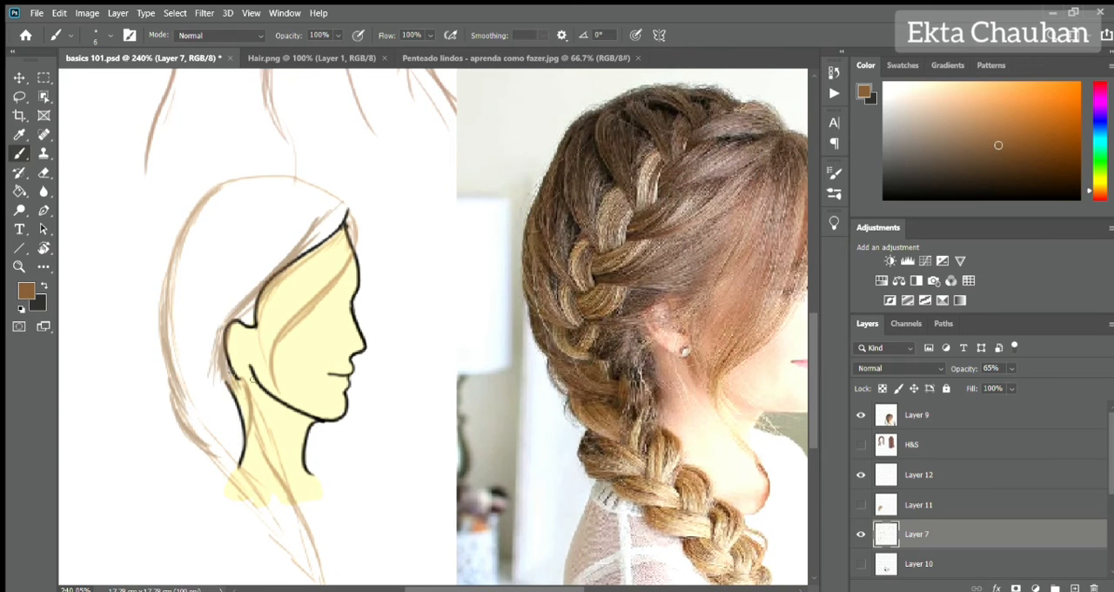
# Sketch a zigzag braid guide on Layer 12 from the front of the crown to behind the ear, undoing the last stroke.
pyautogui.click(923, 475)
pyautogui.moveTo(291, 183); pyautogui.dragTo(252, 109)
pyautogui.moveTo(268, 111); pyautogui.dragTo(270, 133)
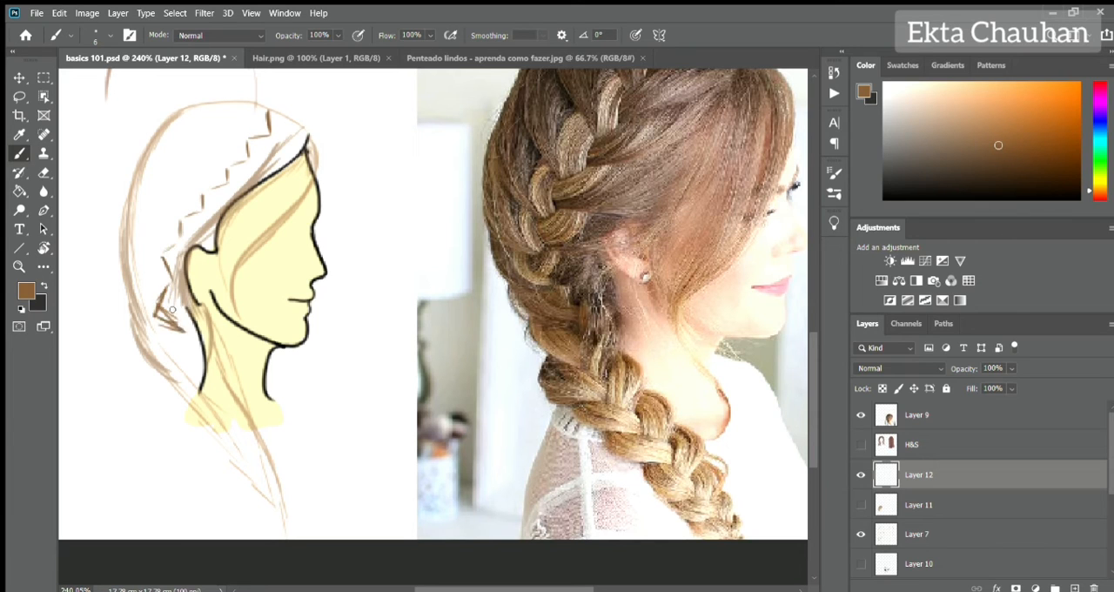
pyautogui.hotkey('ctrl', 'z')
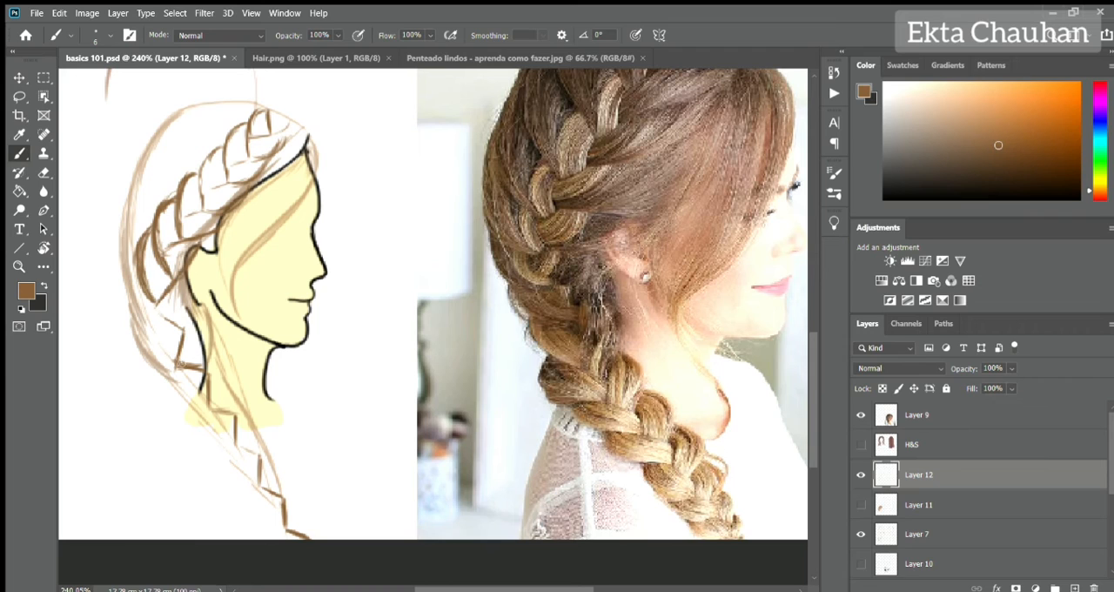
# Draw curved braid segments around the zigzag guide, from behind the ear past the neck to the hair's lower end.
pyautogui.moveTo(139, 303); pyautogui.dragTo(176, 360)
pyautogui.moveTo(148, 294); pyautogui.dragTo(184, 325)
pyautogui.moveTo(192, 313); pyautogui.dragTo(204, 389)
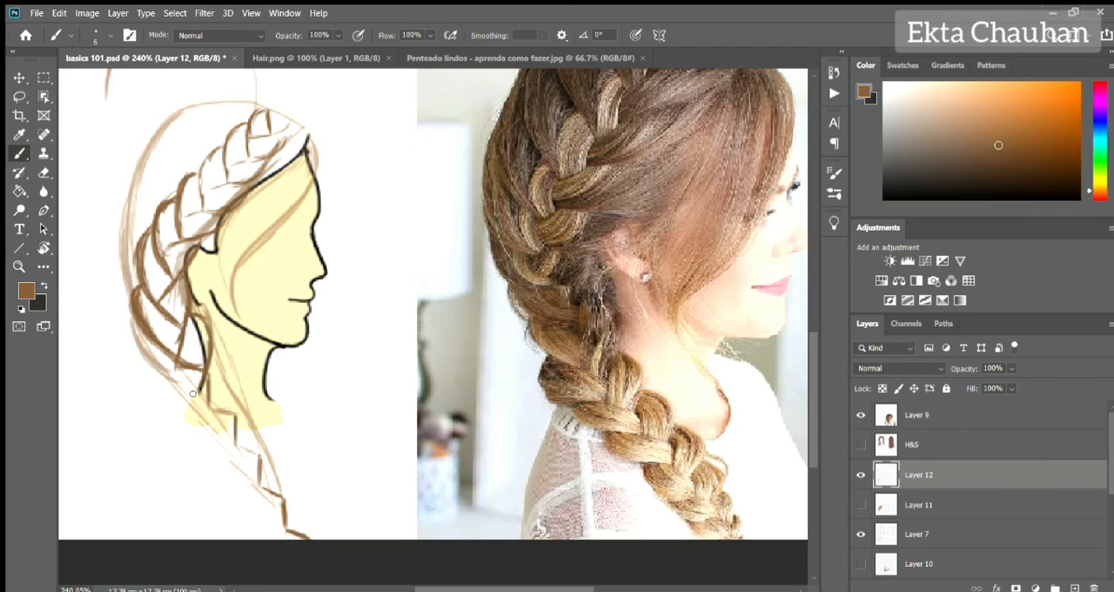
pyautogui.moveTo(145, 344); pyautogui.dragTo(163, 384)
pyautogui.moveTo(149, 371)
pyautogui.mouseDown()
pyautogui.moveTo(206, 391)
pyautogui.moveTo(212, 412)
pyautogui.mouseUp()
pyautogui.moveTo(159, 386)
pyautogui.mouseDown()
pyautogui.moveTo(166, 416)
pyautogui.moveTo(233, 423)
pyautogui.mouseUp()
pyautogui.moveTo(229, 393); pyautogui.dragTo(236, 448)
pyautogui.moveTo(178, 422); pyautogui.dragTo(296, 503)
pyautogui.moveTo(228, 492); pyautogui.dragTo(303, 527)
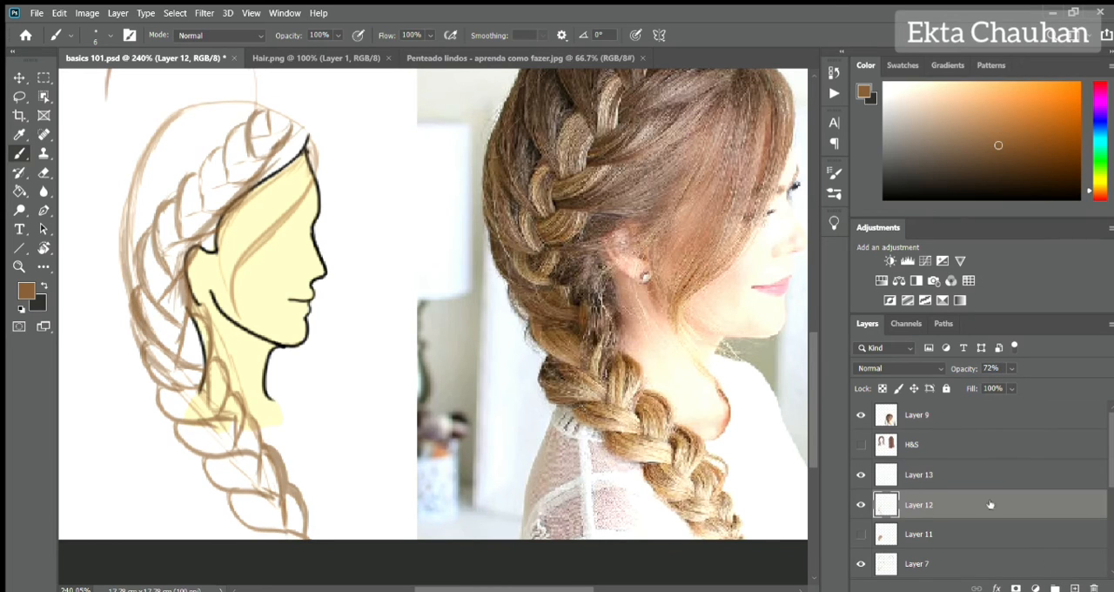
# Trace the upper braid segments on Layer 13 from the forehead to above the ear, erasing stray overlaps.
pyautogui.click(991, 474)
pyautogui.moveTo(271, 109); pyautogui.dragTo(261, 235)
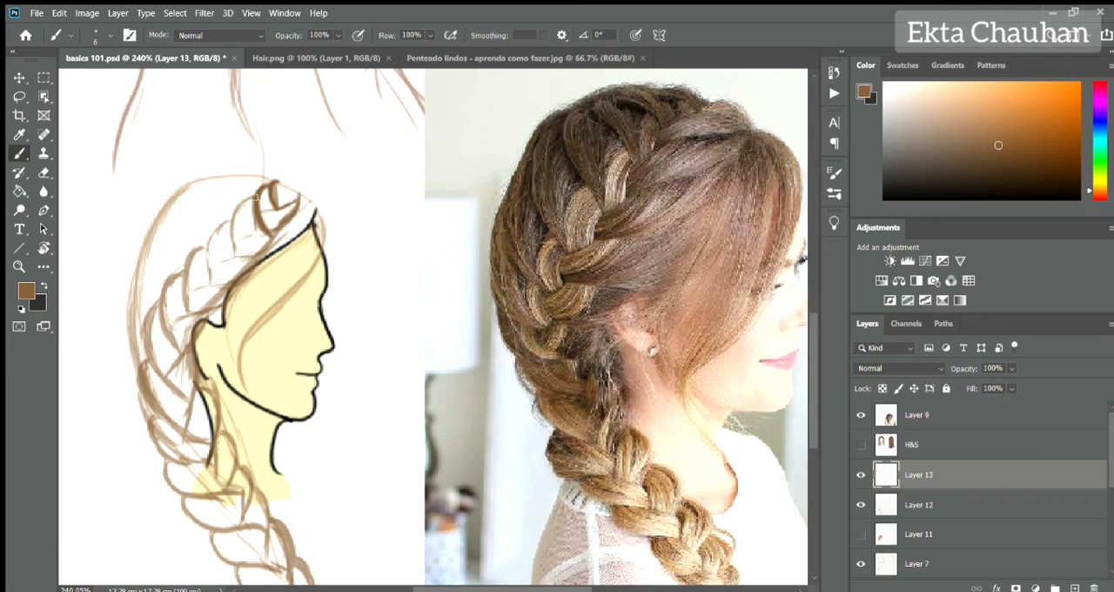
pyautogui.moveTo(252, 192); pyautogui.dragTo(276, 234)
pyautogui.moveTo(207, 286)
pyautogui.mouseDown()
pyautogui.moveTo(235, 223)
pyautogui.moveTo(191, 321)
pyautogui.mouseUp()
pyautogui.moveTo(228, 299); pyautogui.dragTo(169, 328)
pyautogui.moveTo(184, 273); pyautogui.dragTo(184, 340)
pyautogui.press('e')
pyautogui.moveTo(204, 291)
pyautogui.mouseDown()
pyautogui.moveTo(292, 208)
pyautogui.moveTo(225, 228)
pyautogui.moveTo(294, 195)
pyautogui.mouseUp()
pyautogui.press('b')
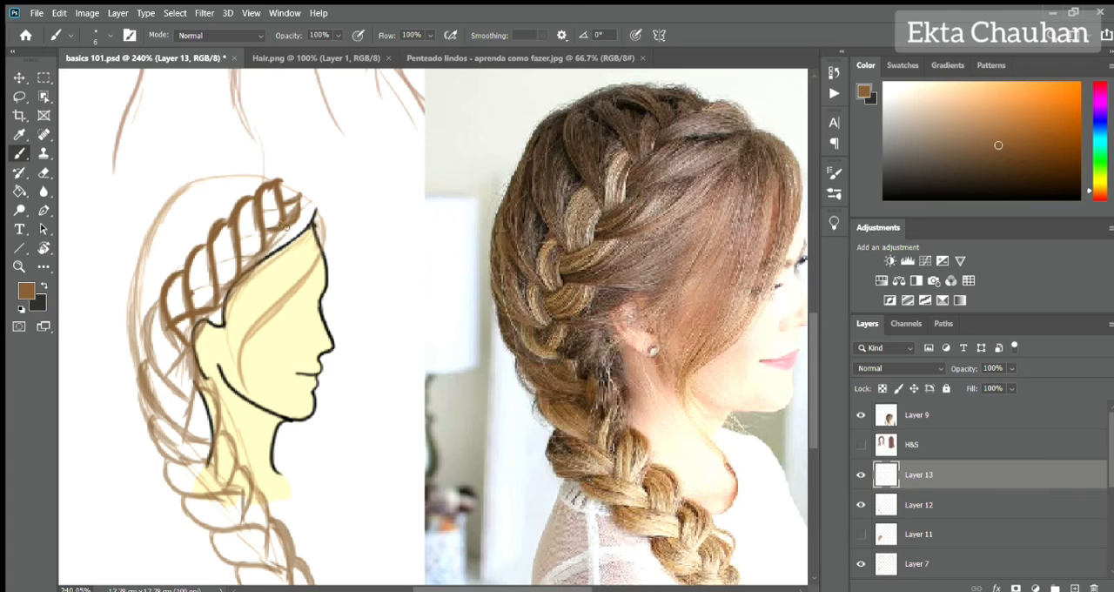
# Trace the outer segments of the braid on Layer 13, from the back of the head down to the lower end.
pyautogui.moveTo(253, 280)
pyautogui.mouseDown()
pyautogui.moveTo(195, 314)
pyautogui.moveTo(141, 376)
pyautogui.moveTo(135, 428)
pyautogui.mouseUp()
pyautogui.moveTo(211, 406)
pyautogui.mouseDown()
pyautogui.moveTo(191, 484)
pyautogui.moveTo(223, 490)
pyautogui.mouseUp()
pyautogui.moveTo(168, 486); pyautogui.dragTo(251, 519)
pyautogui.moveTo(187, 517)
pyautogui.mouseDown()
pyautogui.moveTo(274, 554)
pyautogui.moveTo(288, 577)
pyautogui.mouseUp()
pyautogui.moveTo(317, 483); pyautogui.dragTo(298, 393)
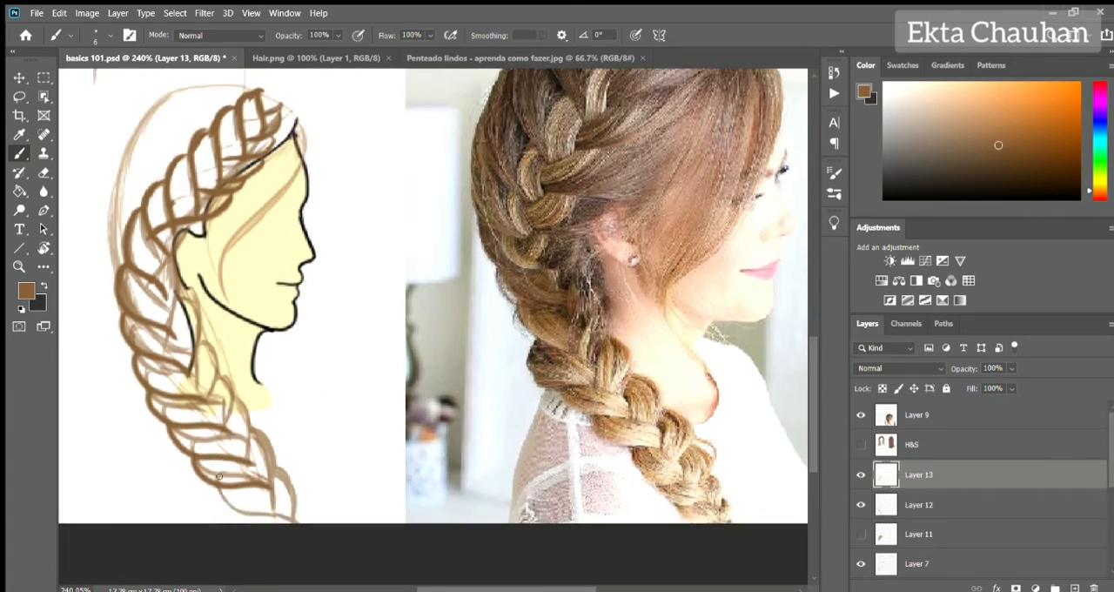
pyautogui.moveTo(208, 476); pyautogui.dragTo(284, 514)
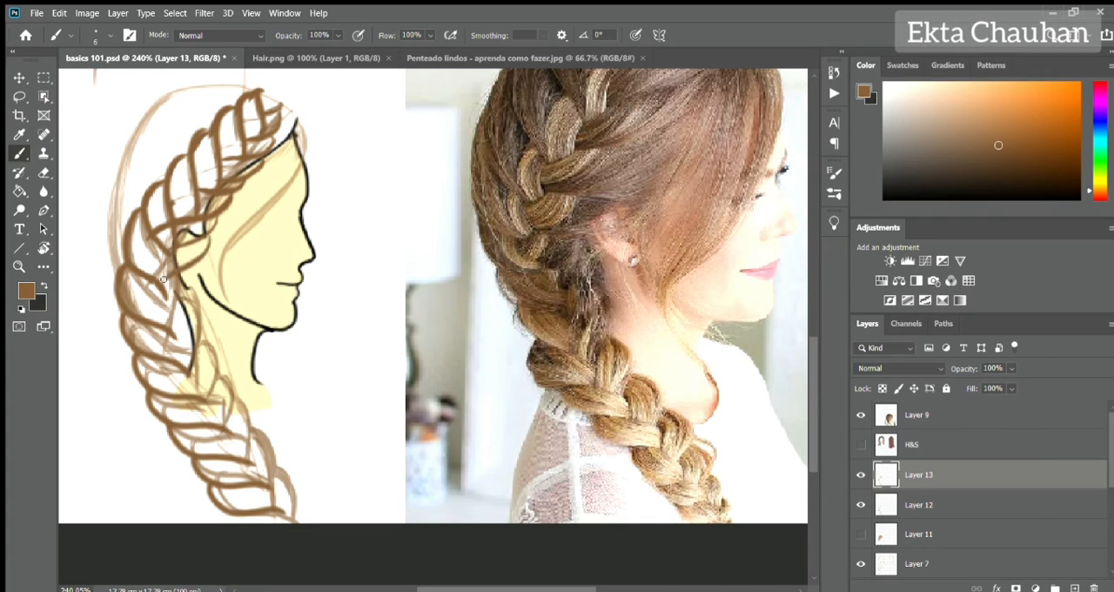
# Trace the inner, neck-side segments of the braid from the ear down so they interlock with the outer ones.
pyautogui.moveTo(207, 228)
pyautogui.mouseDown()
pyautogui.moveTo(174, 270)
pyautogui.moveTo(159, 349)
pyautogui.moveTo(207, 393)
pyautogui.mouseUp()
pyautogui.moveTo(207, 356); pyautogui.dragTo(221, 423)
pyautogui.moveTo(221, 380); pyautogui.dragTo(240, 454)
pyautogui.moveTo(249, 405); pyautogui.dragTo(270, 492)
pyautogui.moveTo(275, 444); pyautogui.dragTo(295, 521)
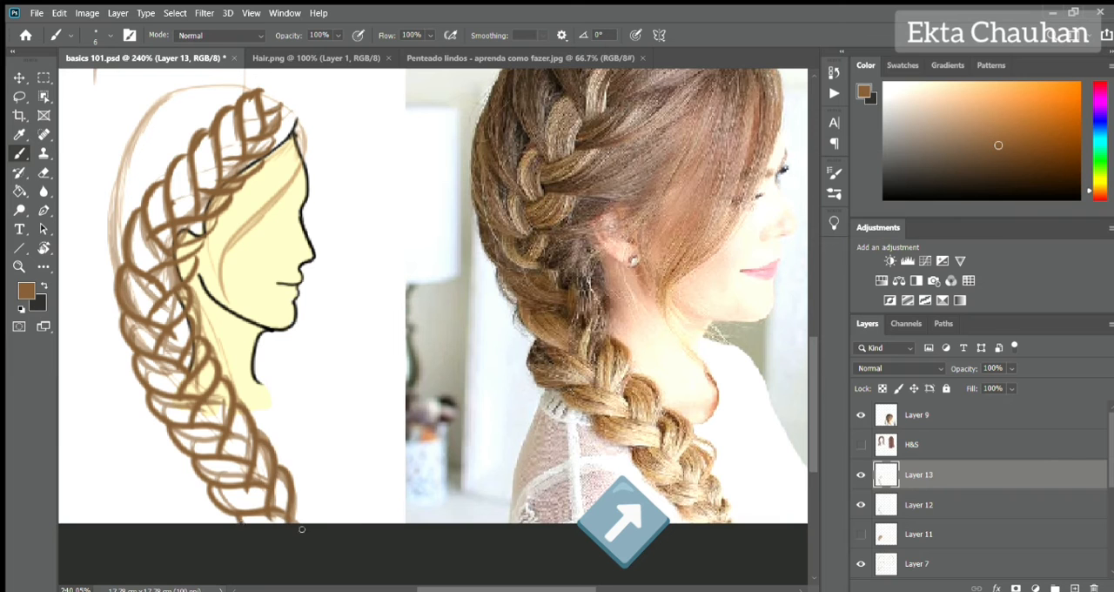
# Show Layer 11 and hide the sketches on Layer 12 and Layer 7.
pyautogui.moveTo(329, 417); pyautogui.dragTo(366, 410)
pyautogui.click(865, 530)
pyautogui.click(865, 505)
pyautogui.click(865, 564)
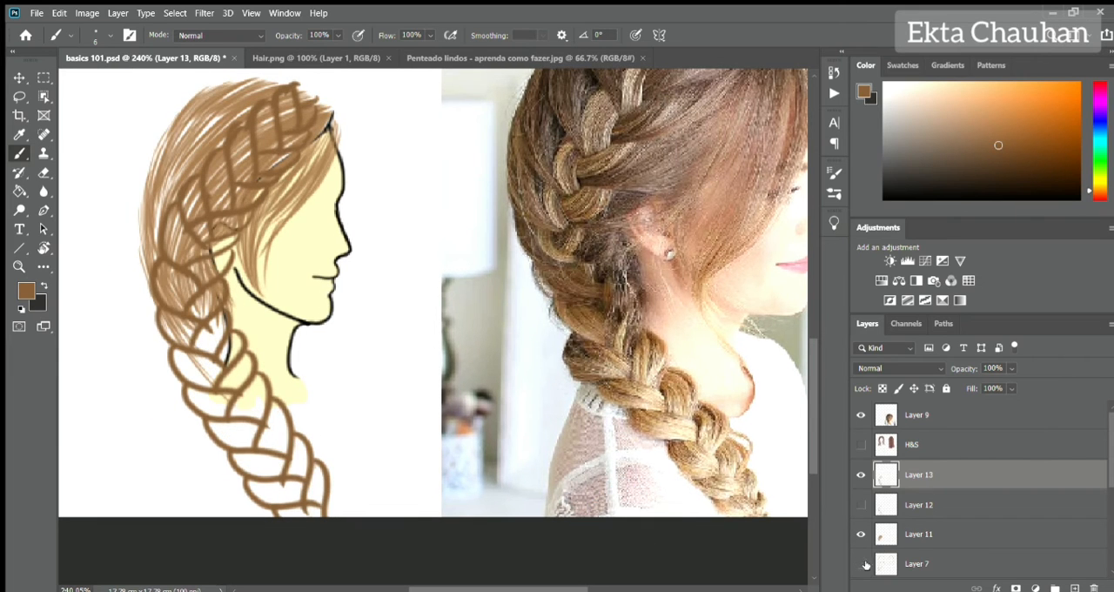
# Fill the upper braid segments with brown strands that follow each segment's curve, from the forehead towards the ear.
pyautogui.scroll(5, 341, 147)
pyautogui.hscroll(-3, 340, 147)
pyautogui.moveTo(473, 187); pyautogui.dragTo(485, 213)
pyautogui.moveTo(477, 188); pyautogui.dragTo(529, 235)
pyautogui.moveTo(535, 234); pyautogui.dragTo(475, 279)
pyautogui.moveTo(370, 328); pyautogui.dragTo(490, 240)
pyautogui.moveTo(325, 387); pyautogui.dragTo(356, 258)
pyautogui.moveTo(359, 304); pyautogui.dragTo(382, 212)
pyautogui.moveTo(374, 254); pyautogui.dragTo(440, 175)
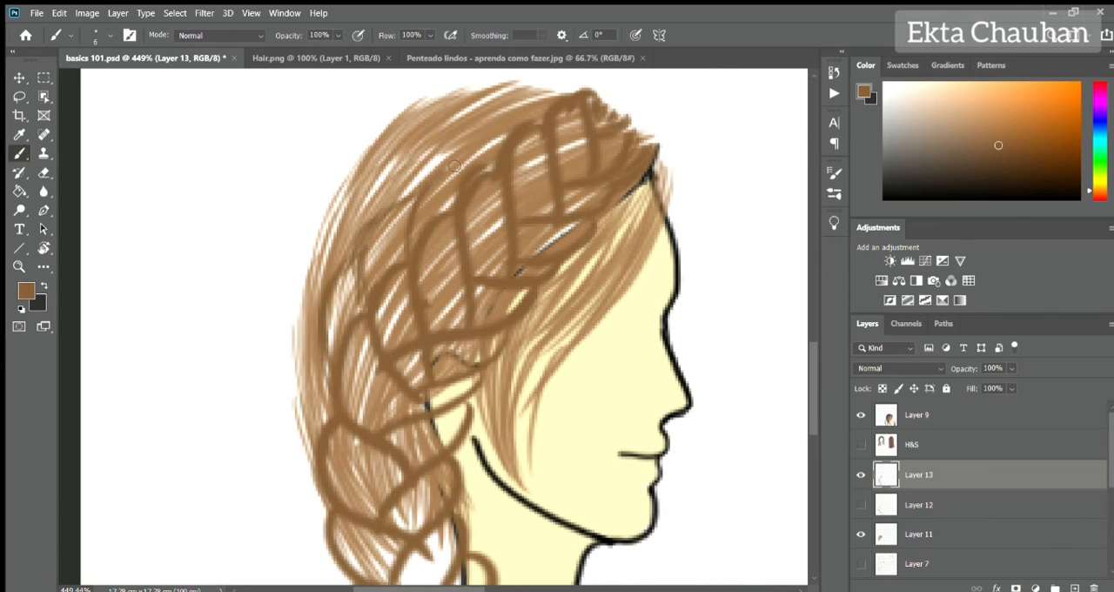
pyautogui.moveTo(516, 128); pyautogui.dragTo(436, 196)
pyautogui.moveTo(427, 217); pyautogui.dragTo(435, 320)
pyautogui.moveTo(514, 132); pyautogui.dragTo(547, 214)
pyautogui.moveTo(476, 181); pyautogui.dragTo(503, 266)
# Fill the remaining braid segments with curved brown strands, from the back of the head down to the braid's end.
pyautogui.scroll(-5, 301, 404)
pyautogui.scroll(6, 313, 514)
pyautogui.moveTo(244, 220); pyautogui.dragTo(285, 303)
pyautogui.moveTo(206, 280); pyautogui.dragTo(259, 387)
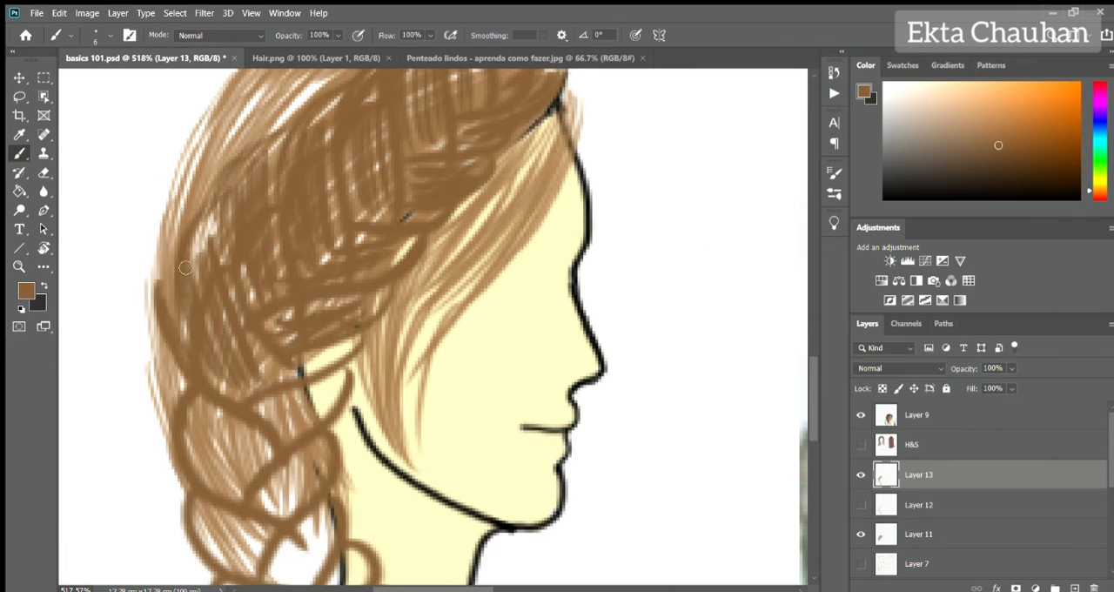
pyautogui.moveTo(186, 399); pyautogui.dragTo(265, 489)
pyautogui.moveTo(297, 577); pyautogui.dragTo(355, 349)
pyautogui.moveTo(355, 298); pyautogui.dragTo(369, 355)
pyautogui.moveTo(258, 296)
pyautogui.mouseDown()
pyautogui.moveTo(315, 339)
pyautogui.moveTo(371, 425)
pyautogui.mouseUp()
pyautogui.moveTo(393, 474); pyautogui.dragTo(393, 387)
pyautogui.moveTo(465, 338); pyautogui.dragTo(421, 412)
pyautogui.moveTo(474, 514)
pyautogui.mouseDown()
pyautogui.moveTo(427, 368)
pyautogui.moveTo(469, 375)
pyautogui.mouseUp()
pyautogui.moveTo(503, 317); pyautogui.dragTo(512, 397)
pyautogui.scroll(-6, 568, 477)
pyautogui.scroll(5, 325, 463)
pyautogui.moveTo(440, 333); pyautogui.dragTo(451, 341)
pyautogui.scroll(-2, 919, 514)
# Paint a brown base under the hair and braid on Layer 10 with an enlarged brush, using a sampled hair colour.
pyautogui.click(917, 499)
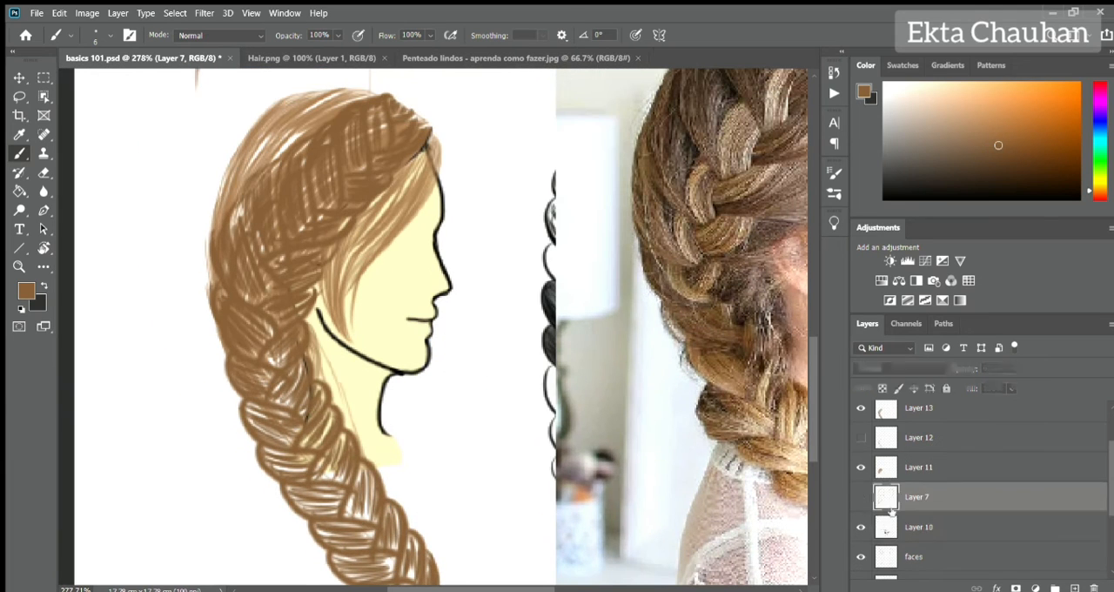
pyautogui.click(919, 525)
pyautogui.keyDown('alt'); pyautogui.click(433, 167); pyautogui.keyUp('alt')
pyautogui.press(']')
pyautogui.press(']')
pyautogui.press(']')
pyautogui.press(']')
pyautogui.press(']')
pyautogui.press(']')
pyautogui.press(']')
pyautogui.press(']')
pyautogui.moveTo(289, 120); pyautogui.dragTo(215, 237)
pyautogui.moveTo(393, 559); pyautogui.dragTo(369, 404)
pyautogui.moveTo(370, 340); pyautogui.dragTo(396, 494)
# Sample the crown's light brown and paint it over the loose hair and upper braid area on Layer 11.
pyautogui.click(919, 468)
pyautogui.keyDown('alt'); pyautogui.click(300, 122); pyautogui.keyUp('alt')
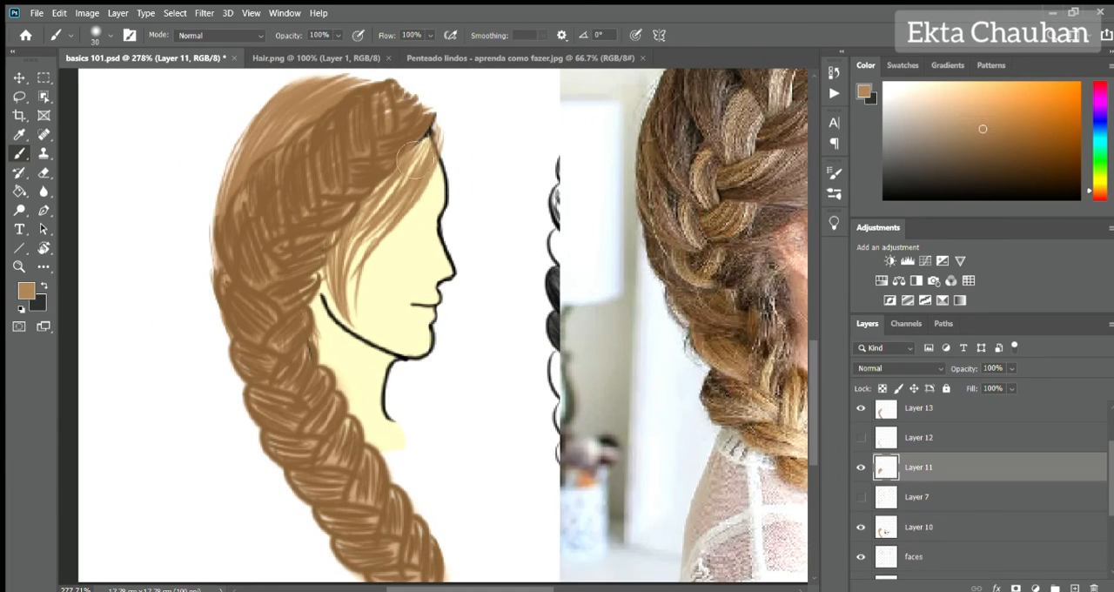
pyautogui.moveTo(292, 217); pyautogui.dragTo(309, 262)
pyautogui.moveTo(278, 164); pyautogui.dragTo(232, 322)
pyautogui.moveTo(404, 139); pyautogui.dragTo(309, 144)
pyautogui.moveTo(303, 144)
pyautogui.mouseDown()
pyautogui.moveTo(258, 186)
pyautogui.moveTo(282, 239)
pyautogui.mouseUp()
pyautogui.scroll(-5, 270, 233)
# Shade the upper braid segments on Layer 13 in dark brown with the brush opacity at 65%.
pyautogui.click(918, 408)
pyautogui.keyDown('alt'); pyautogui.click(296, 228); pyautogui.keyUp('alt')
pyautogui.moveTo(257, 268); pyautogui.dragTo(251, 293)
pyautogui.scroll(2, 918, 487)
pyautogui.click(1021, 165)
pyautogui.hotkey('ctrl', 'z')
pyautogui.press('6')
pyautogui.press('5')
pyautogui.moveTo(271, 235); pyautogui.dragTo(280, 287)
pyautogui.moveTo(322, 191); pyautogui.dragTo(331, 237)
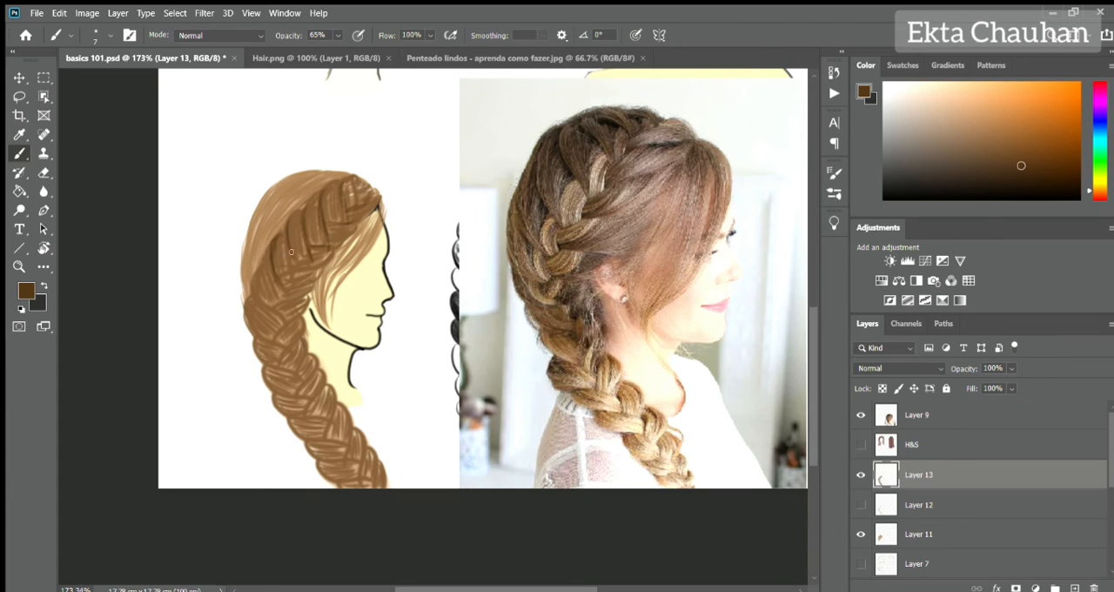
# Add dark brown shadows where the segments overlap down the lower braid, and deepen those of the upper braid.
pyautogui.moveTo(249, 298); pyautogui.dragTo(282, 382)
pyautogui.moveTo(268, 392); pyautogui.dragTo(308, 365)
pyautogui.moveTo(280, 414); pyautogui.dragTo(324, 399)
pyautogui.moveTo(292, 441)
pyautogui.mouseDown()
pyautogui.moveTo(322, 427)
pyautogui.moveTo(360, 447)
pyautogui.mouseUp()
pyautogui.moveTo(322, 482); pyautogui.dragTo(373, 467)
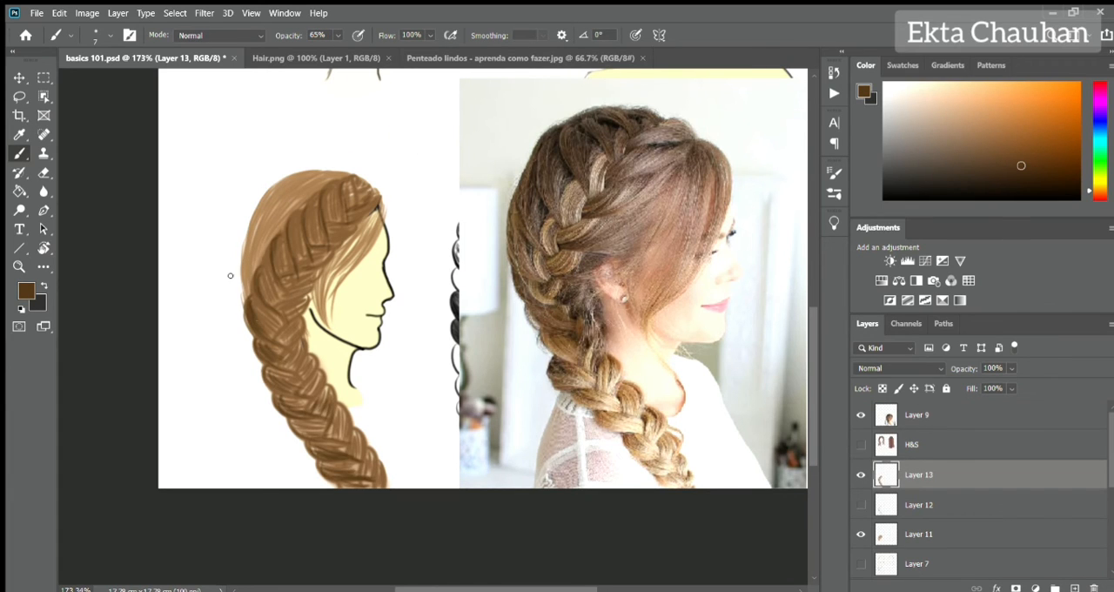
pyautogui.moveTo(253, 296); pyautogui.dragTo(270, 330)
pyautogui.moveTo(317, 374); pyautogui.dragTo(334, 416)
pyautogui.moveTo(291, 212); pyautogui.dragTo(298, 256)
pyautogui.moveTo(275, 264); pyautogui.dragTo(291, 298)
# Add dark brown strands to the crown, the back of the head and the fringe.
pyautogui.moveTo(279, 186); pyautogui.dragTo(244, 296)
pyautogui.moveTo(336, 172)
pyautogui.mouseDown()
pyautogui.moveTo(252, 270)
pyautogui.moveTo(253, 220)
pyautogui.mouseUp()
pyautogui.moveTo(361, 226); pyautogui.dragTo(317, 304)
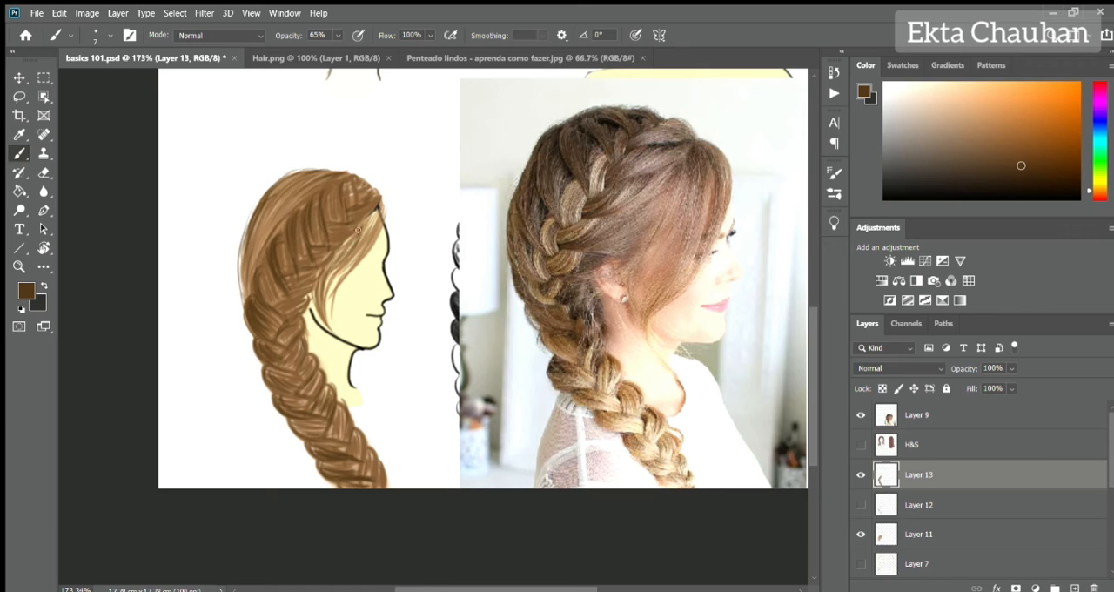
pyautogui.moveTo(378, 207); pyautogui.dragTo(326, 323)
# Sketch the near side's hair outline on the three-quarter head in near-black on Layer 7, from the hairline past the jaw.
pyautogui.scroll(-4, 379, 387)
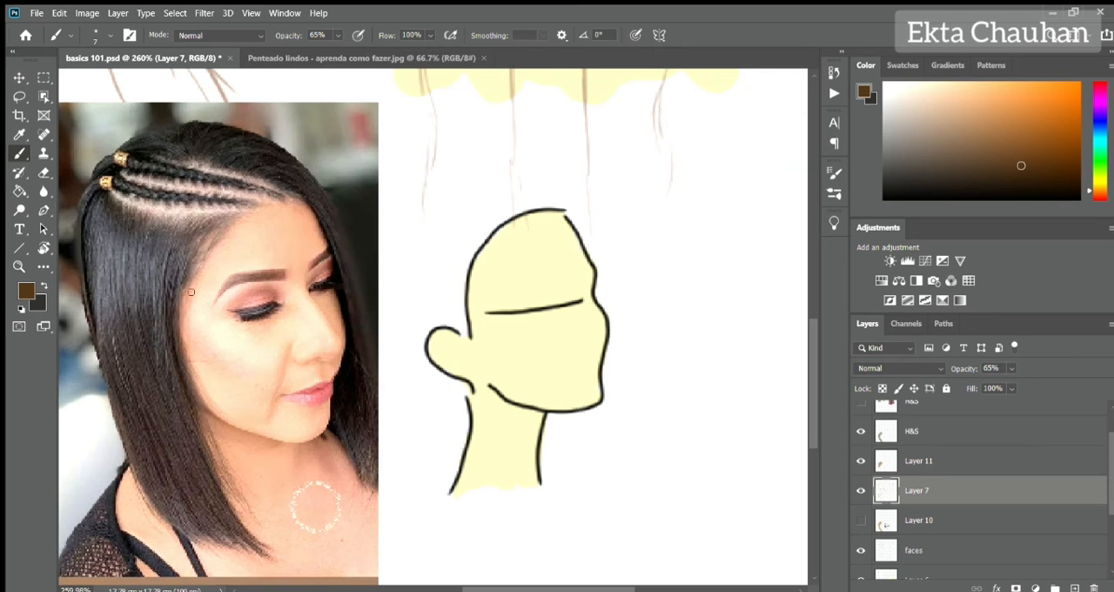
pyautogui.keyDown('alt'); pyautogui.click(99, 187); pyautogui.keyUp('alt')
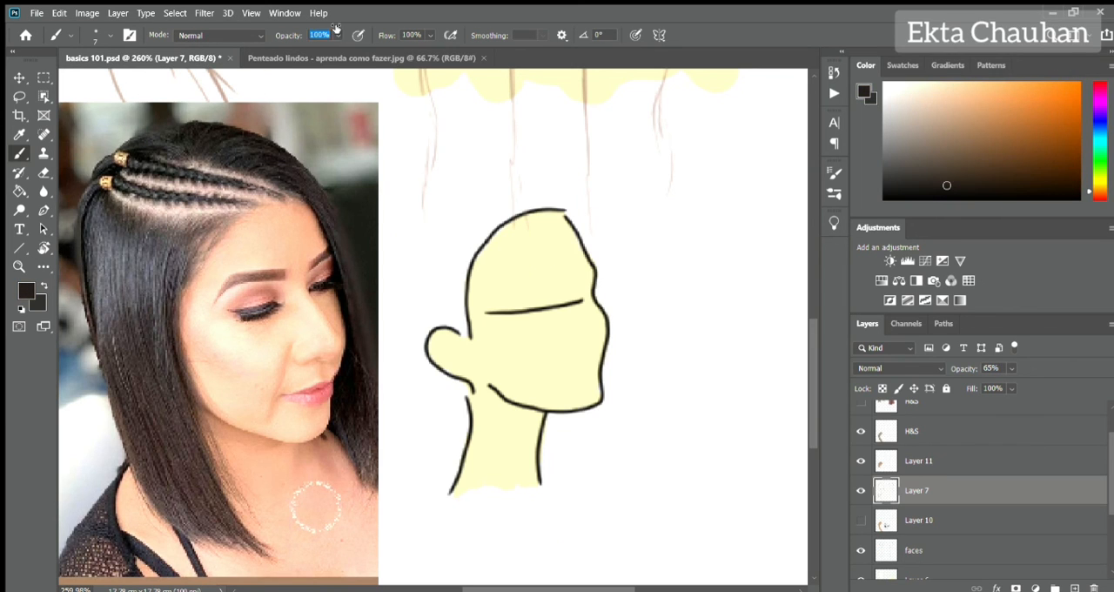
pyautogui.moveTo(492, 272); pyautogui.dragTo(475, 333)
pyautogui.moveTo(475, 396); pyautogui.dragTo(500, 470)
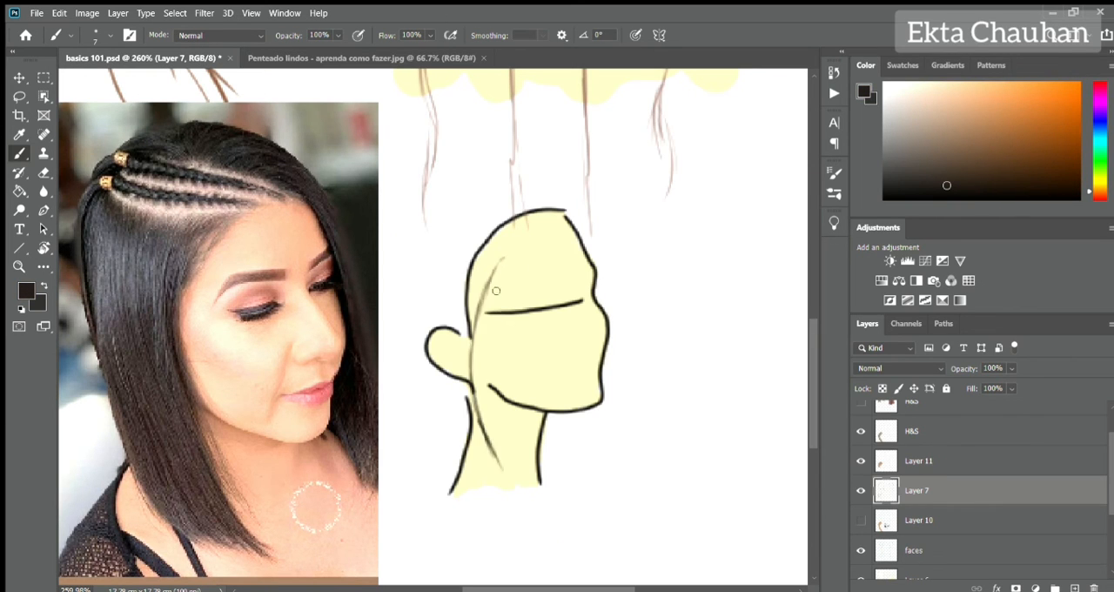
pyautogui.moveTo(498, 261); pyautogui.dragTo(471, 383)
pyautogui.moveTo(432, 241); pyautogui.dragTo(453, 492)
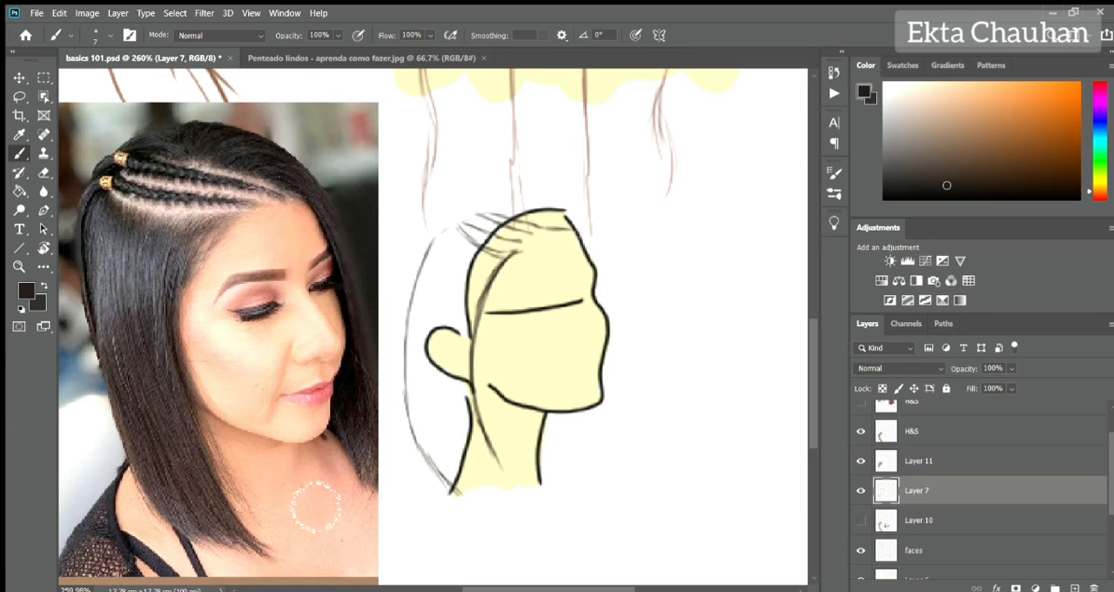
# Erase the stray strokes on top of the head and sketch the far side's hair down to a point below the chin.
pyautogui.press('e')
pyautogui.moveTo(503, 209)
pyautogui.mouseDown()
pyautogui.moveTo(597, 244)
pyautogui.moveTo(591, 252)
pyautogui.mouseUp()
pyautogui.press('b')
pyautogui.moveTo(558, 220); pyautogui.dragTo(610, 306)
pyautogui.moveTo(596, 261)
pyautogui.mouseDown()
pyautogui.moveTo(608, 388)
pyautogui.moveTo(640, 439)
pyautogui.mouseUp()
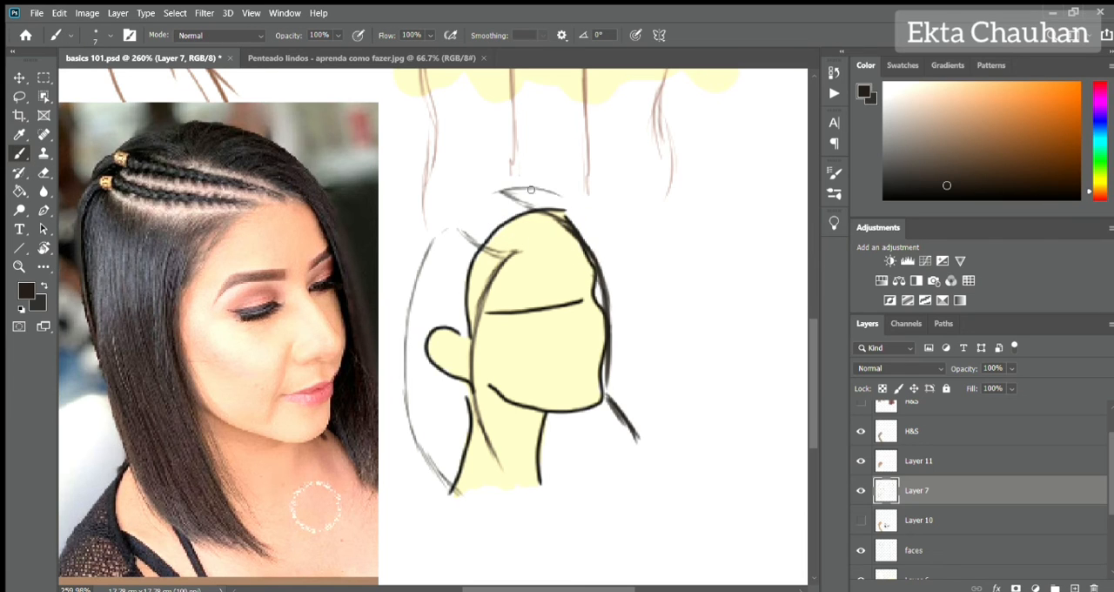
pyautogui.moveTo(502, 187)
pyautogui.mouseDown()
pyautogui.moveTo(619, 263)
pyautogui.moveTo(643, 437)
pyautogui.mouseUp()
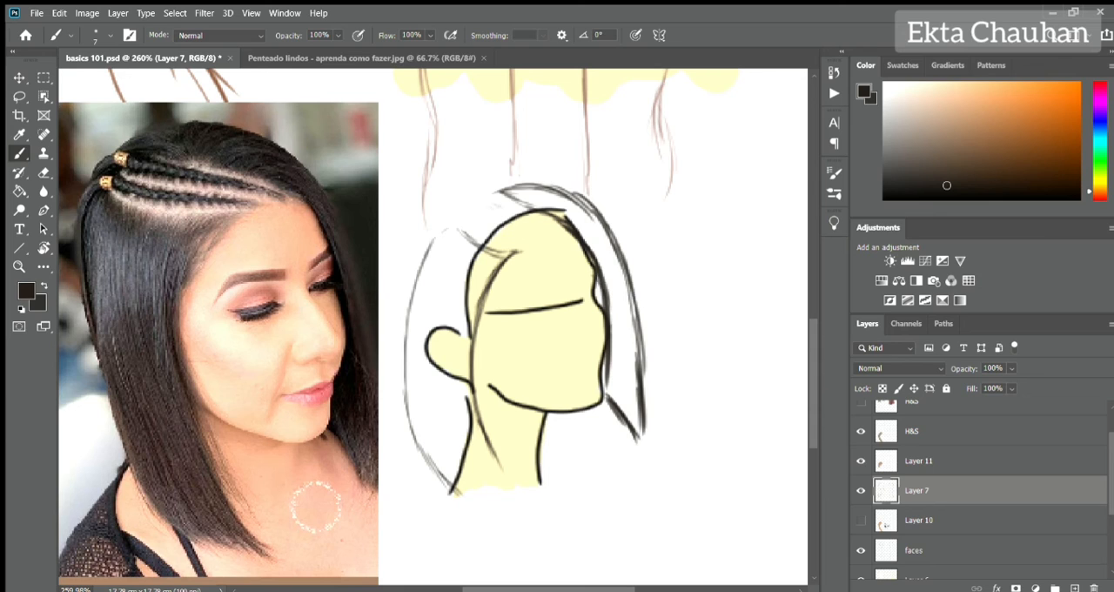
# Sketch the small braid section lines above the hairline and reinforce the outline of the crown and near side.
pyautogui.moveTo(529, 242); pyautogui.dragTo(489, 275)
pyautogui.moveTo(423, 261)
pyautogui.mouseDown()
pyautogui.moveTo(458, 218)
pyautogui.moveTo(507, 189)
pyautogui.mouseUp()
pyautogui.moveTo(436, 241)
pyautogui.mouseDown()
pyautogui.moveTo(484, 197)
pyautogui.moveTo(550, 225)
pyautogui.mouseUp()
pyautogui.moveTo(489, 191); pyautogui.dragTo(558, 214)
pyautogui.moveTo(521, 185)
pyautogui.mouseDown()
pyautogui.moveTo(447, 221)
pyautogui.moveTo(408, 409)
pyautogui.mouseUp()
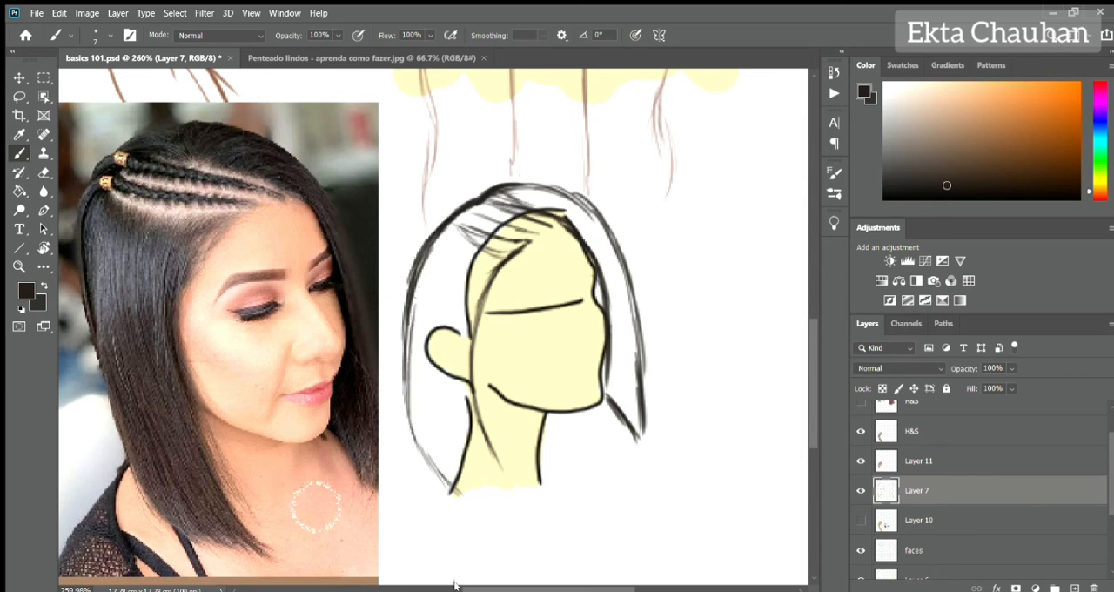
# Lower Layer 7's opacity and fill the near side hair with long near-black strands on Layer 11.
pyautogui.moveTo(965, 370); pyautogui.dragTo(939, 369)
pyautogui.click(939, 464)
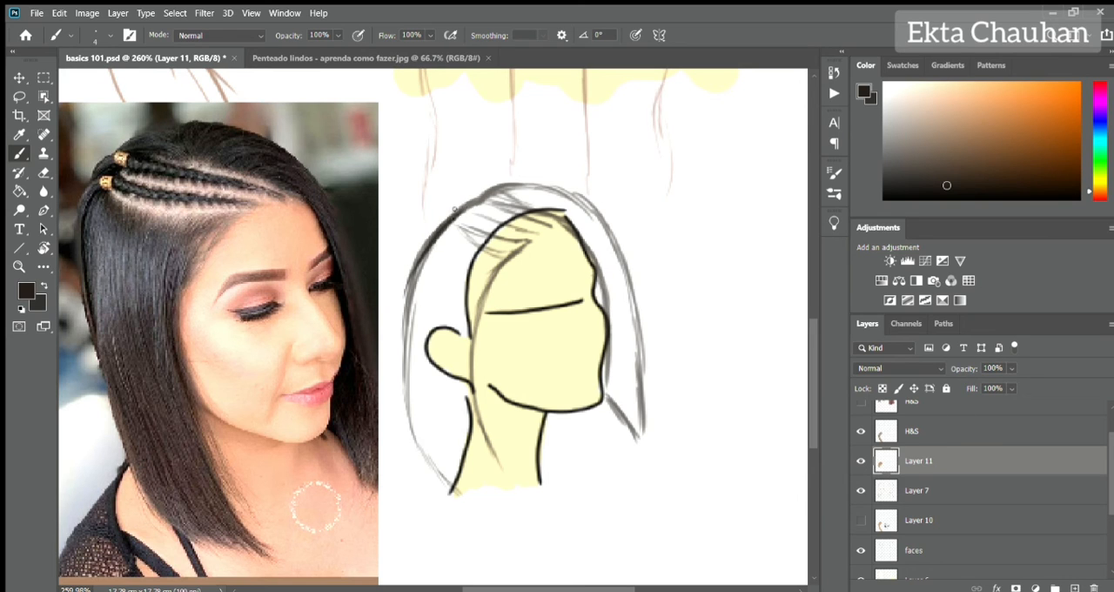
pyautogui.moveTo(454, 209)
pyautogui.mouseDown()
pyautogui.moveTo(474, 228)
pyautogui.moveTo(528, 233)
pyautogui.mouseUp()
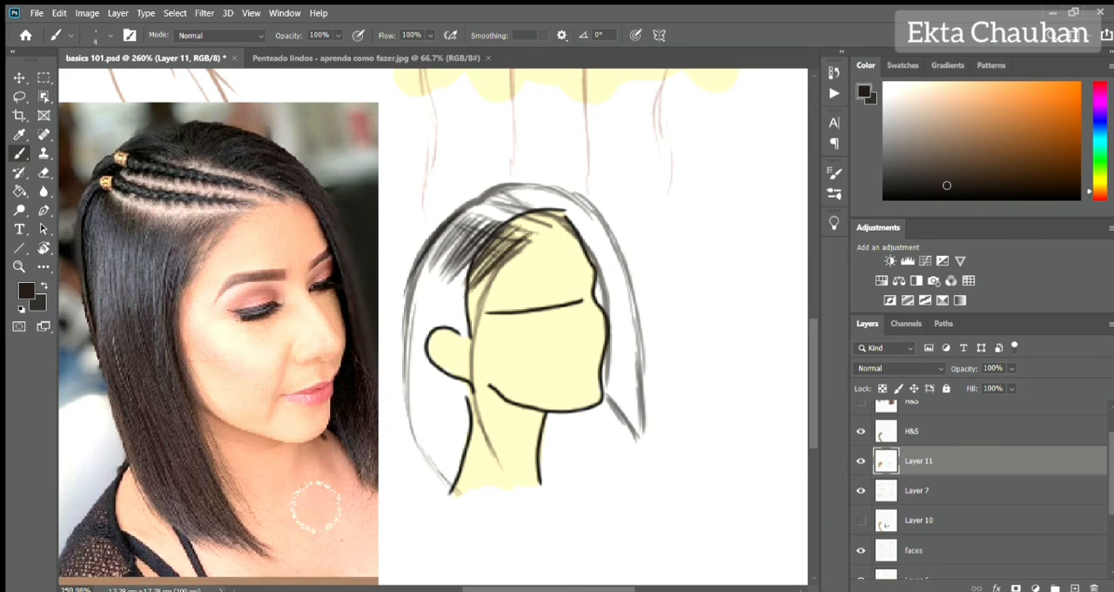
pyautogui.hotkey('ctrl', 'z')
pyautogui.moveTo(458, 217)
pyautogui.mouseDown()
pyautogui.moveTo(405, 310)
pyautogui.moveTo(461, 305)
pyautogui.moveTo(502, 259)
pyautogui.moveTo(470, 453)
pyautogui.moveTo(409, 305)
pyautogui.moveTo(427, 261)
pyautogui.moveTo(448, 435)
pyautogui.moveTo(478, 345)
pyautogui.moveTo(488, 470)
pyautogui.moveTo(453, 348)
pyautogui.moveTo(487, 488)
pyautogui.moveTo(428, 396)
pyautogui.moveTo(453, 496)
pyautogui.moveTo(474, 410)
pyautogui.moveTo(431, 454)
pyautogui.moveTo(505, 508)
pyautogui.mouseUp()
pyautogui.moveTo(478, 364)
pyautogui.mouseDown()
pyautogui.moveTo(491, 348)
pyautogui.moveTo(412, 431)
pyautogui.mouseUp()
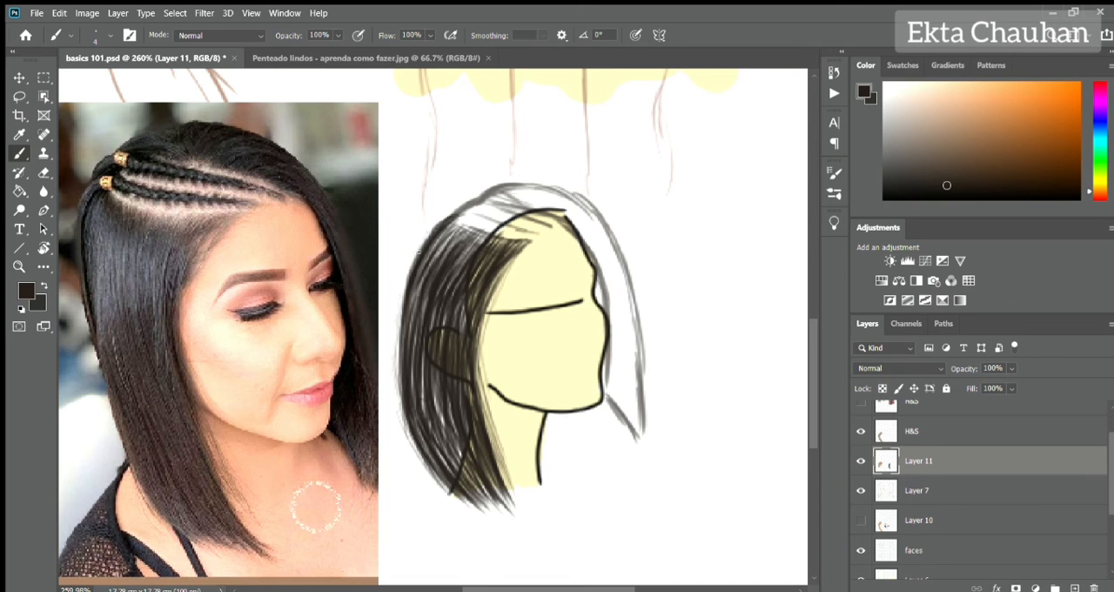
# Fill the crown's outer edge and the far side hair with near-black strands down to the tips.
pyautogui.moveTo(467, 205); pyautogui.dragTo(412, 265)
pyautogui.moveTo(456, 211); pyautogui.dragTo(406, 285)
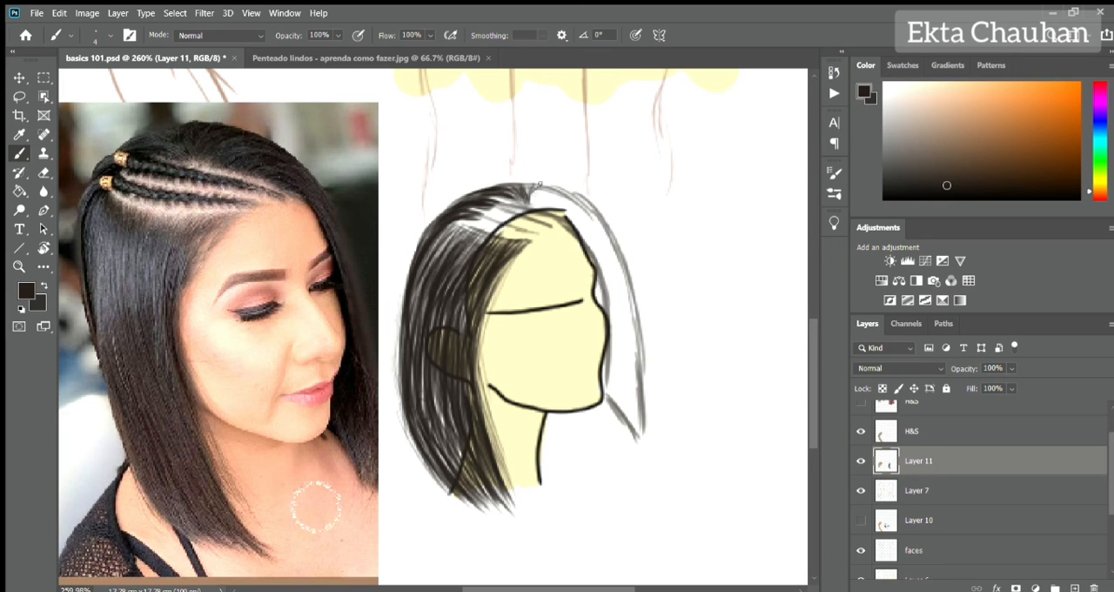
pyautogui.moveTo(539, 185)
pyautogui.mouseDown()
pyautogui.moveTo(594, 211)
pyautogui.moveTo(601, 261)
pyautogui.moveTo(644, 333)
pyautogui.moveTo(610, 268)
pyautogui.moveTo(619, 332)
pyautogui.mouseUp()
pyautogui.moveTo(625, 244); pyautogui.dragTo(652, 393)
pyautogui.moveTo(611, 356); pyautogui.dragTo(639, 442)
pyautogui.click(861, 490)
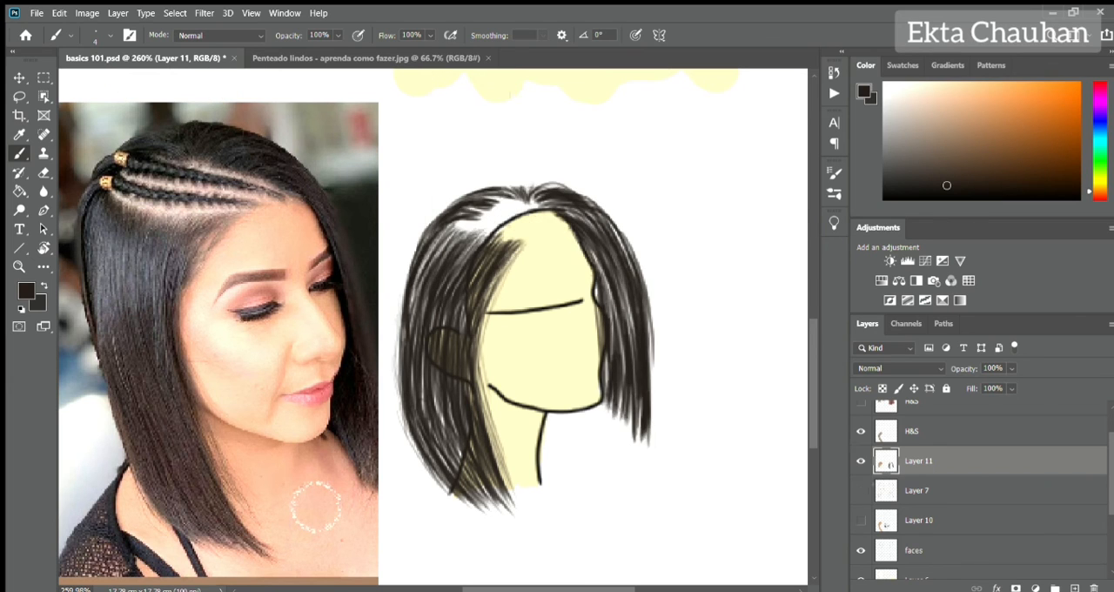
pyautogui.moveTo(647, 301); pyautogui.dragTo(654, 447)
# Show Layer 7 again and thicken the near-black strands at the parting, hairline and near side roots.
pyautogui.click(861, 490)
pyautogui.moveTo(526, 206)
pyautogui.mouseDown()
pyautogui.moveTo(445, 230)
pyautogui.moveTo(479, 187)
pyautogui.moveTo(522, 207)
pyautogui.mouseUp()
pyautogui.moveTo(465, 224); pyautogui.dragTo(429, 268)
pyautogui.moveTo(510, 235)
pyautogui.mouseDown()
pyautogui.moveTo(470, 277)
pyautogui.moveTo(488, 297)
pyautogui.mouseUp()
pyautogui.moveTo(440, 242); pyautogui.dragTo(411, 313)
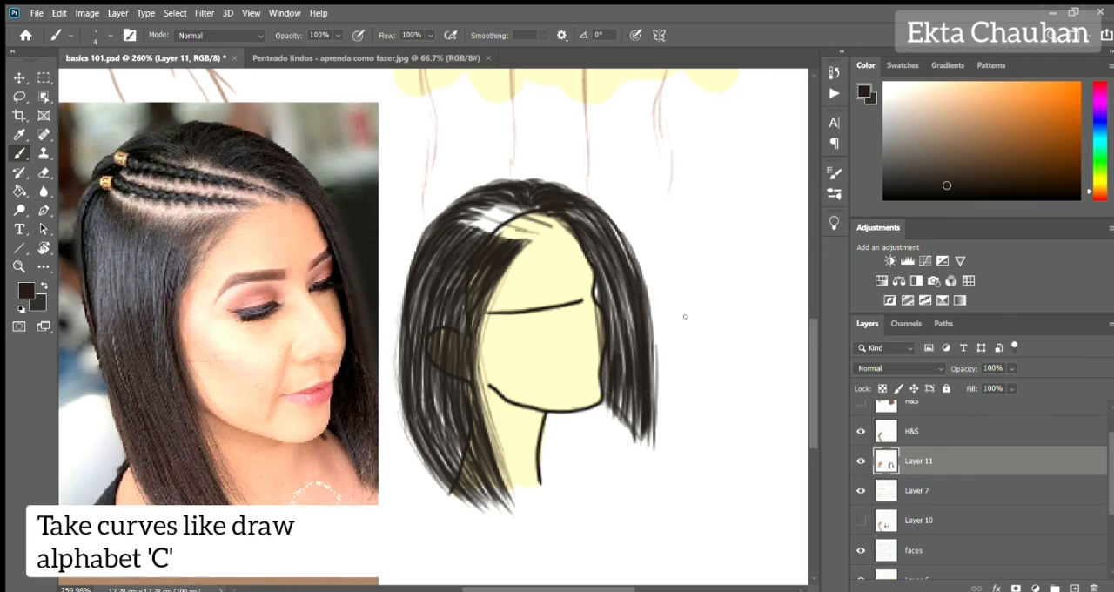
# Draw small near-black braids with C-shaped curves along the parting above the hairline on a new layer.
pyautogui.click(1075, 588)
pyautogui.scroll(2, 518, 236)
pyautogui.moveTo(426, 187); pyautogui.dragTo(458, 206)
pyautogui.moveTo(451, 199); pyautogui.dragTo(561, 228)
pyautogui.moveTo(422, 183); pyautogui.dragTo(553, 225)
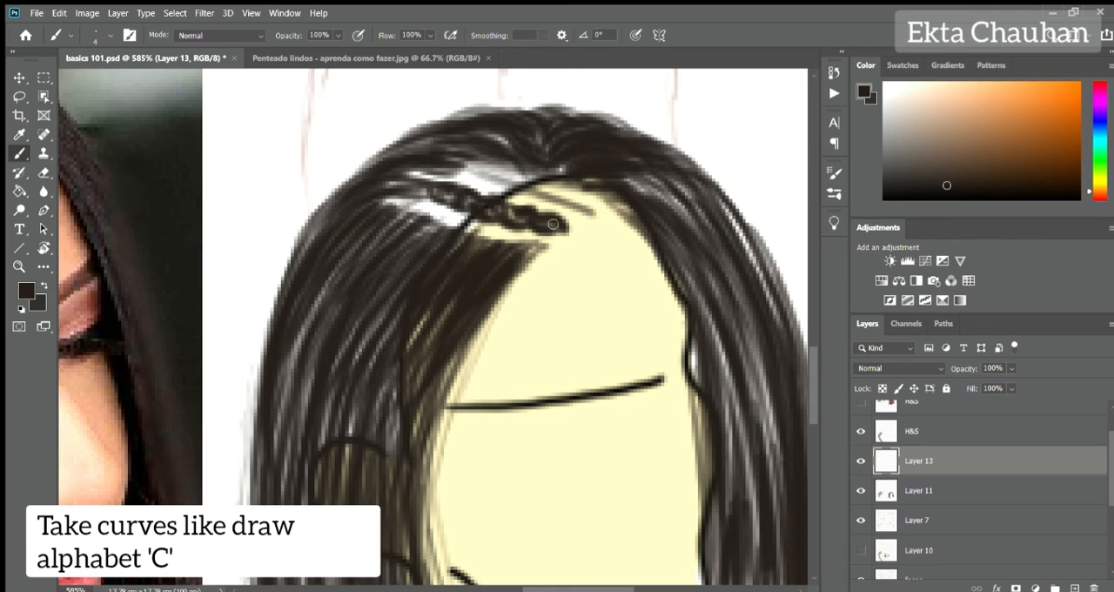
pyautogui.moveTo(470, 170)
pyautogui.mouseDown()
pyautogui.moveTo(543, 179)
pyautogui.moveTo(483, 174)
pyautogui.moveTo(580, 207)
pyautogui.mouseUp()
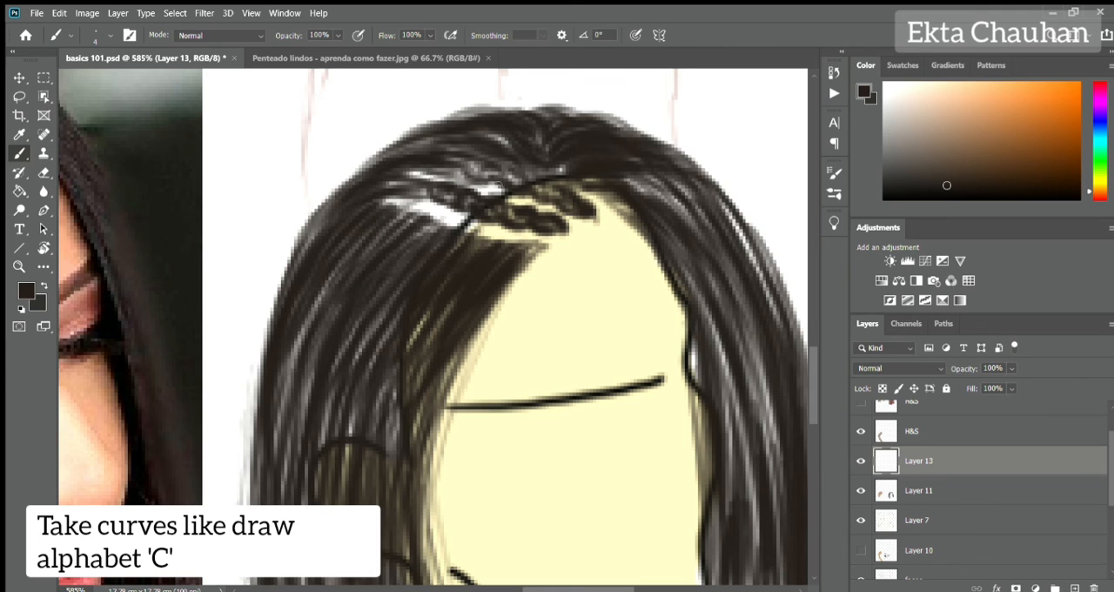
pyautogui.moveTo(498, 187); pyautogui.dragTo(470, 180)
pyautogui.moveTo(404, 198)
pyautogui.mouseDown()
pyautogui.moveTo(564, 243)
pyautogui.moveTo(465, 225)
pyautogui.mouseUp()
# Fill the white scalp gaps between the small braids with the template's pale yellow skin colour on Layer 6.
pyautogui.scroll(-2, 1057, 505)
pyautogui.click(1036, 555)
pyautogui.keyDown('alt'); pyautogui.click(557, 270); pyautogui.keyUp('alt')
pyautogui.moveTo(407, 178); pyautogui.dragTo(503, 191)
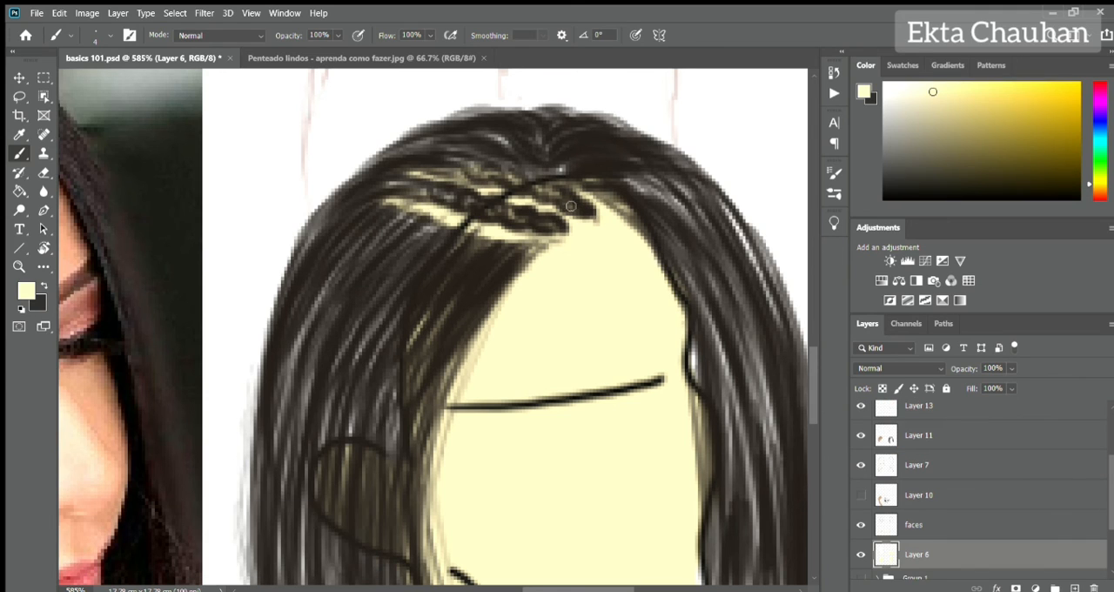
# Hide the Layer 7 sketch and refine the small braids with near-black strokes at 63% opacity on Layer 11.
pyautogui.click(925, 461)
pyautogui.scroll(-5, 533, 358)
pyautogui.click(861, 465)
pyautogui.click(997, 439)
pyautogui.scroll(2, 1045, 475)
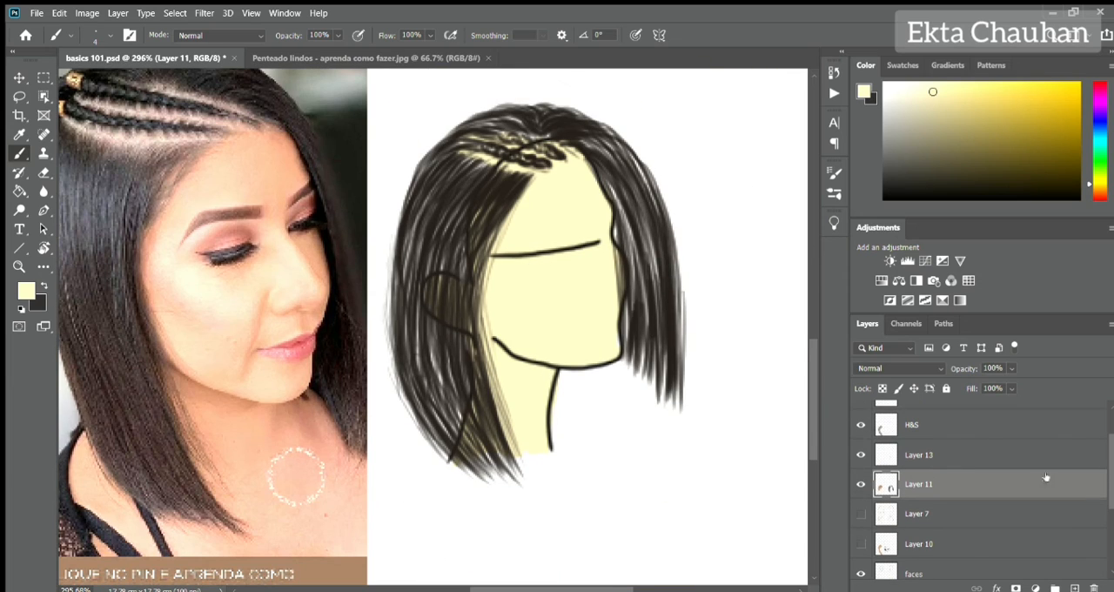
pyautogui.click(861, 455)
pyautogui.click(861, 455)
pyautogui.keyDown('alt'); pyautogui.click(508, 196); pyautogui.keyUp('alt')
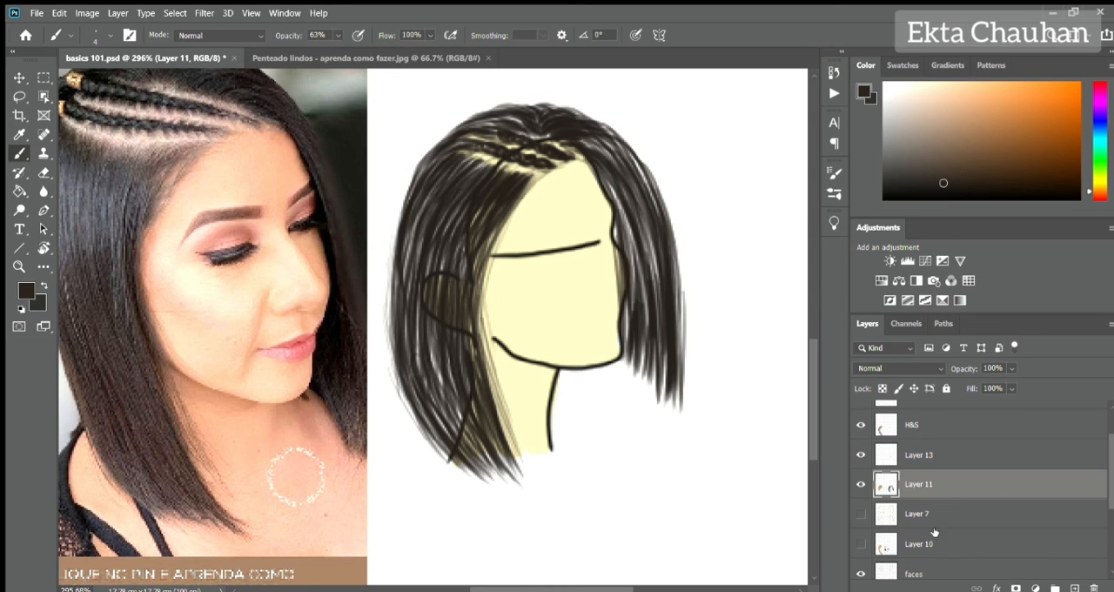
# Add a new layer below Layer 11 and fill the near side hair with a near-black base at 100% opacity.
pyautogui.click(861, 545)
pyautogui.click(945, 549)
pyautogui.click(861, 544)
pyautogui.click(915, 485)
pyautogui.keyDown('ctrl'); pyautogui.click(1075, 588); pyautogui.keyUp('ctrl')
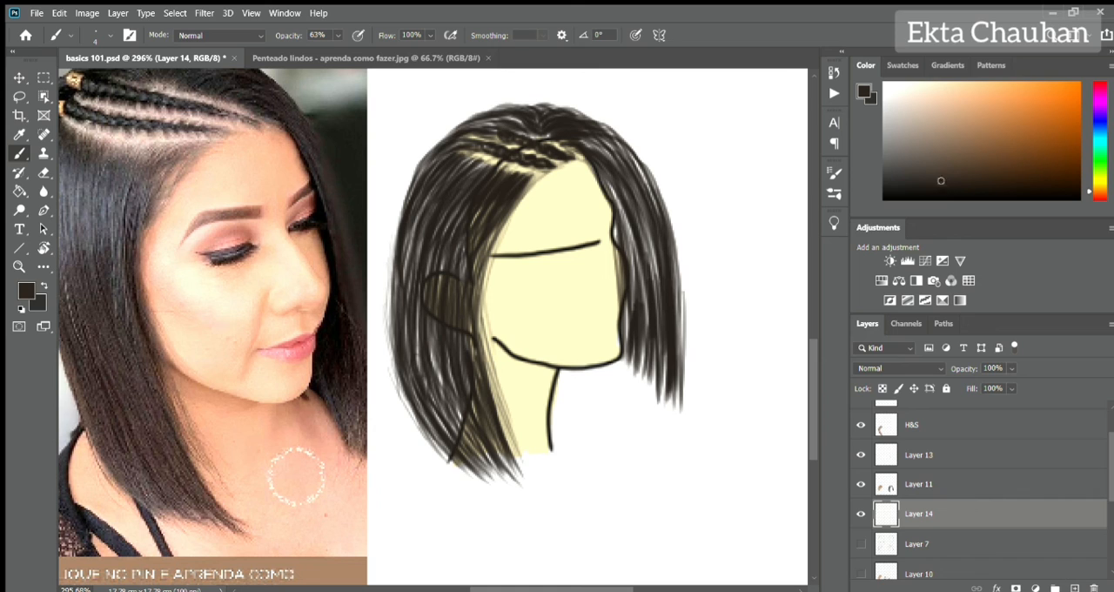
pyautogui.press('0')
pyautogui.moveTo(455, 170)
pyautogui.mouseDown()
pyautogui.moveTo(415, 214)
pyautogui.moveTo(454, 201)
pyautogui.moveTo(483, 231)
pyautogui.moveTo(432, 195)
pyautogui.moveTo(437, 261)
pyautogui.moveTo(490, 190)
pyautogui.moveTo(404, 327)
pyautogui.moveTo(471, 326)
pyautogui.moveTo(476, 397)
pyautogui.moveTo(408, 370)
pyautogui.moveTo(468, 403)
pyautogui.moveTo(477, 451)
pyautogui.mouseUp()
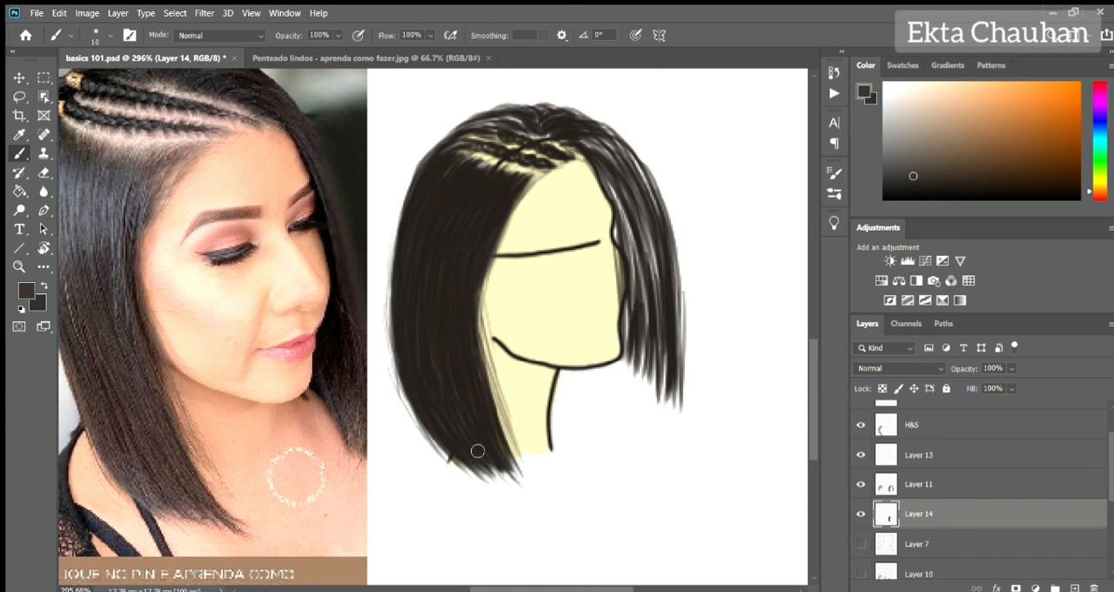
# Fill the crown and far side hair with the near-black base and clean up its outer edge.
pyautogui.moveTo(489, 122)
pyautogui.mouseDown()
pyautogui.moveTo(539, 121)
pyautogui.moveTo(636, 156)
pyautogui.moveTo(568, 115)
pyautogui.moveTo(635, 214)
pyautogui.moveTo(629, 256)
pyautogui.moveTo(598, 157)
pyautogui.moveTo(630, 304)
pyautogui.moveTo(624, 172)
pyautogui.moveTo(653, 234)
pyautogui.moveTo(609, 133)
pyautogui.moveTo(602, 148)
pyautogui.moveTo(674, 288)
pyautogui.moveTo(670, 383)
pyautogui.mouseUp()
pyautogui.press('e')
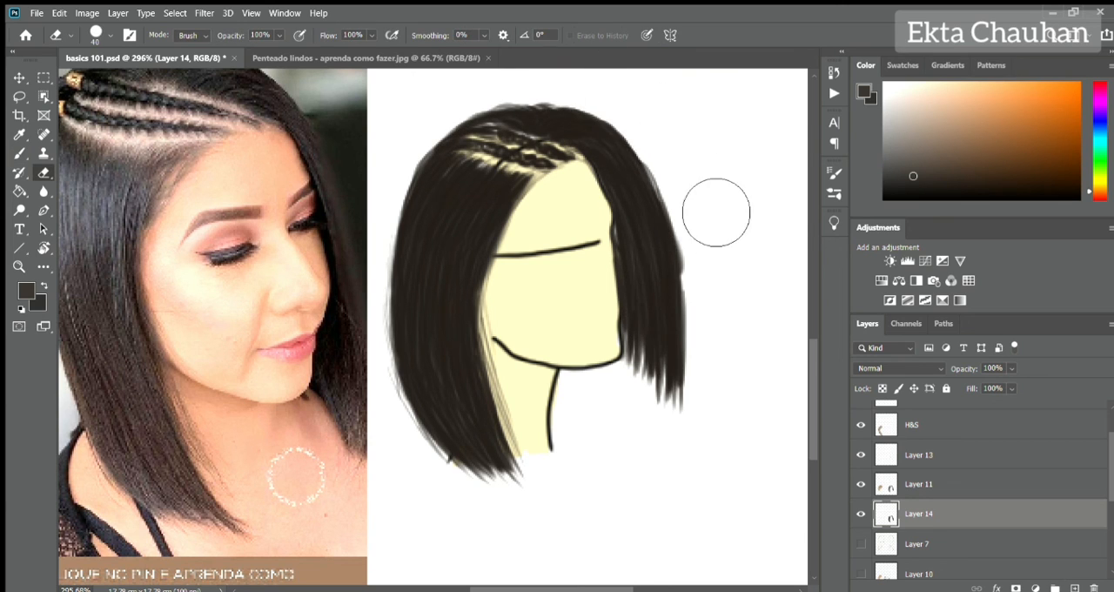
pyautogui.press('b')
pyautogui.click(911, 479)
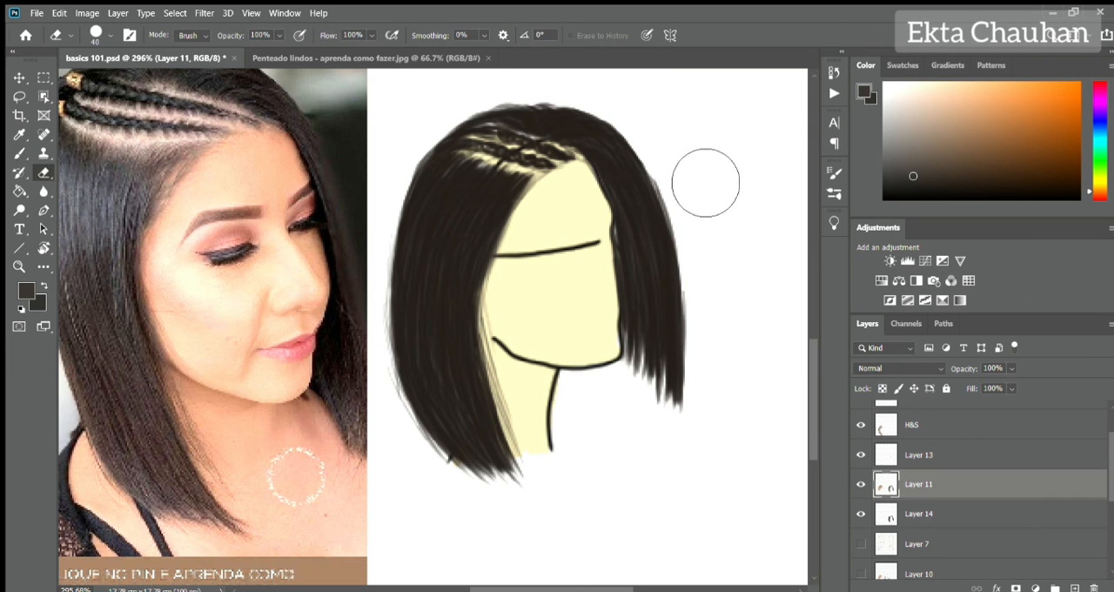
pyautogui.scroll(-2, 471, 292)
pyautogui.moveTo(1111, 480); pyautogui.dragTo(1111, 511)
pyautogui.click(862, 526)
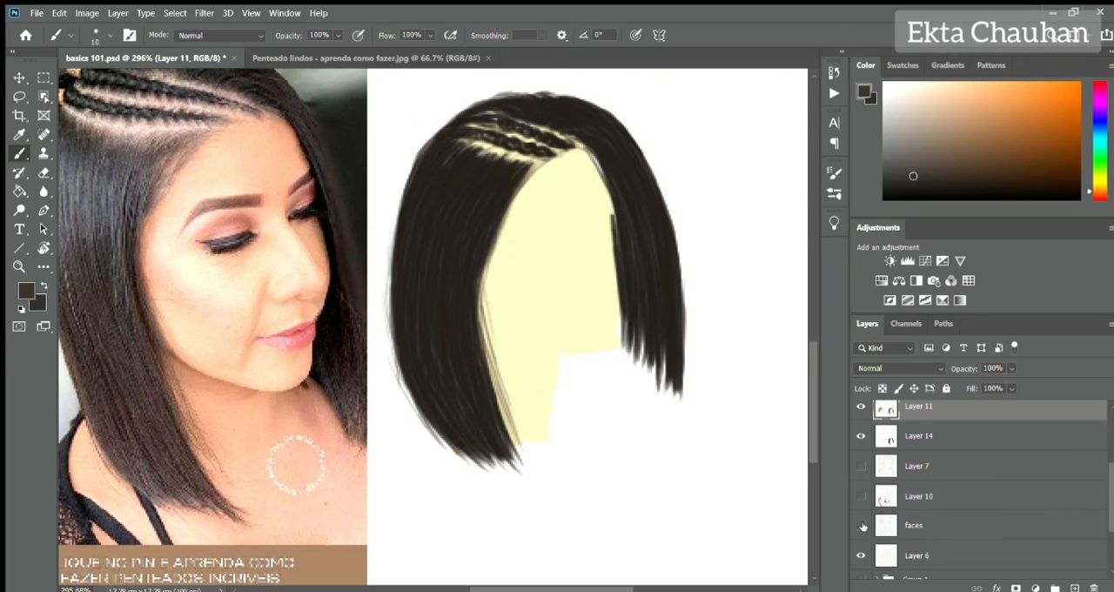
pyautogui.click(862, 526)
# Add fine grey highlight strands over the crown, far side and near side hair on the H&S layer.
pyautogui.moveTo(556, 240); pyautogui.dragTo(575, 296)
pyautogui.keyDown('ctrl'); pyautogui.click(545, 241); pyautogui.keyUp('ctrl')
pyautogui.moveTo(946, 180); pyautogui.dragTo(921, 159)
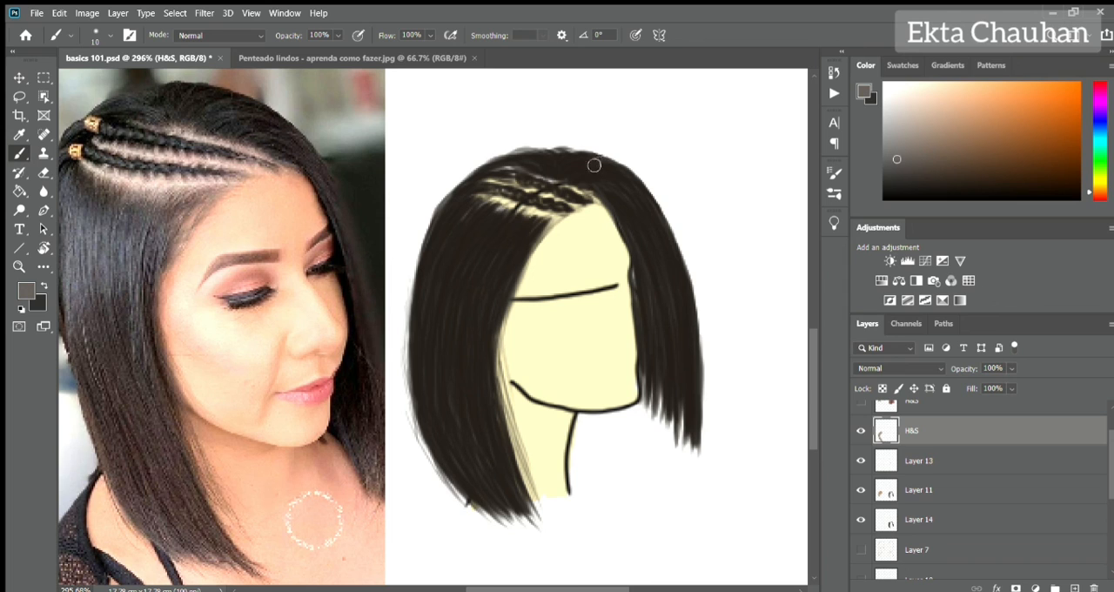
pyautogui.moveTo(650, 201); pyautogui.dragTo(692, 340)
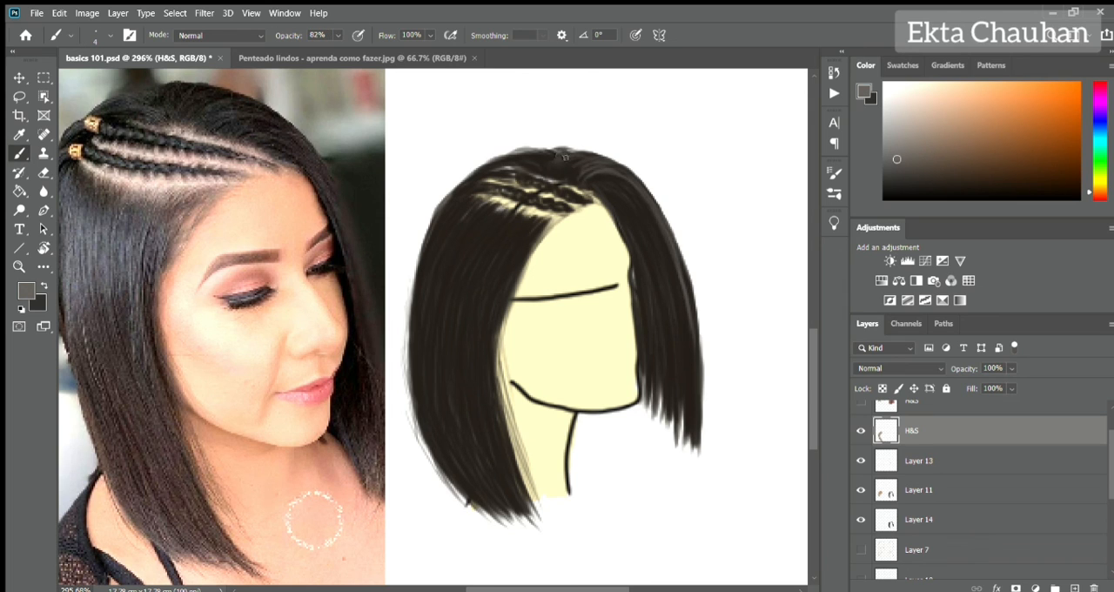
pyautogui.moveTo(462, 207); pyautogui.dragTo(432, 261)
pyautogui.moveTo(500, 217)
pyautogui.mouseDown()
pyautogui.moveTo(460, 292)
pyautogui.moveTo(482, 355)
pyautogui.mouseUp()
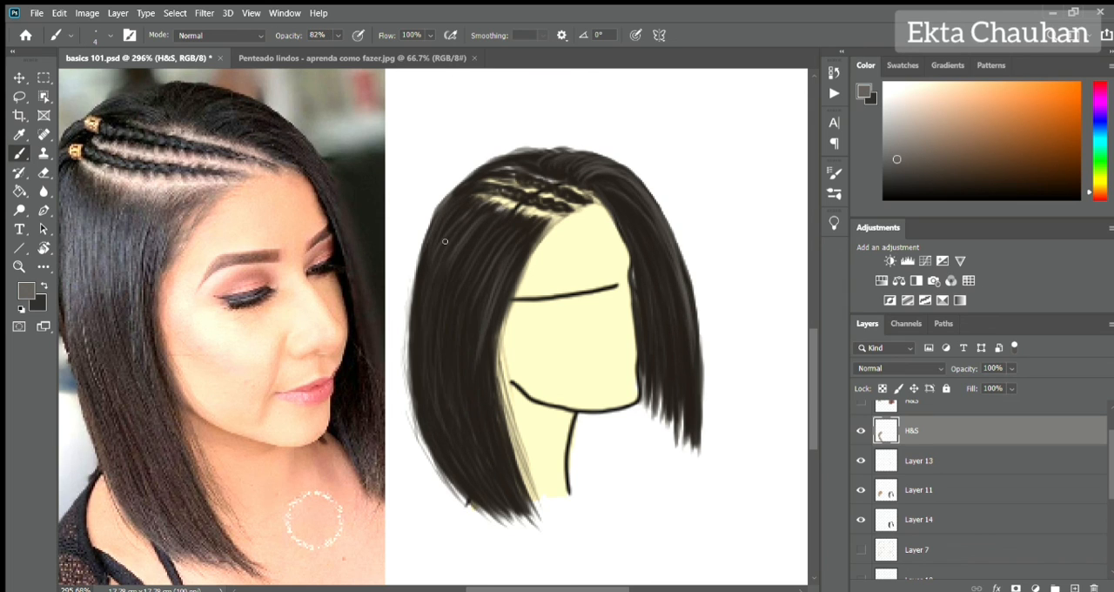
pyautogui.moveTo(456, 311); pyautogui.dragTo(465, 444)
# Deepen the near side, roots and far side of the bob with thin black strands at 82% opacity.
pyautogui.moveTo(984, 185); pyautogui.dragTo(1080, 200)
pyautogui.moveTo(445, 376); pyautogui.dragTo(453, 430)
pyautogui.moveTo(432, 230); pyautogui.dragTo(411, 396)
pyautogui.moveTo(467, 397); pyautogui.dragTo(426, 479)
pyautogui.moveTo(512, 268); pyautogui.dragTo(473, 498)
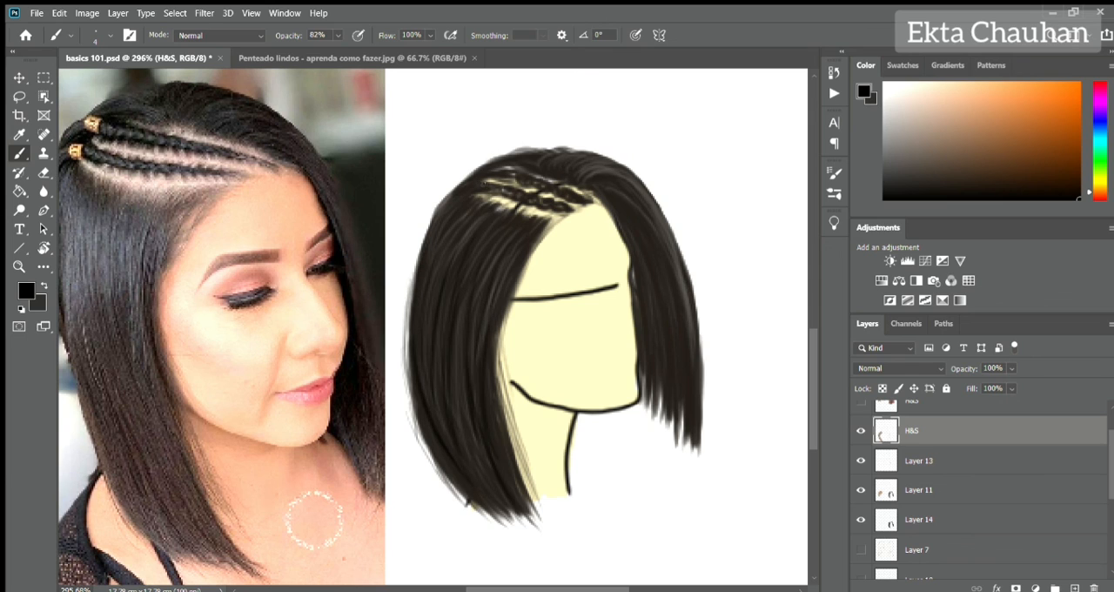
pyautogui.moveTo(486, 211); pyautogui.dragTo(525, 235)
pyautogui.moveTo(609, 184)
pyautogui.mouseDown()
pyautogui.moveTo(648, 296)
pyautogui.moveTo(659, 381)
pyautogui.mouseUp()
pyautogui.moveTo(660, 251); pyautogui.dragTo(693, 413)
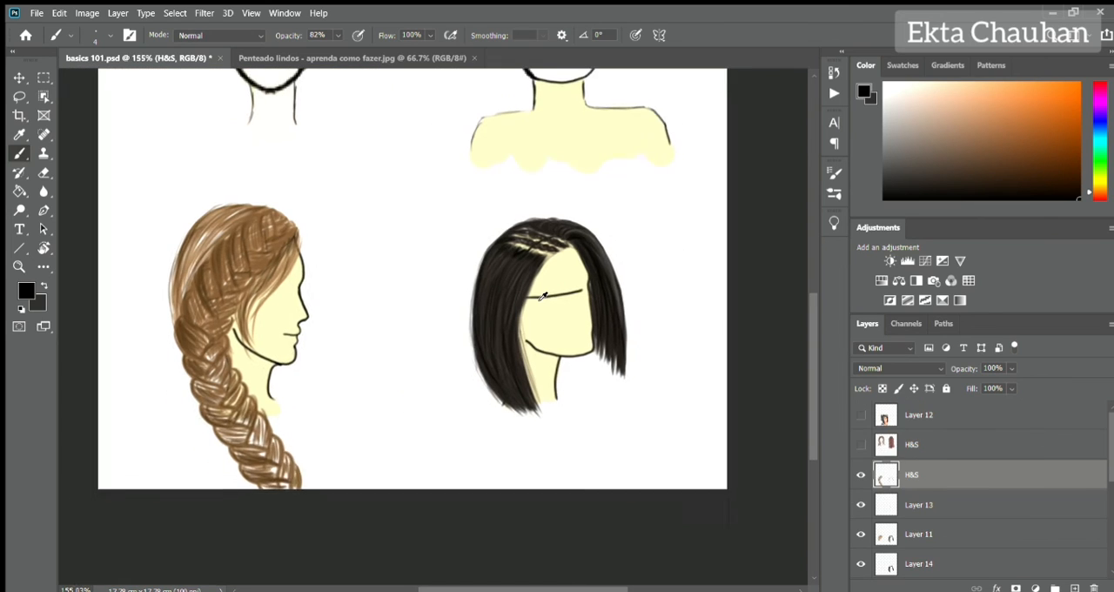
# Cut the side braid's brown base from Layer 10 onto its own layer and merge the hair layers into H&S.
pyautogui.scroll(-1, 958, 488)
pyautogui.click(862, 564)
pyautogui.scroll(-3, 421, 273)
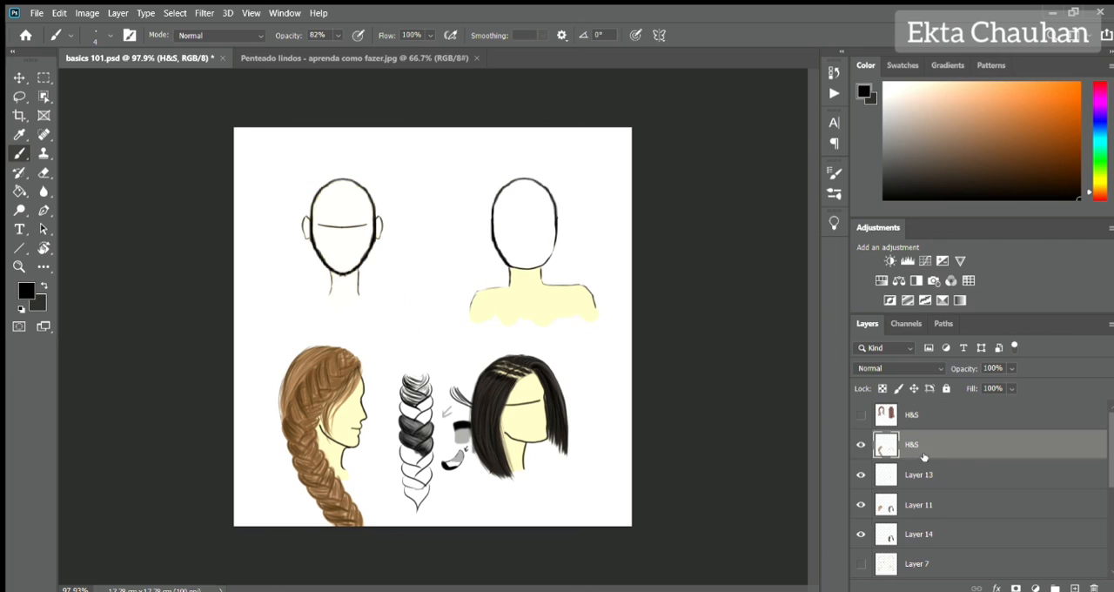
pyautogui.click(861, 505)
pyautogui.click(919, 507)
pyautogui.press('l')
pyautogui.moveTo(371, 339)
pyautogui.mouseDown()
pyautogui.moveTo(372, 484)
pyautogui.moveTo(372, 342)
pyautogui.mouseUp()
pyautogui.hotkey('ctrl', 'shift', 'j')
pyautogui.moveTo(951, 505); pyautogui.dragTo(955, 462)
pyautogui.keyDown('ctrl'); pyautogui.click(949, 446); pyautogui.keyUp('ctrl')
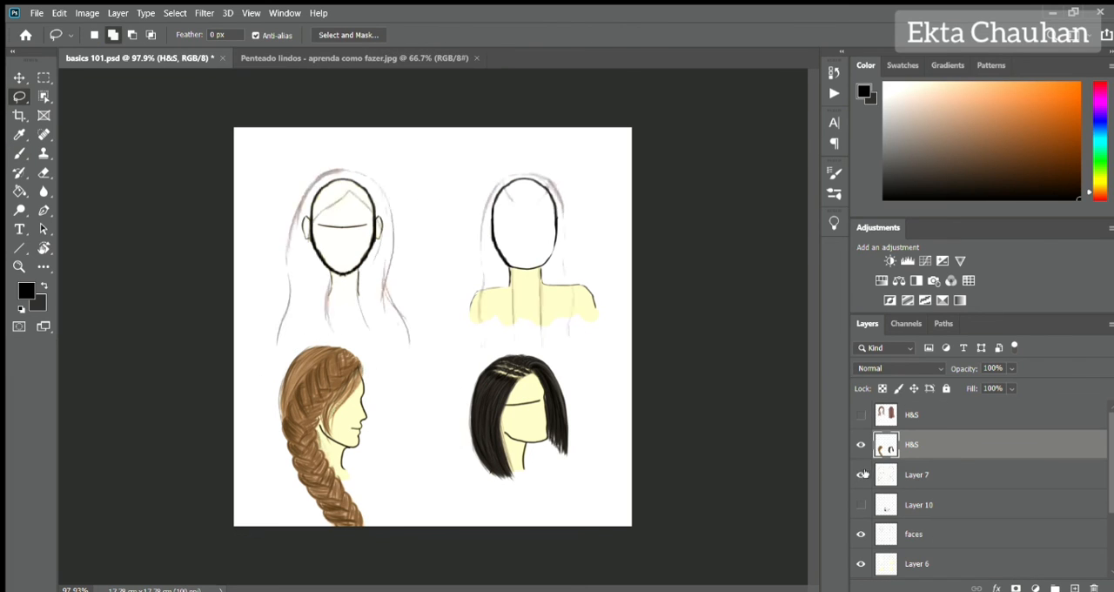
# Display only the two H&S hair layers and move the upper hairstyles toward the page's upper edge.
pyautogui.click(861, 533)
pyautogui.click(861, 415)
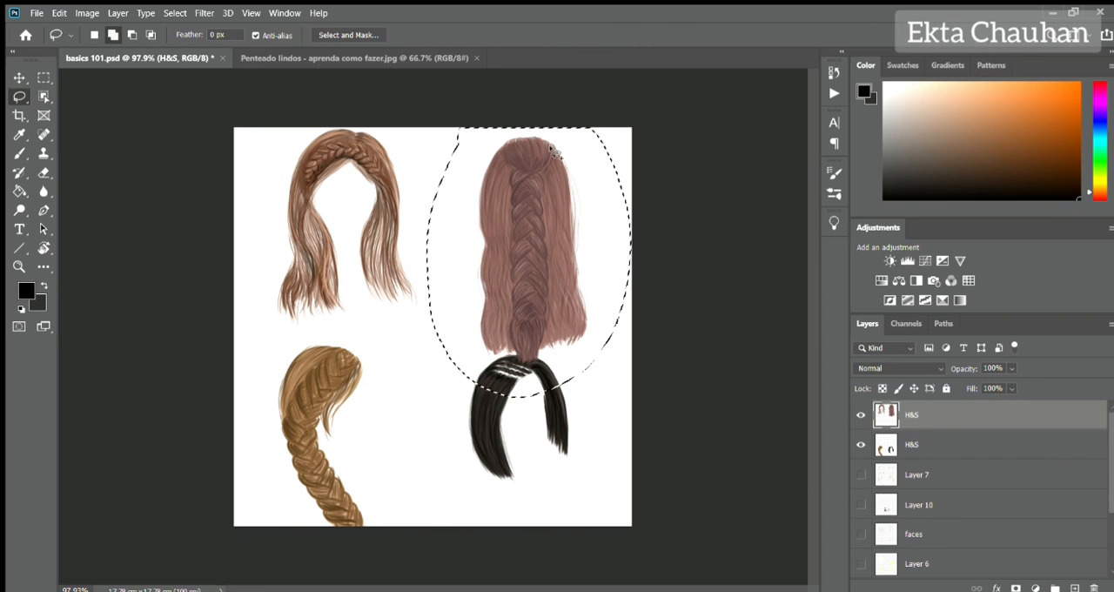
pyautogui.hotkey('ctrl', 't')
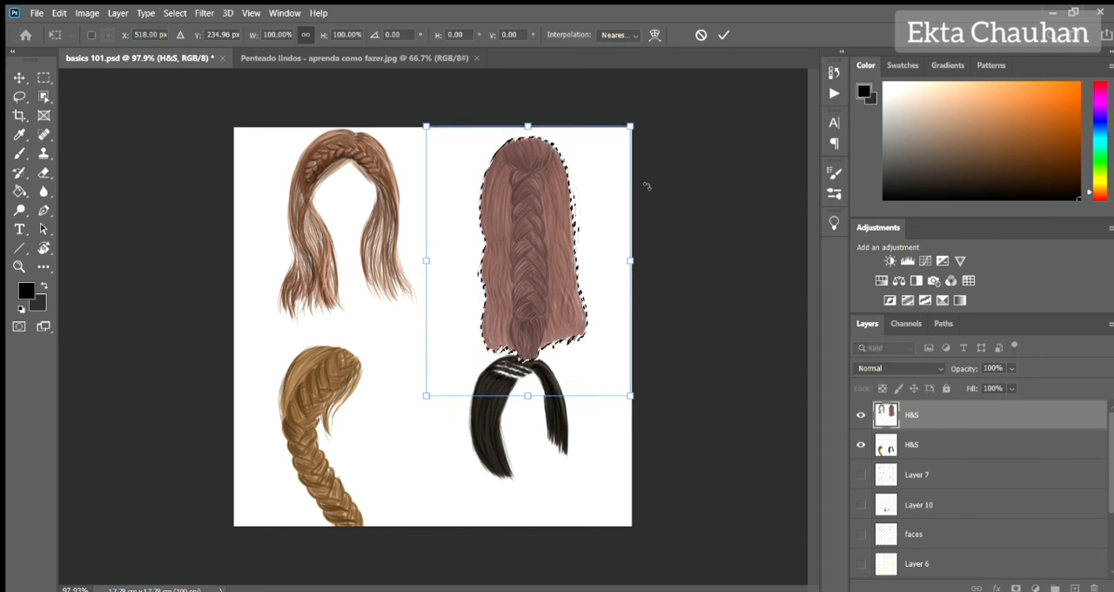
pyautogui.press('Up')
pyautogui.press('Up')
pyautogui.press('Up')
pyautogui.press('Up')
pyautogui.press('Up')
pyautogui.press('Up')
pyautogui.press('Up')
pyautogui.press('Up')
pyautogui.press('Up')
pyautogui.press('Up')
pyautogui.press('Up')
pyautogui.press('Up')
pyautogui.press('Return')
pyautogui.hotkey('ctrl', 'd')
# Select the black bob on the lower H&S layer and move it slightly down, clear of the long braid.
pyautogui.click(950, 442)
pyautogui.moveTo(521, 335)
pyautogui.mouseDown()
pyautogui.moveTo(551, 338)
pyautogui.moveTo(537, 336)
pyautogui.mouseUp()
pyautogui.hotkey('ctrl', 't')
pyautogui.press('Down')
pyautogui.press('Down')
pyautogui.press('Down')
pyautogui.press('Down')
pyautogui.press('Down')
pyautogui.press('Down')
pyautogui.press('Down')
pyautogui.press('Down')
pyautogui.press('Down')
pyautogui.press('Down')
pyautogui.press('Down')
pyautogui.press('Down')
pyautogui.press('Down')
pyautogui.press('Down')
pyautogui.press('Down')
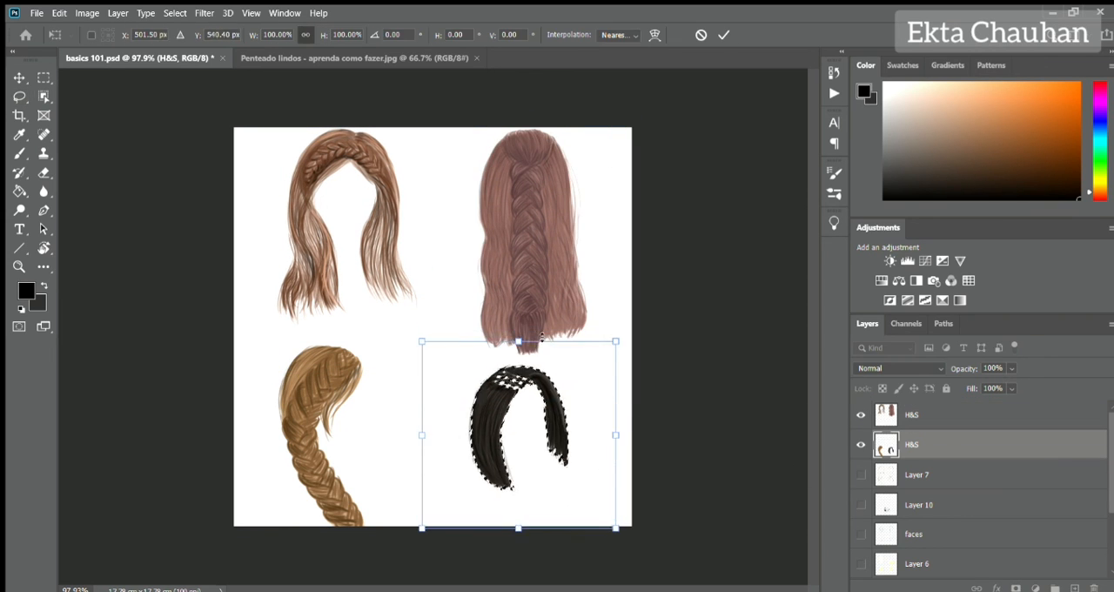
pyautogui.press('Return')
pyautogui.hotkey('ctrl', 'd')
# Toggle the faces and Layer 6 templates on and off to check the finished hairstyles with and without them.
pyautogui.click(861, 534)
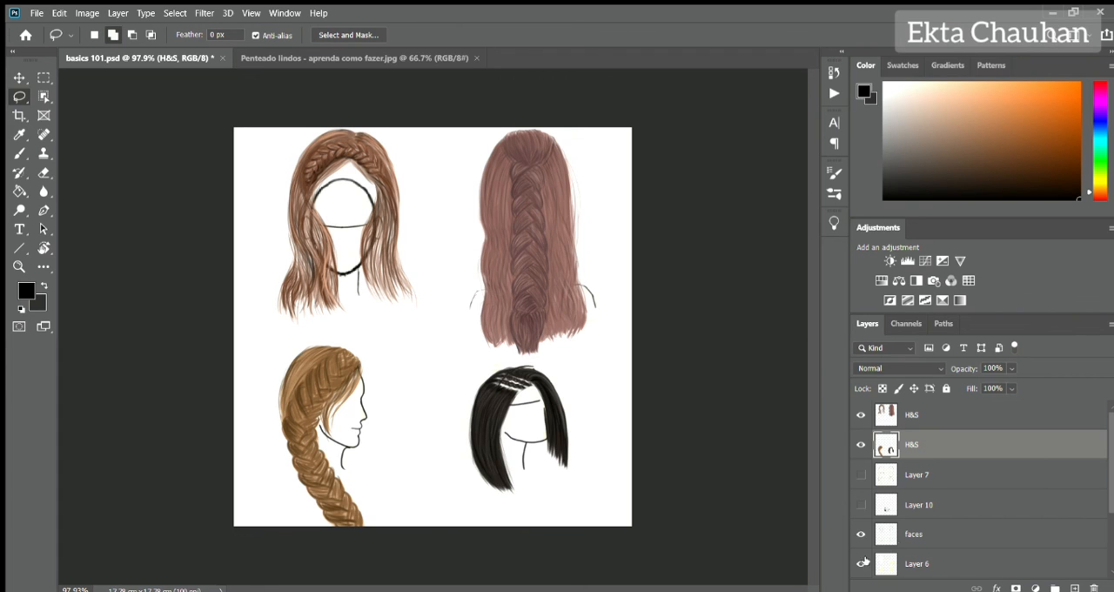
pyautogui.click(861, 564)
pyautogui.click(861, 534)
pyautogui.click(861, 564)
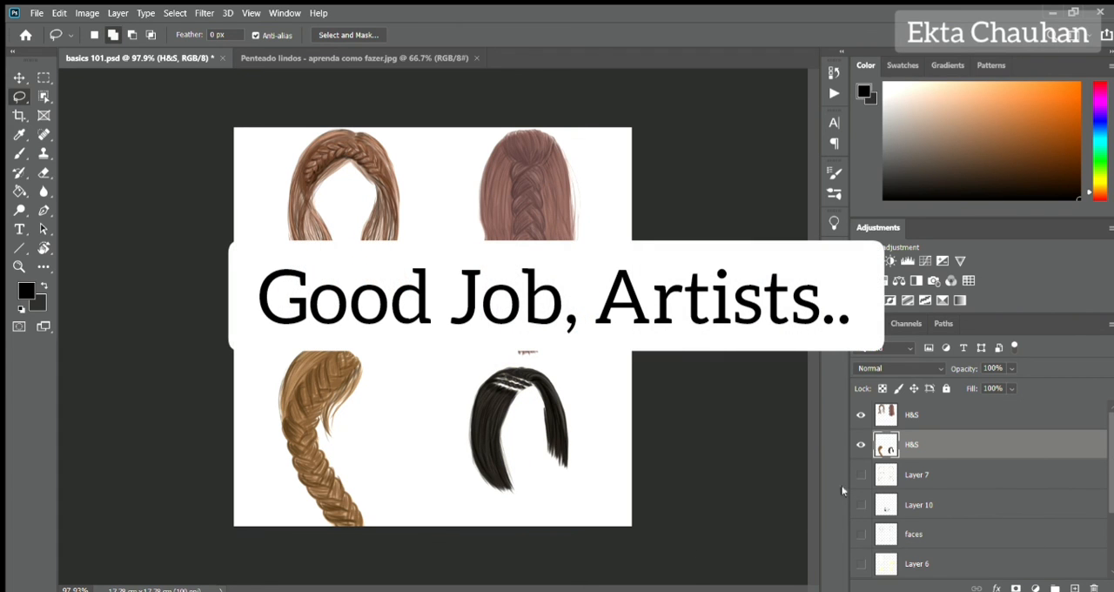
pyautogui.scroll(-3, 975, 487)
pyautogui.scroll(3, 976, 488)
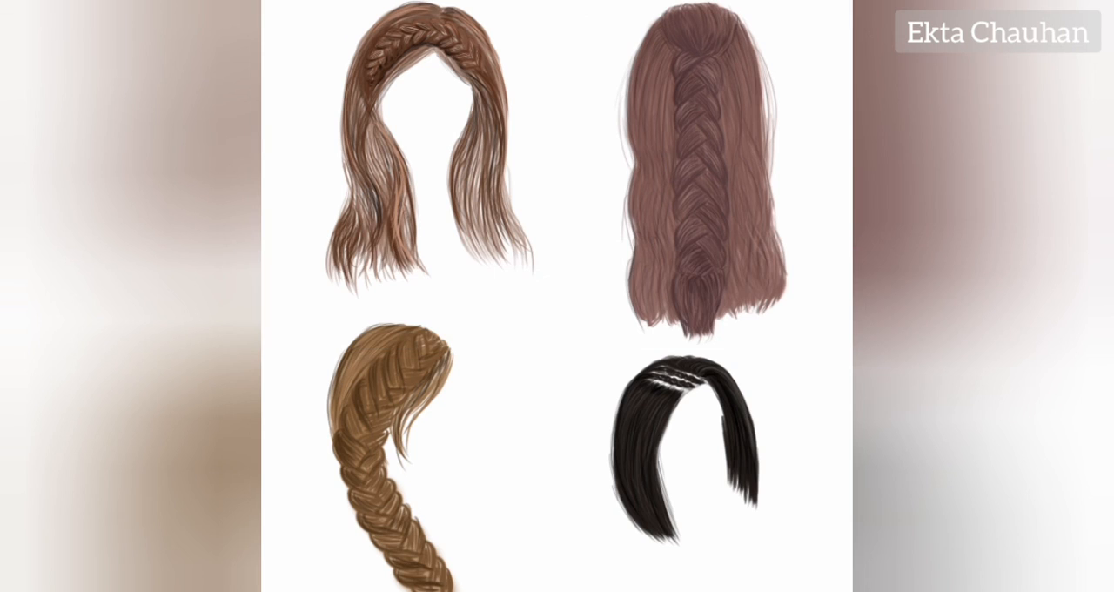